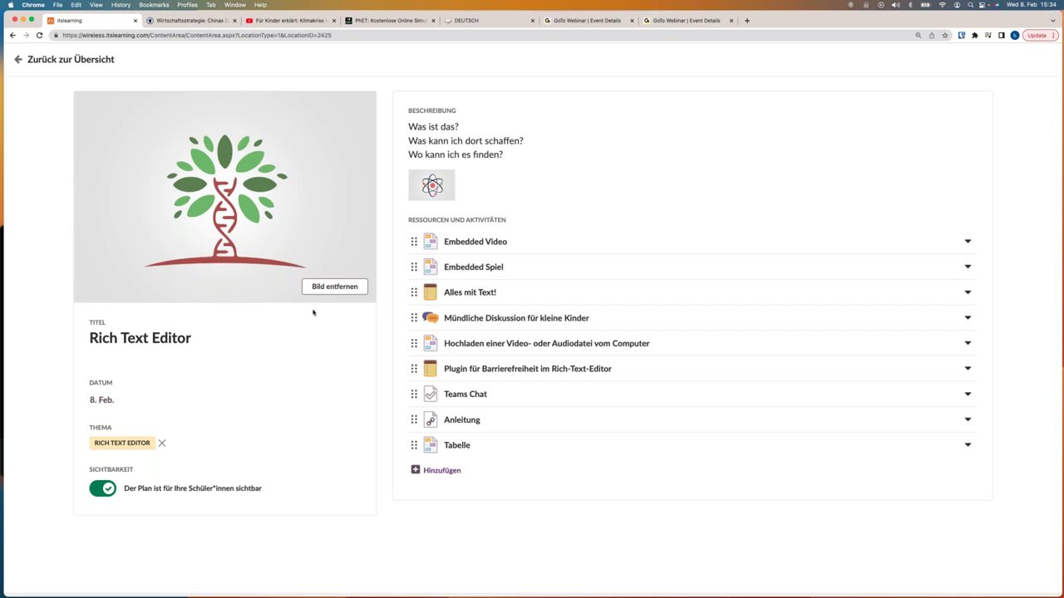
View the course overview and reopen the Rich Text Editor plan from it
left_click(19, 60)
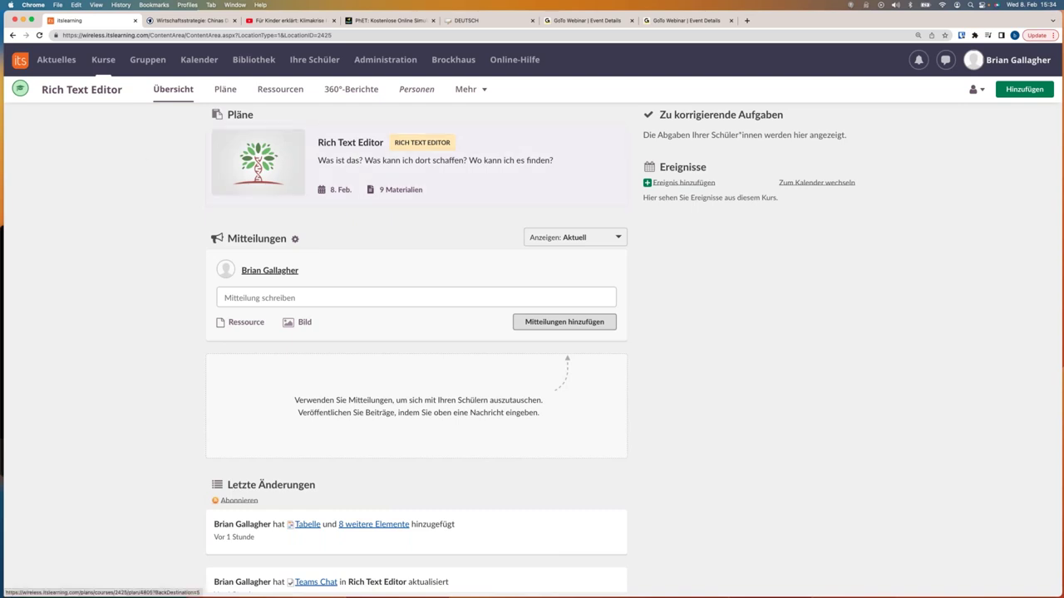
left_click(361, 170)
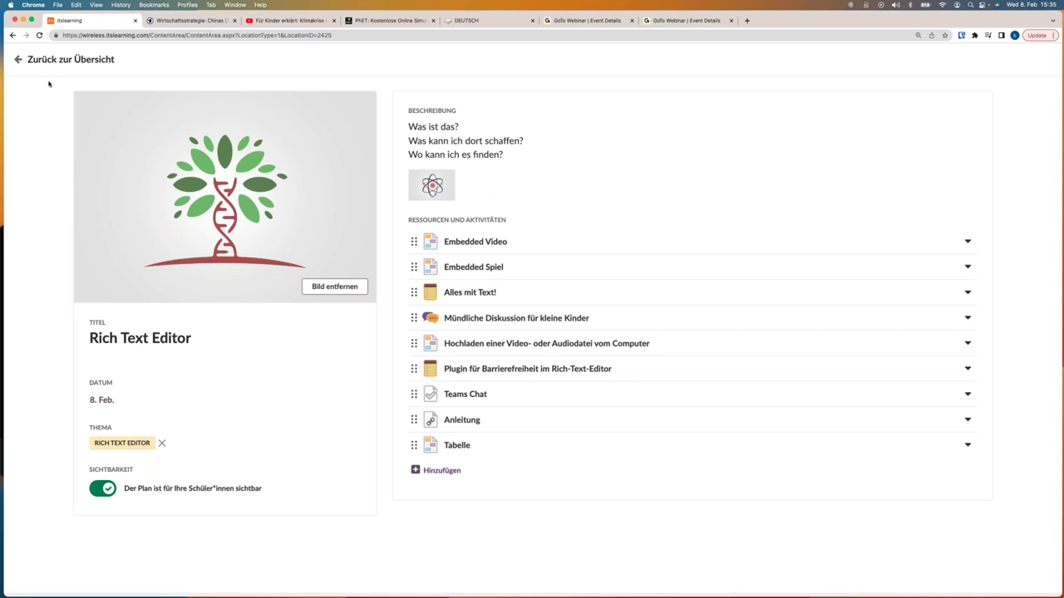
left_click(25, 63)
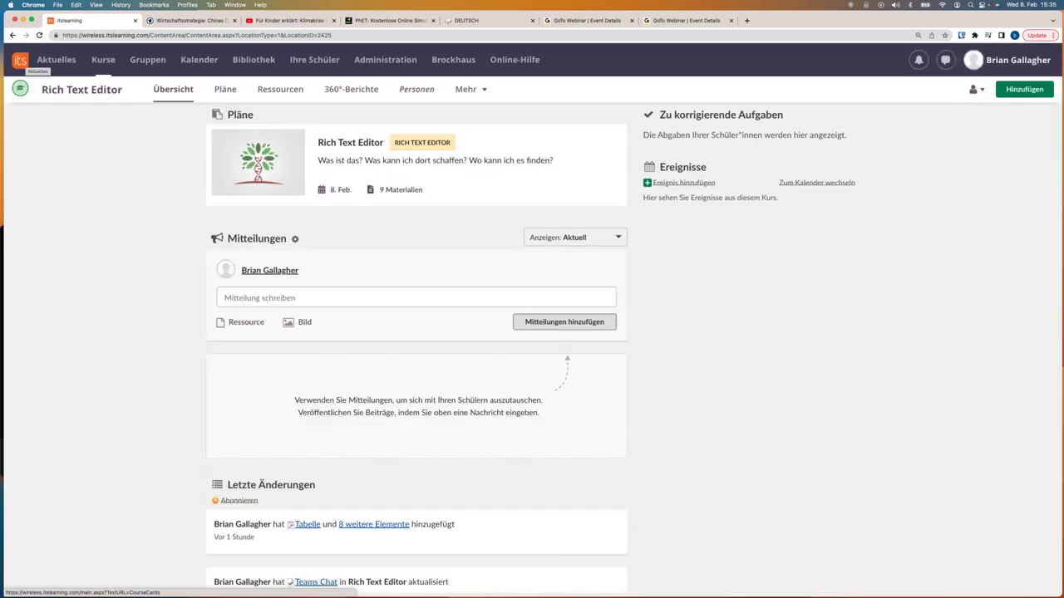
left_click(323, 145)
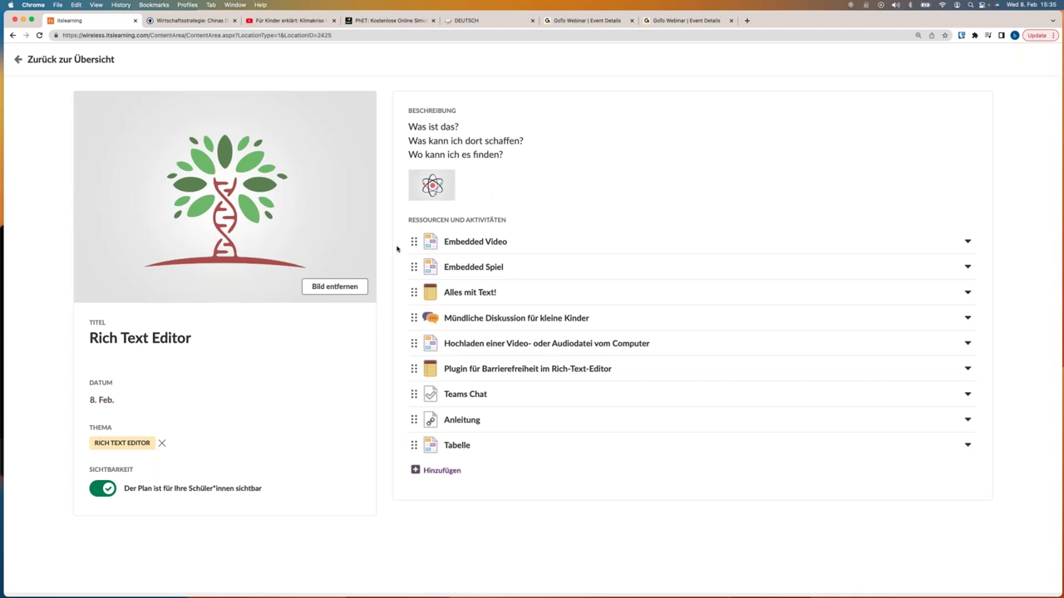
Open the Embedded Video resource and play its tutorial video muted in full screen
left_click(495, 244)
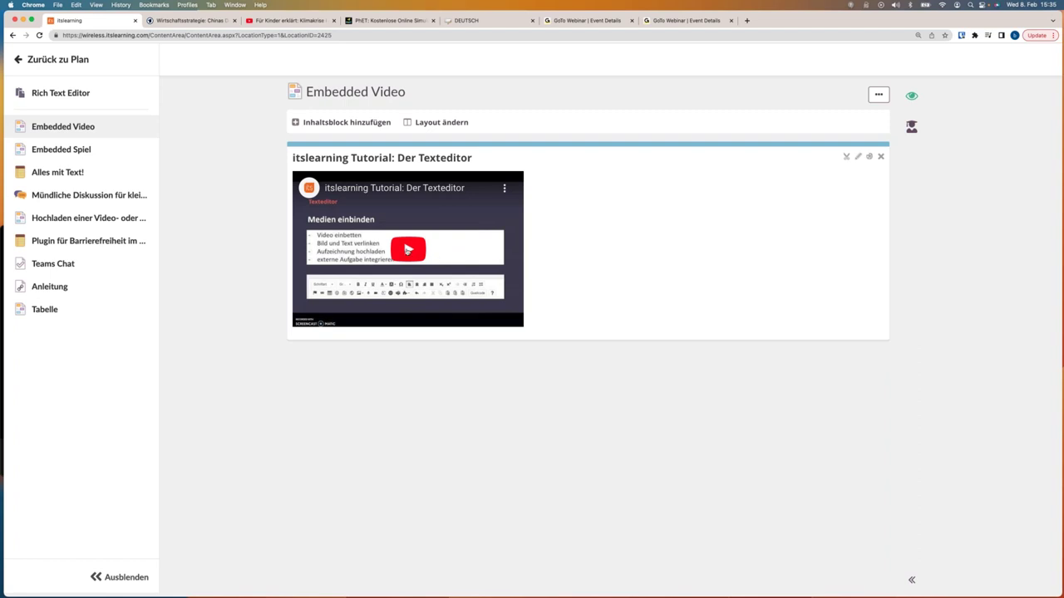
left_click(408, 249)
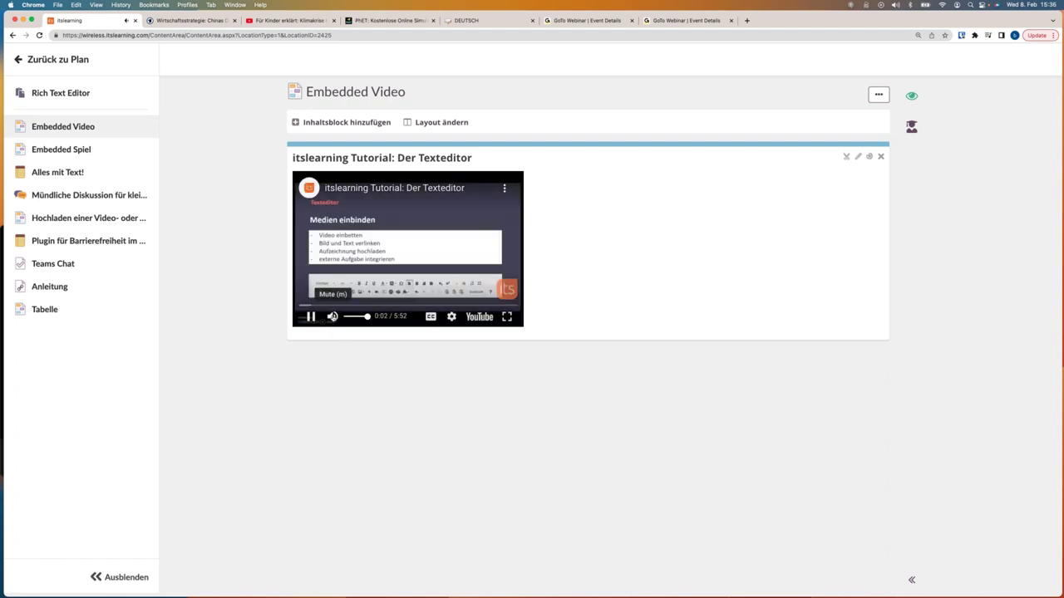
left_click(332, 317)
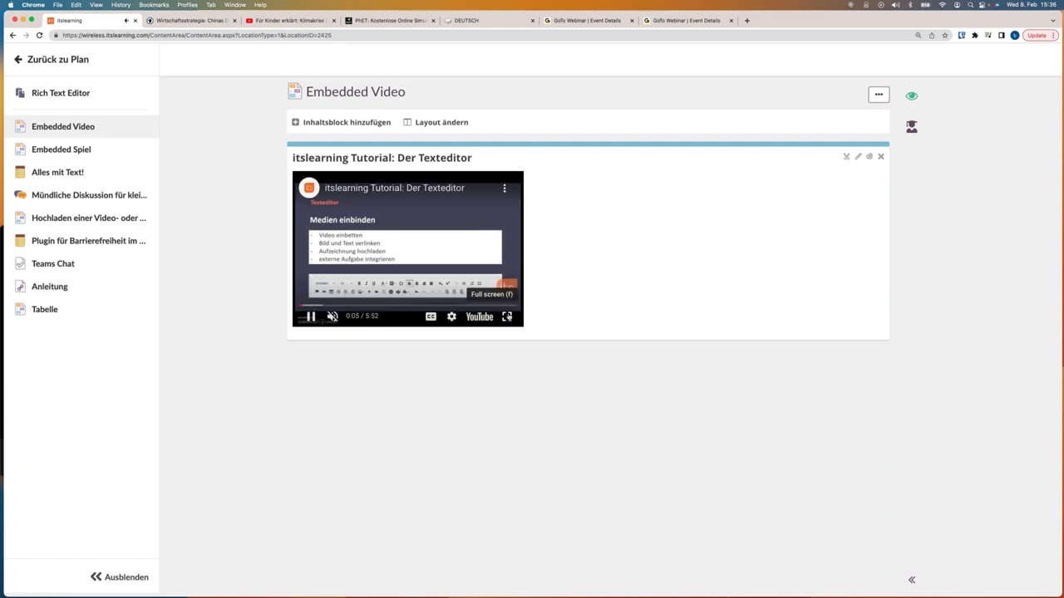
left_click(507, 317)
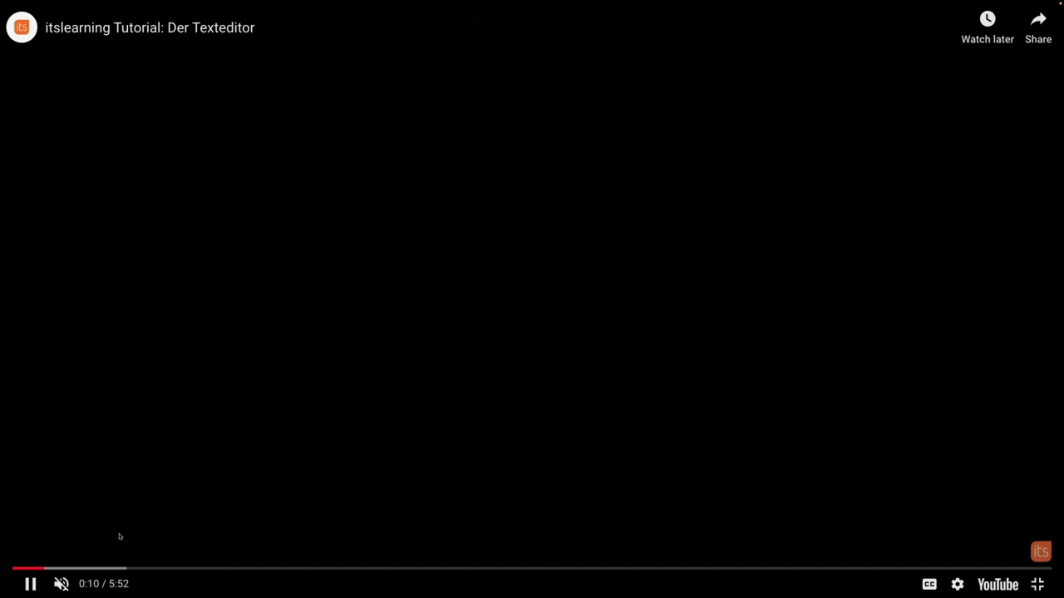
Skip ahead in the tutorial video, exit full screen and continue playback in the embedded player
left_click(80, 570)
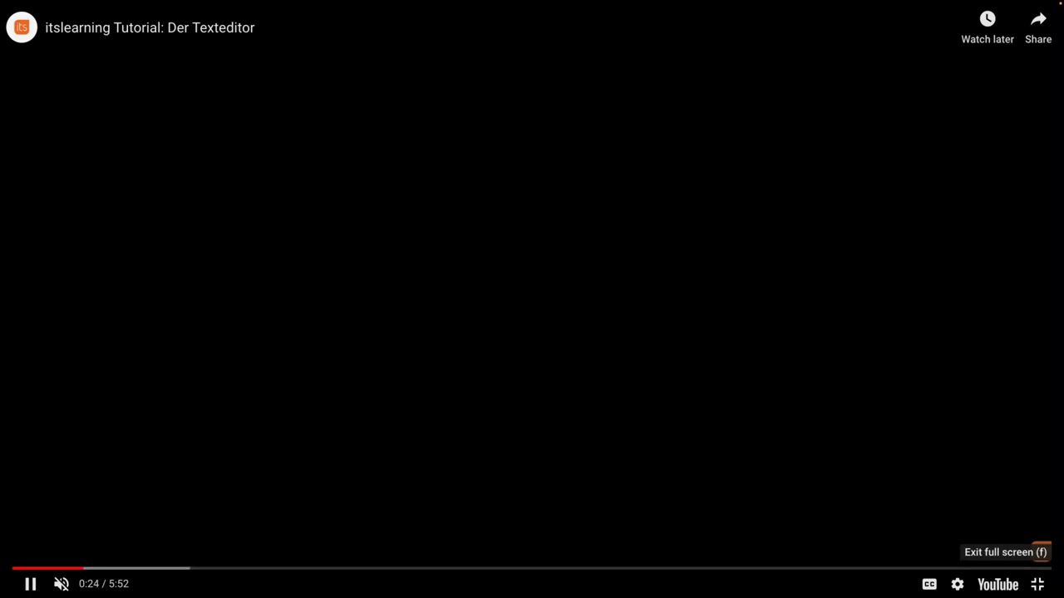
left_click(1037, 584)
left_click(310, 316)
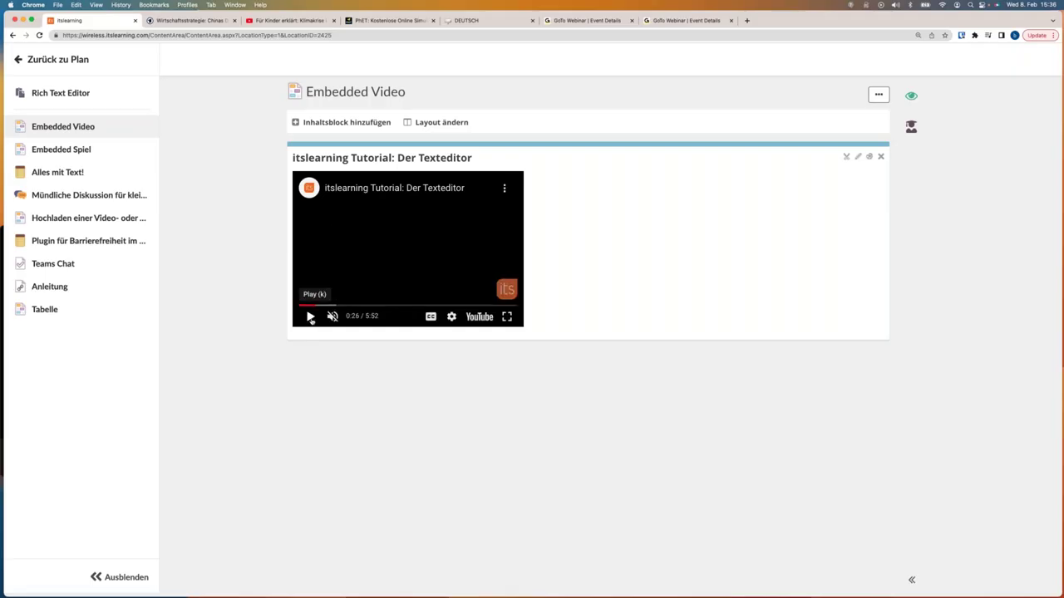
left_click(310, 316)
left_click(328, 307)
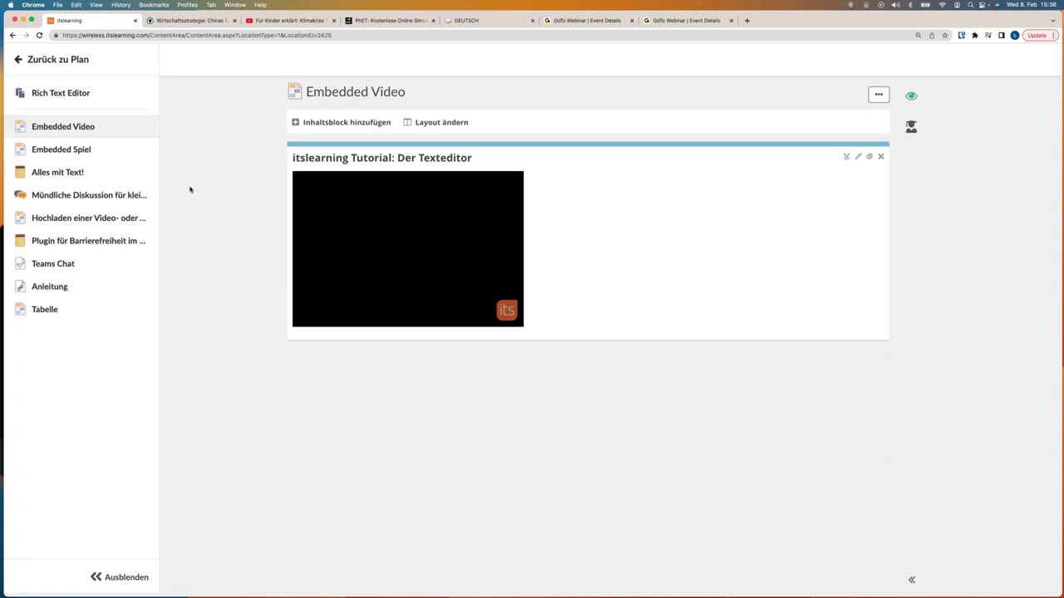
Open the Embedded Spiel resource, start the Makro part of the pH Skala simulation and add water to the beaker
left_click(70, 151)
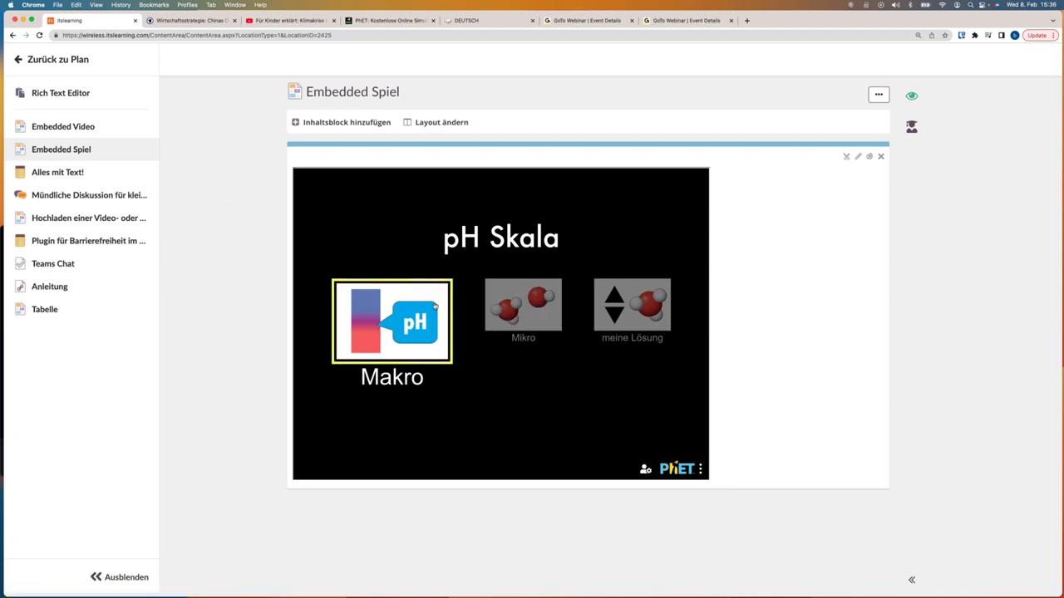
left_click(409, 324)
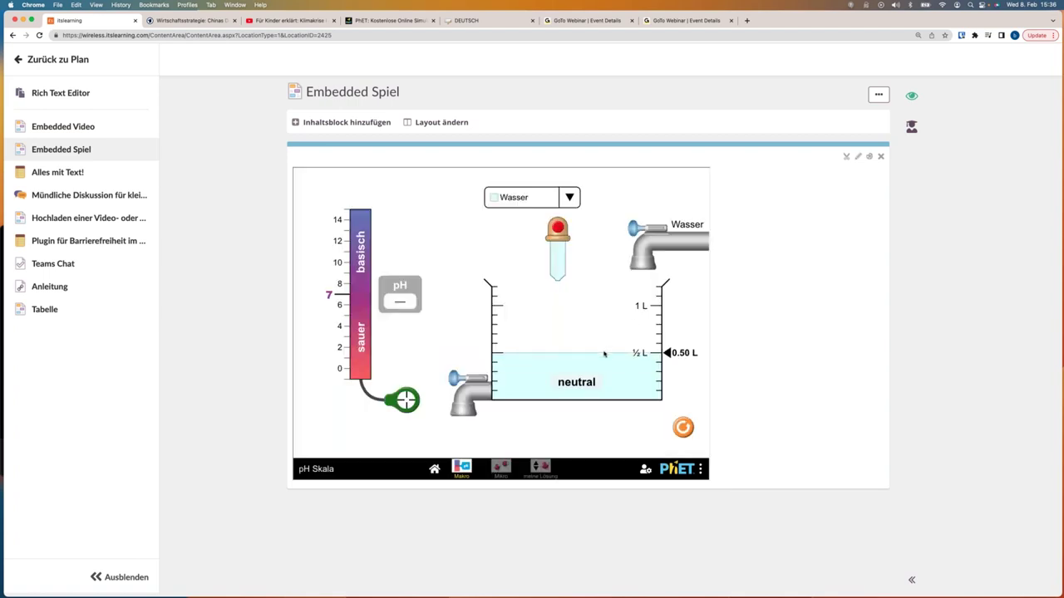
left_click(632, 228)
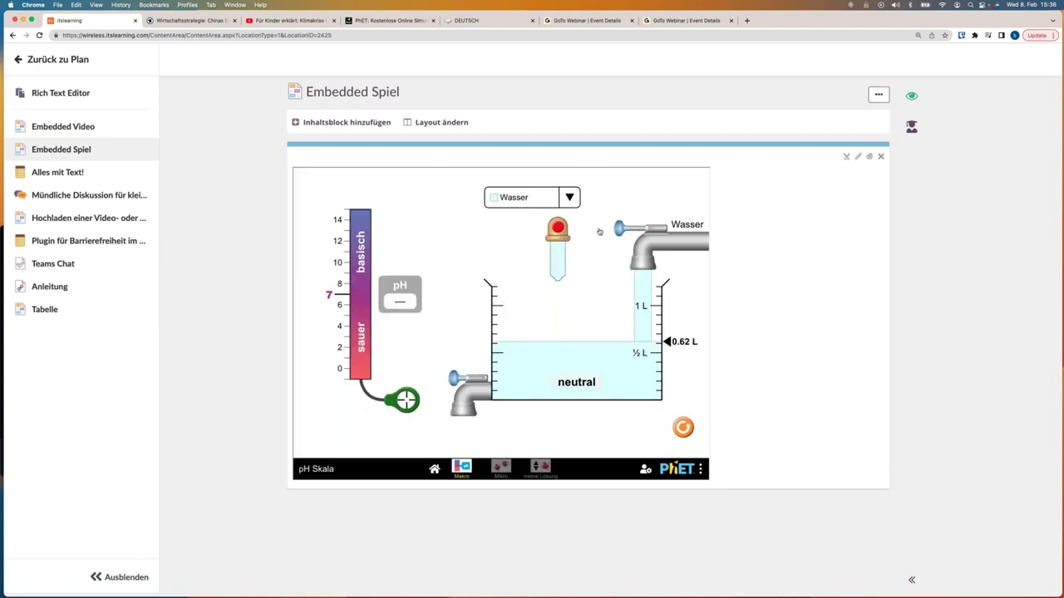
left_click(558, 228)
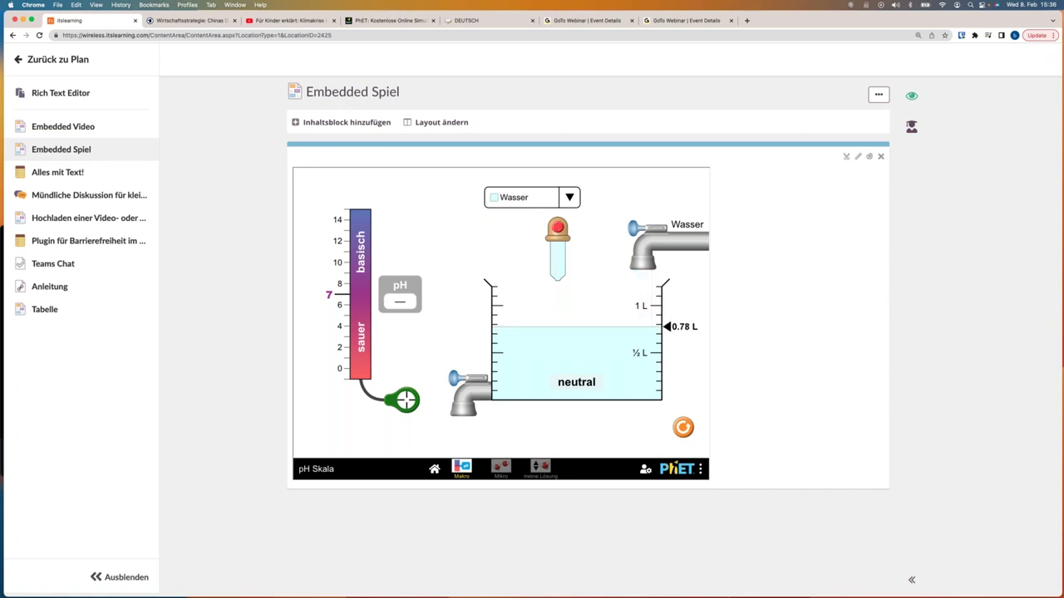
Change the simulated liquid to Kaffee and dilute it with water from the tap
left_click(570, 197)
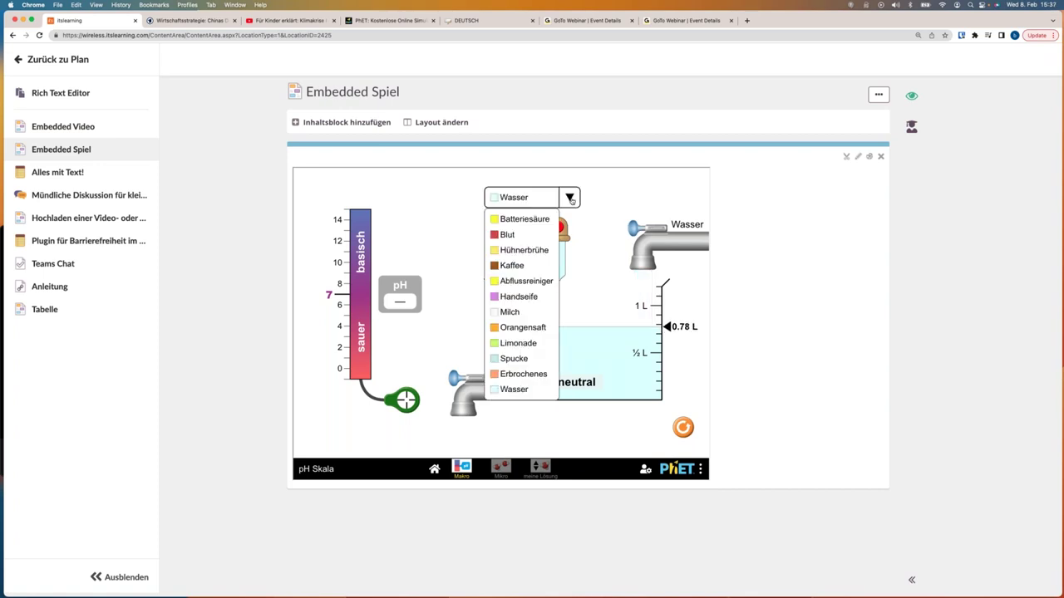
left_click(532, 265)
left_click_drag(637, 229, 607, 231)
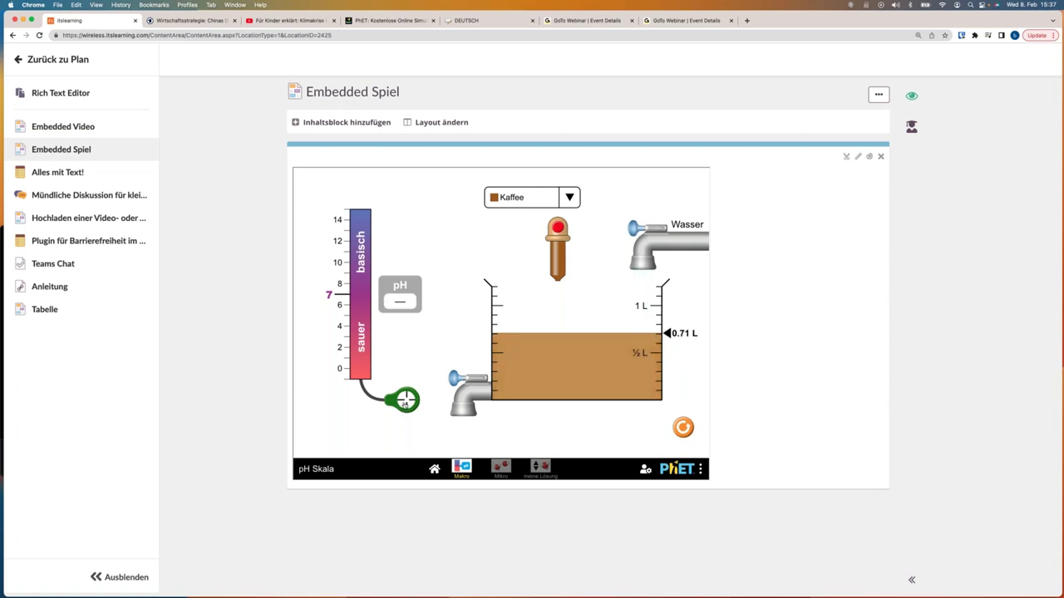
Show the simulation's Mikro part and toggle the scale between Konzentration (mol/L) and Menge (mol)
left_click(503, 468)
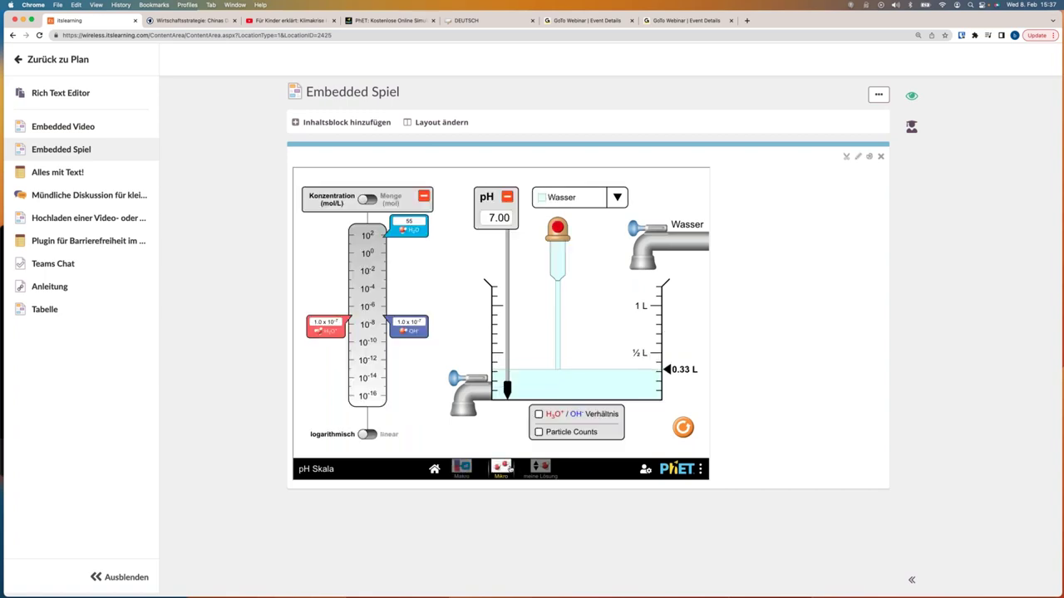
left_click(366, 201)
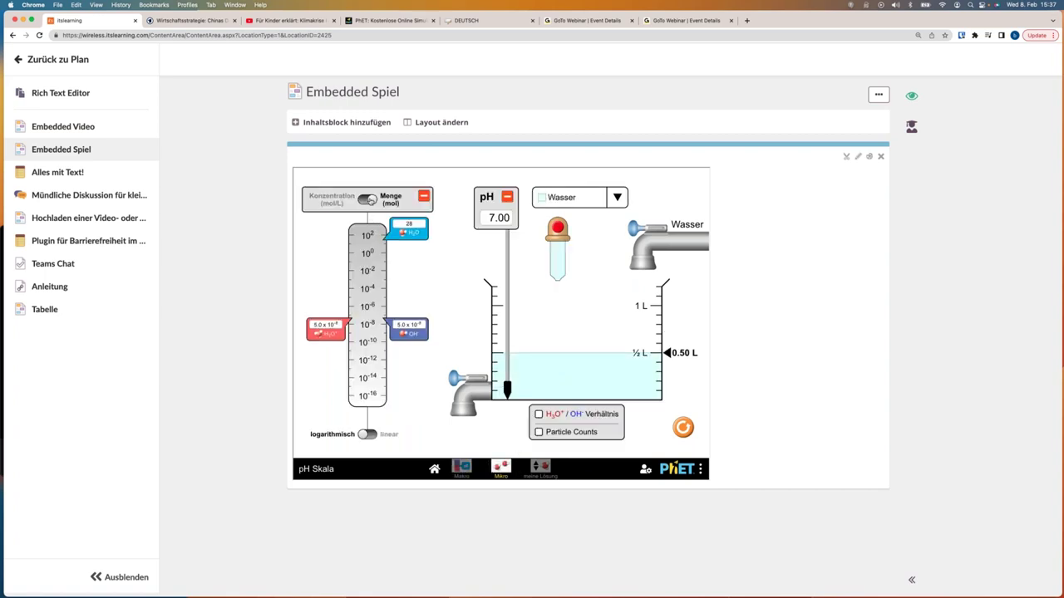
left_click(360, 201)
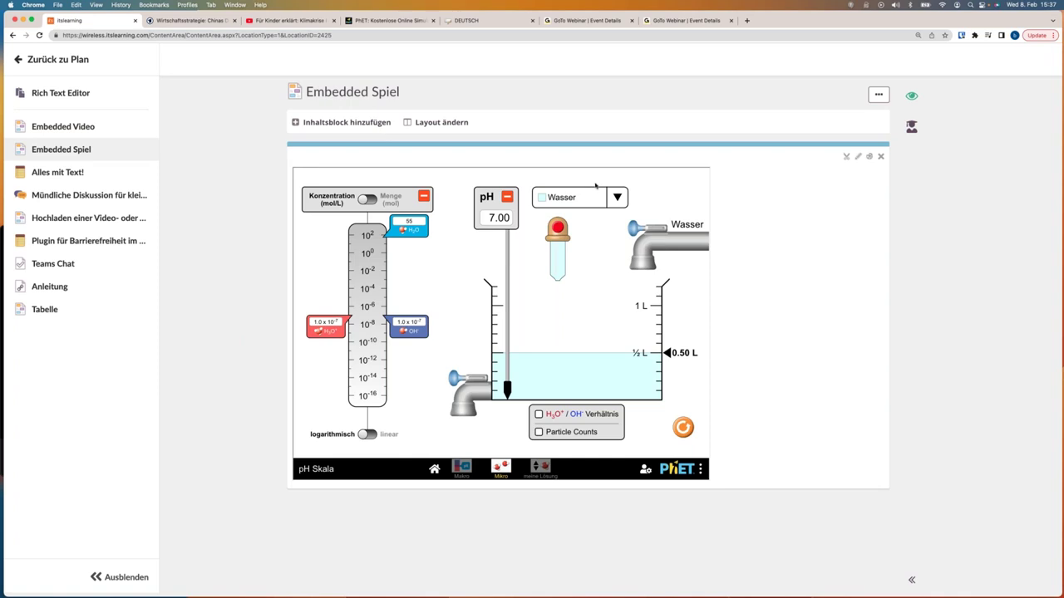
View the Alles mit Text! note and return through the plan to the course overview
left_click(57, 172)
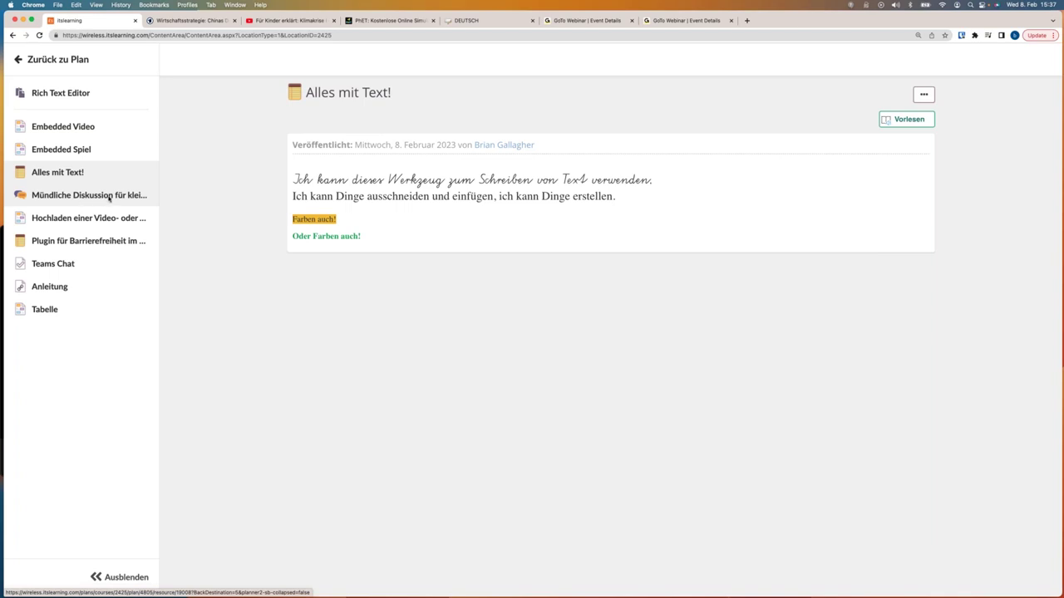
key("Tab")
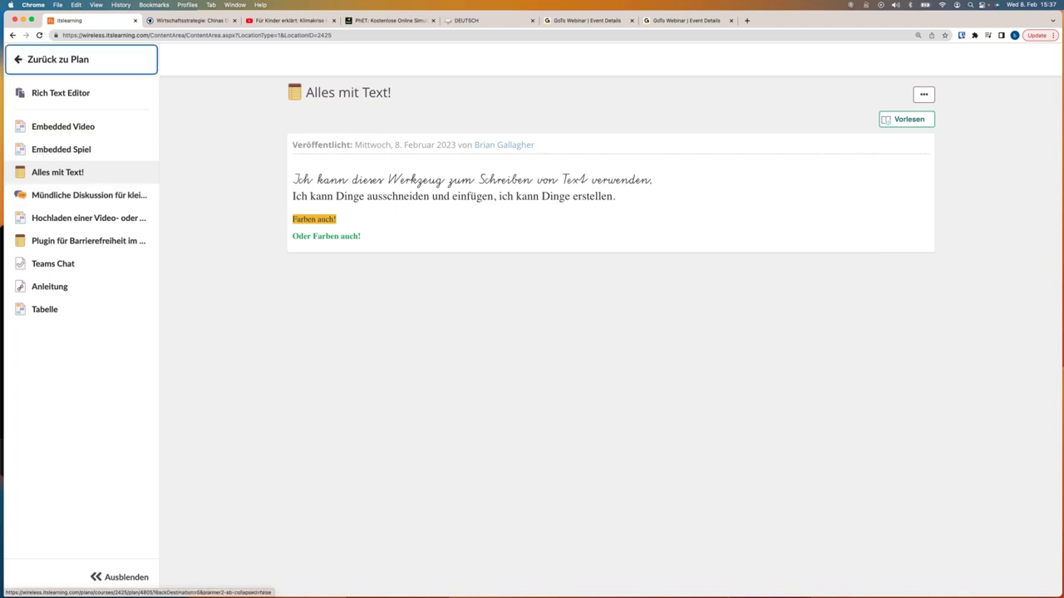
key("Return")
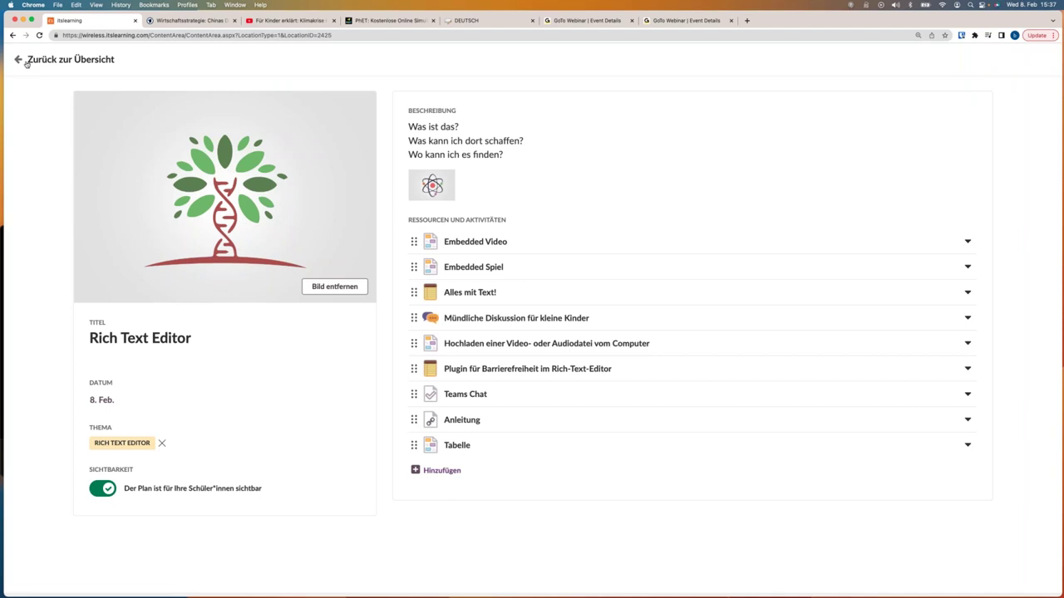
left_click(68, 59)
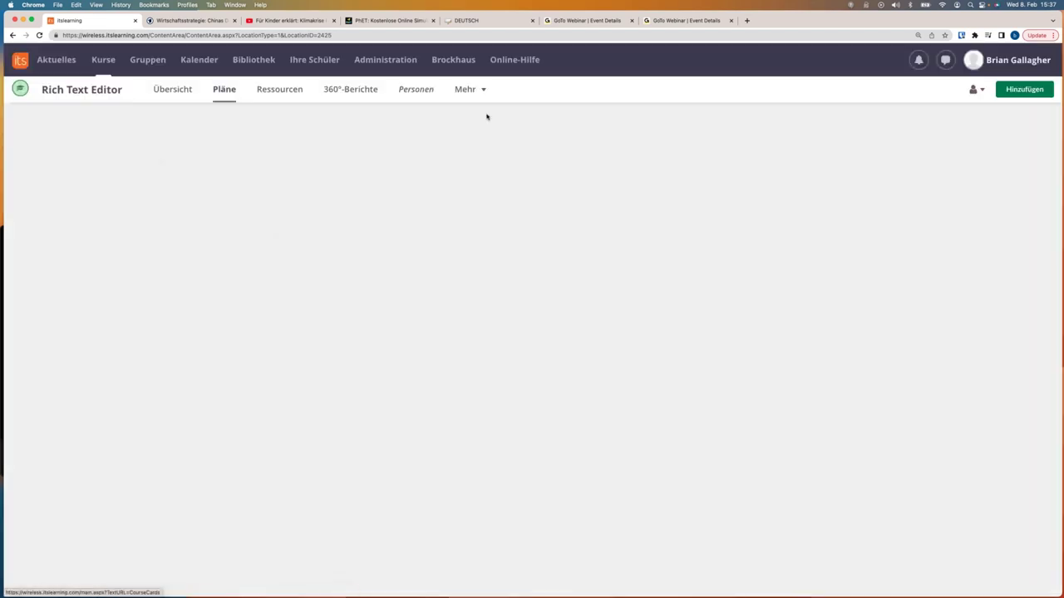
Switch the course display to the Schüler*in role and open the Rich Text Editor plan
left_click(973, 91)
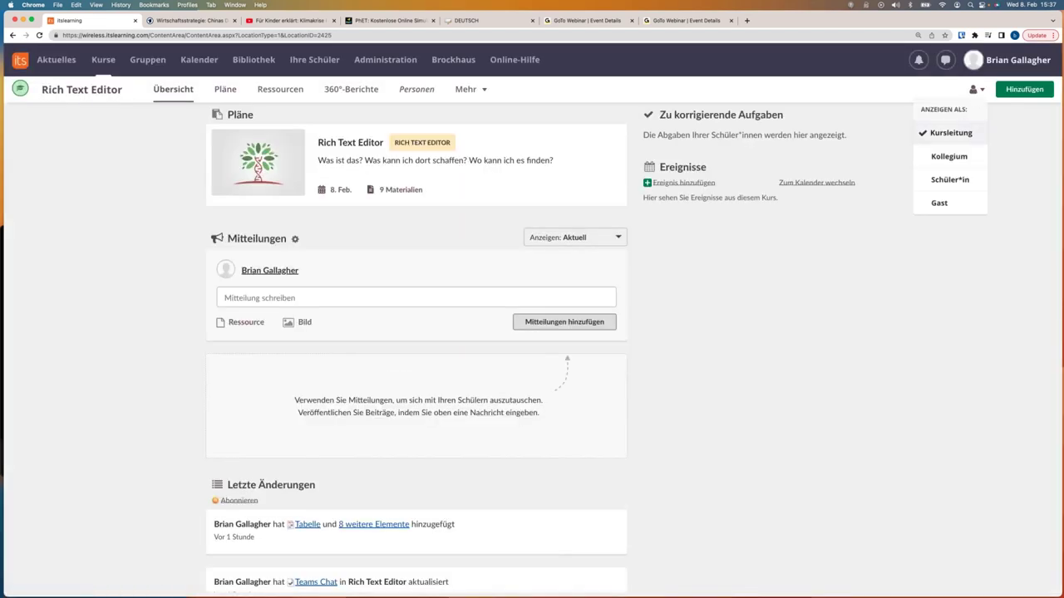
left_click(960, 181)
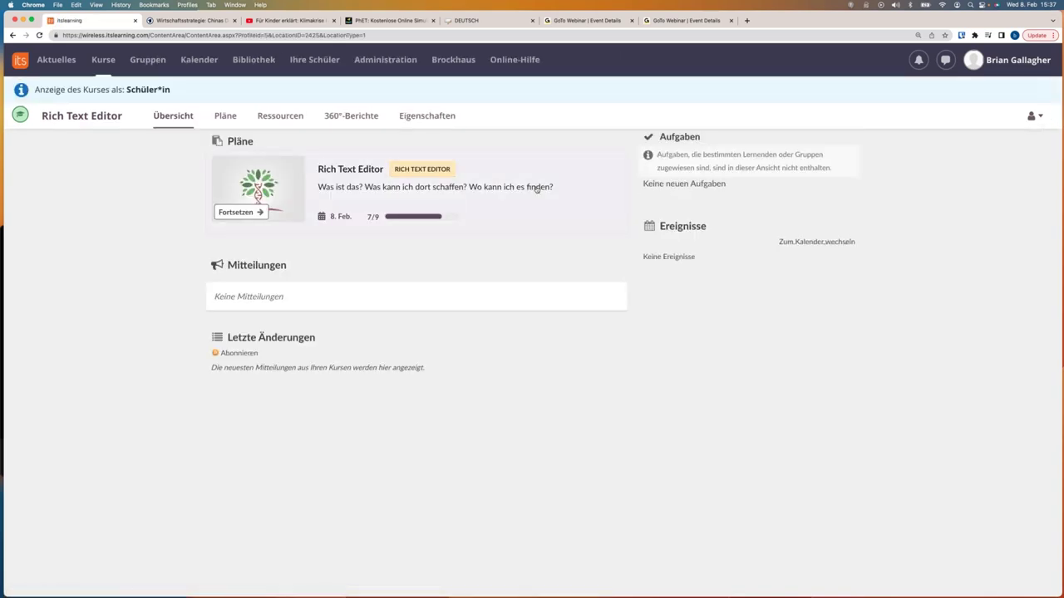
left_click(525, 183)
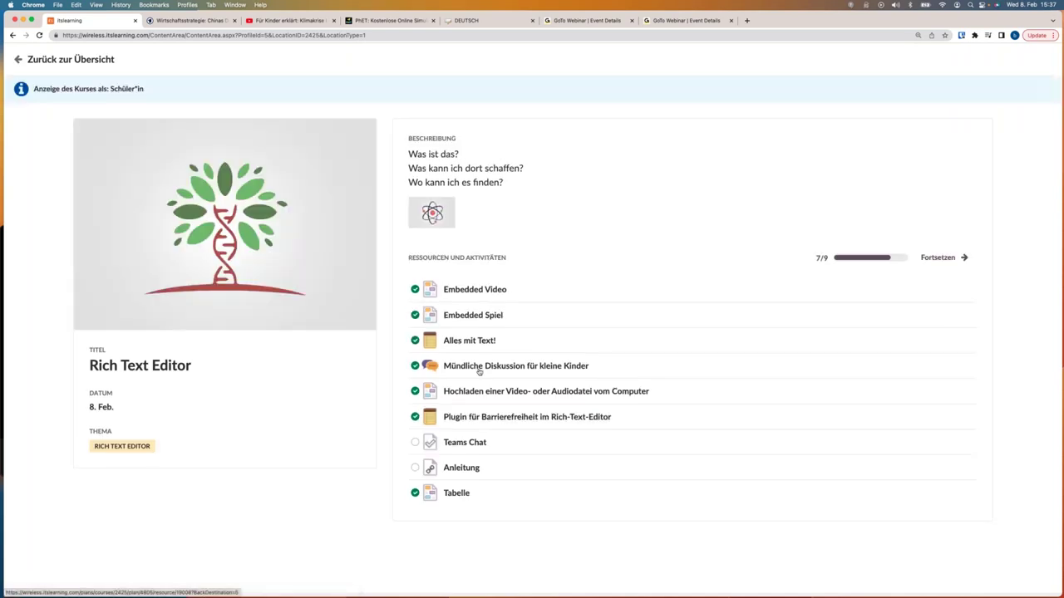
Open the Mündliche Diskussion für kleine Kinder activity and listen to part of the Anweisungen.m4a recording
left_click(496, 367)
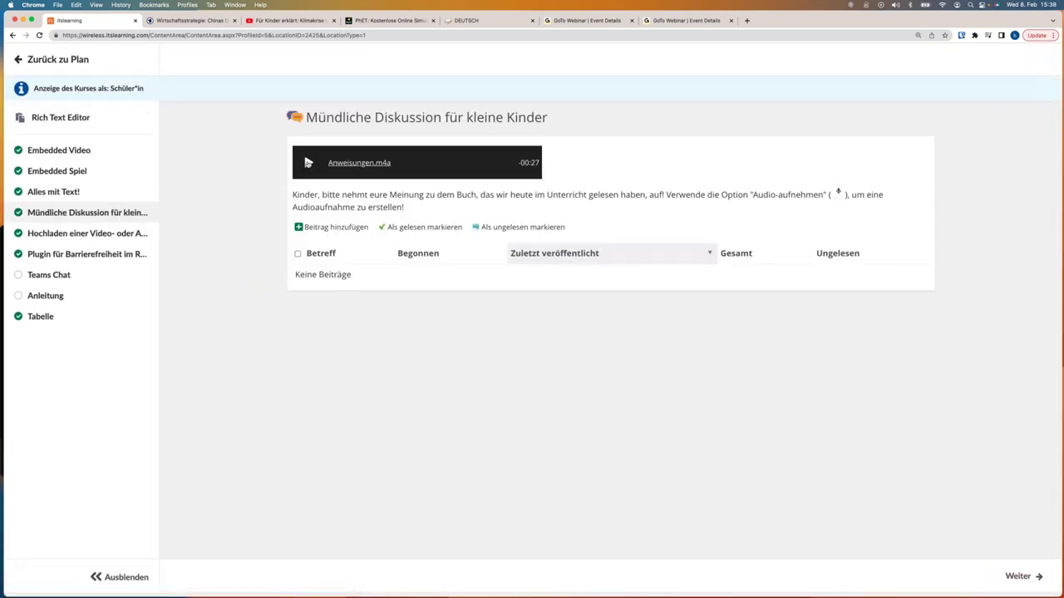
left_click(307, 163)
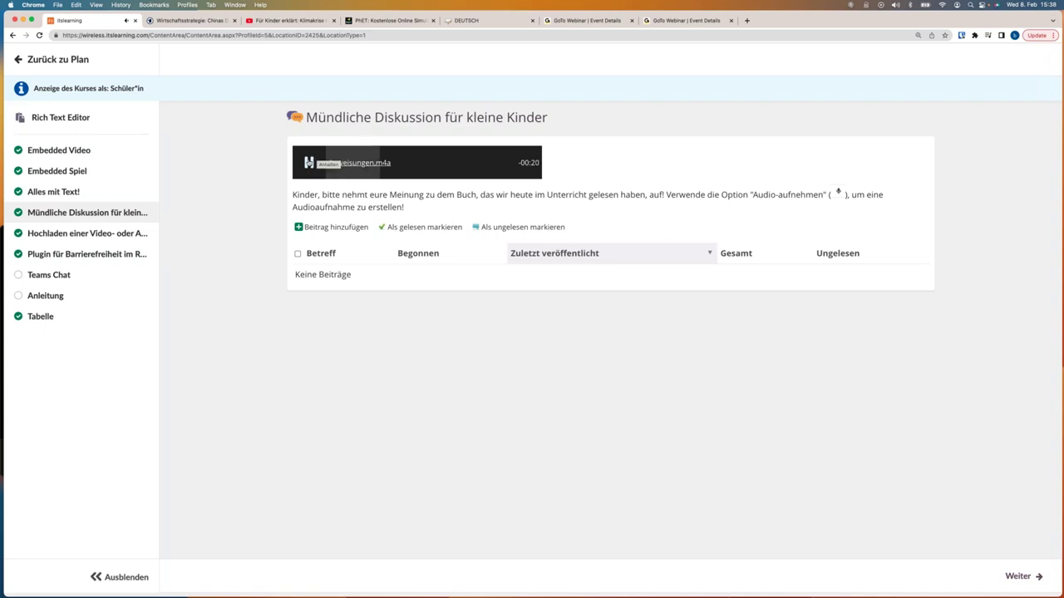
left_click(308, 162)
Start a new thread in the discussion with the student's first name as its subject
left_click(330, 228)
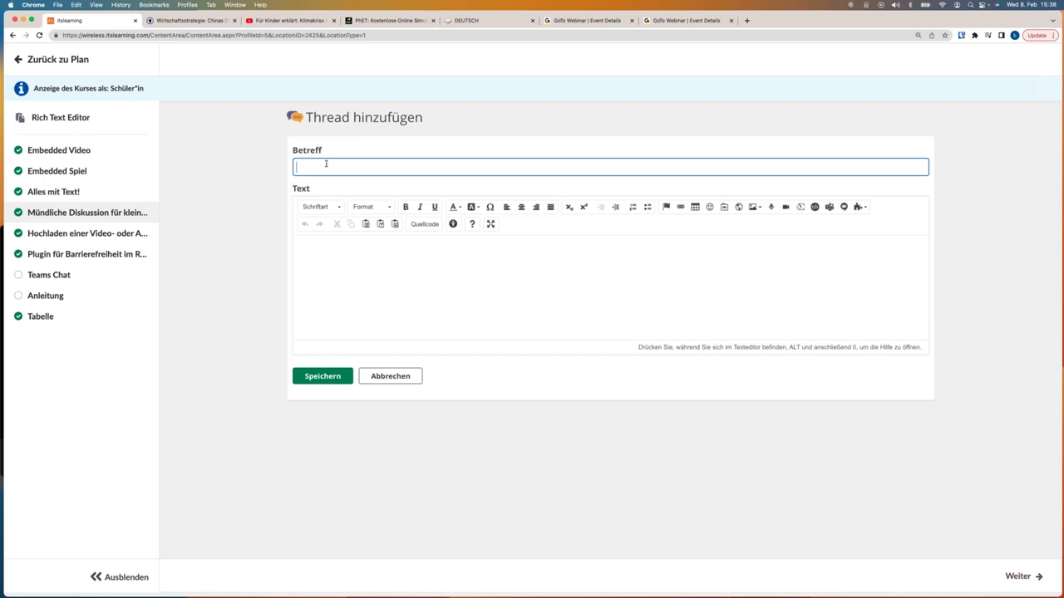
type("Ralph")
left_click(677, 237)
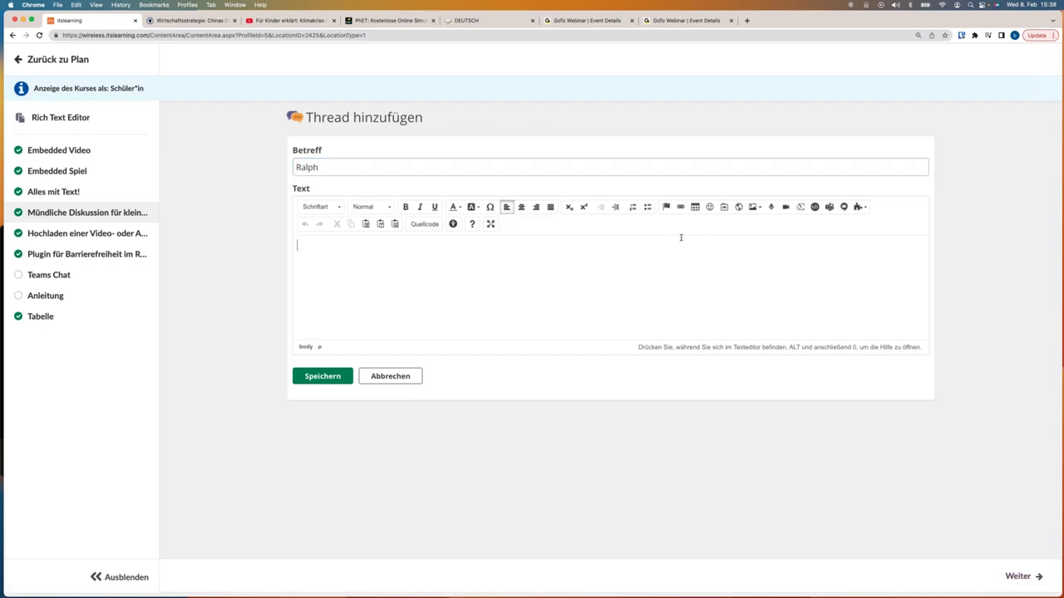
Record an audio message of about 13 seconds for the text of the new discussion thread
left_click(771, 207)
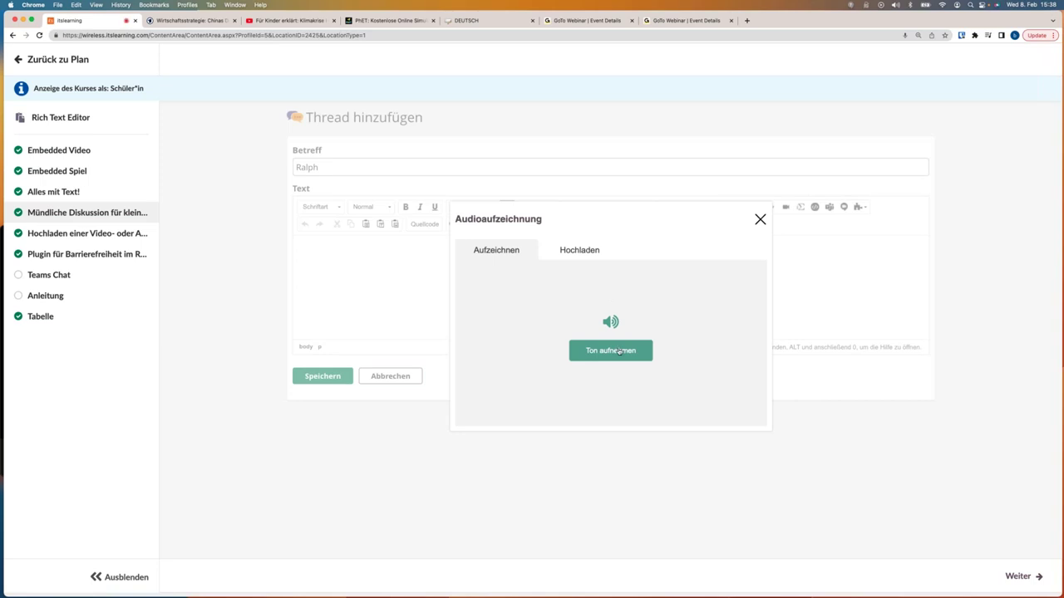
left_click(619, 351)
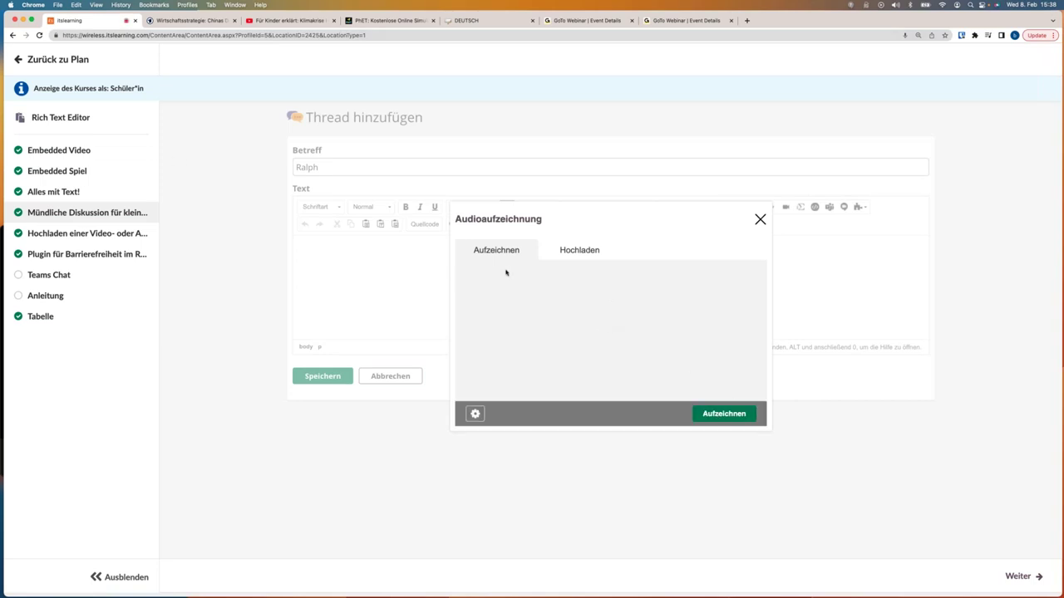
left_click(724, 413)
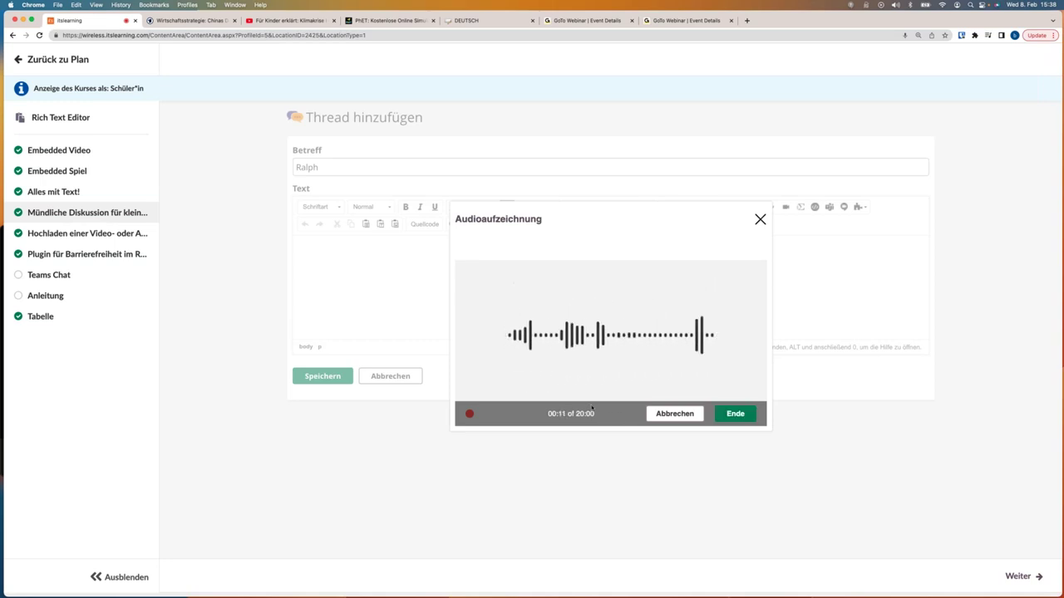
left_click(736, 414)
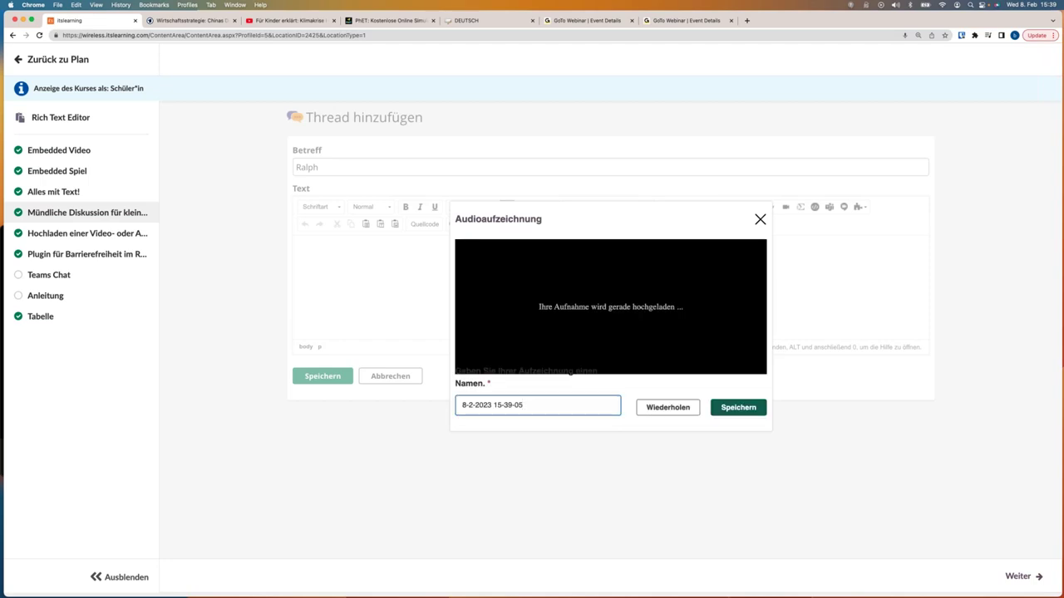
Name the recording with the student's first name, insert it into the text and save the thread
left_click_drag(541, 403, 446, 399)
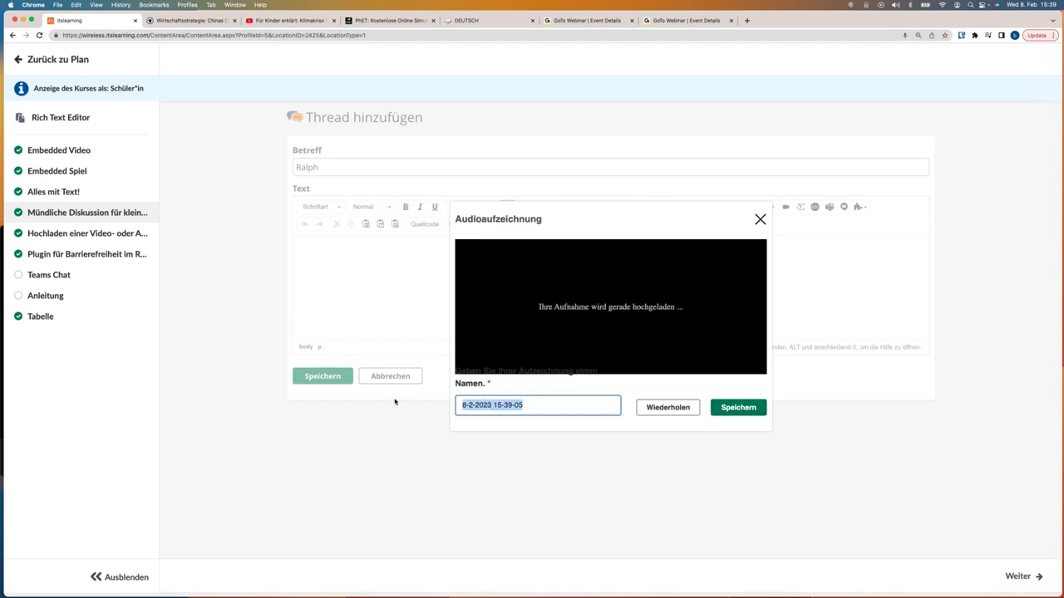
key("BackSpace")
type("Ralph")
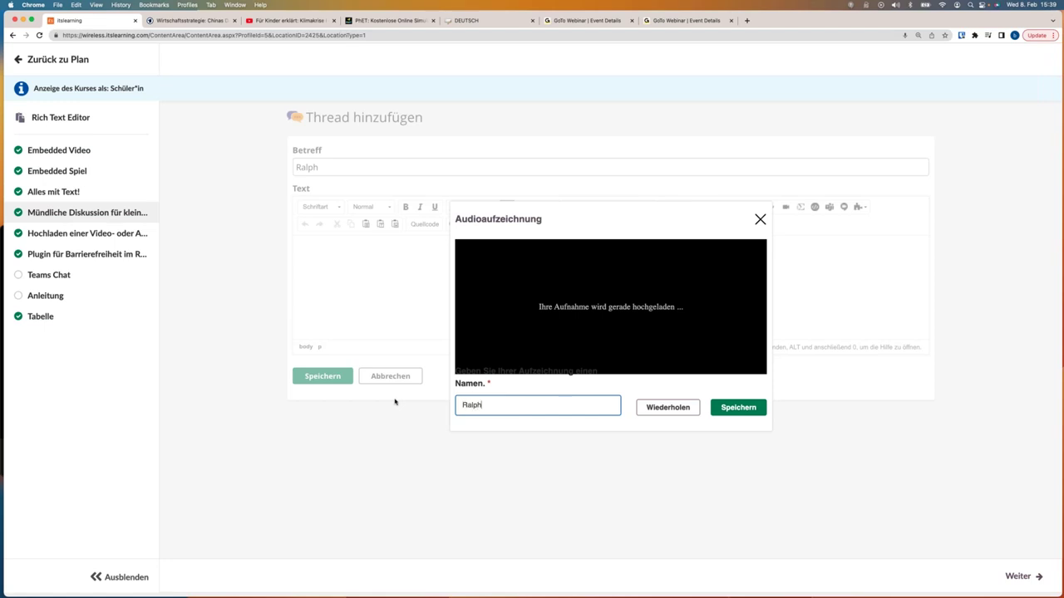
left_click(738, 408)
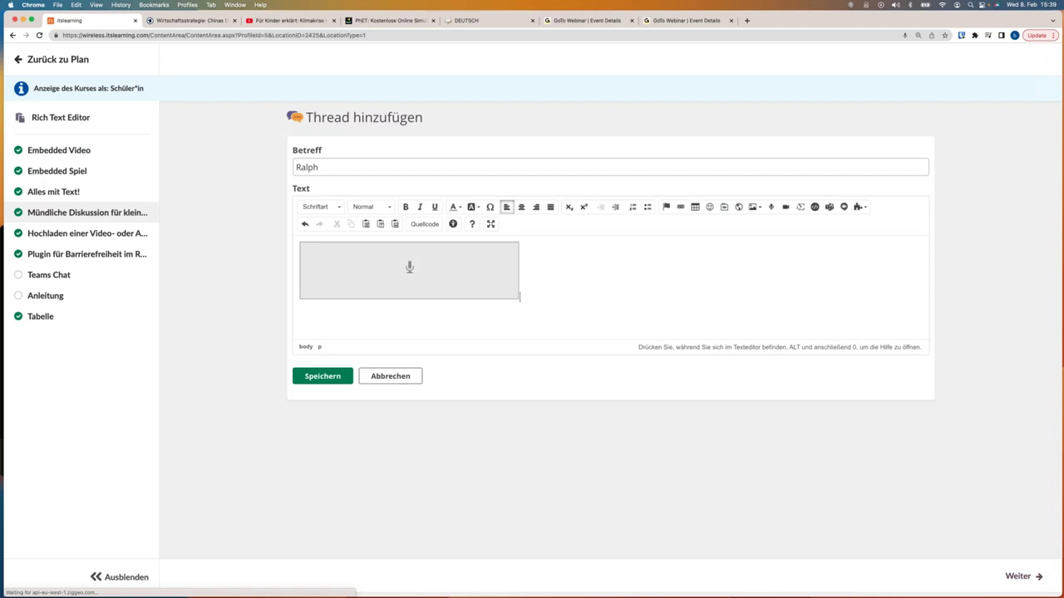
left_click(331, 377)
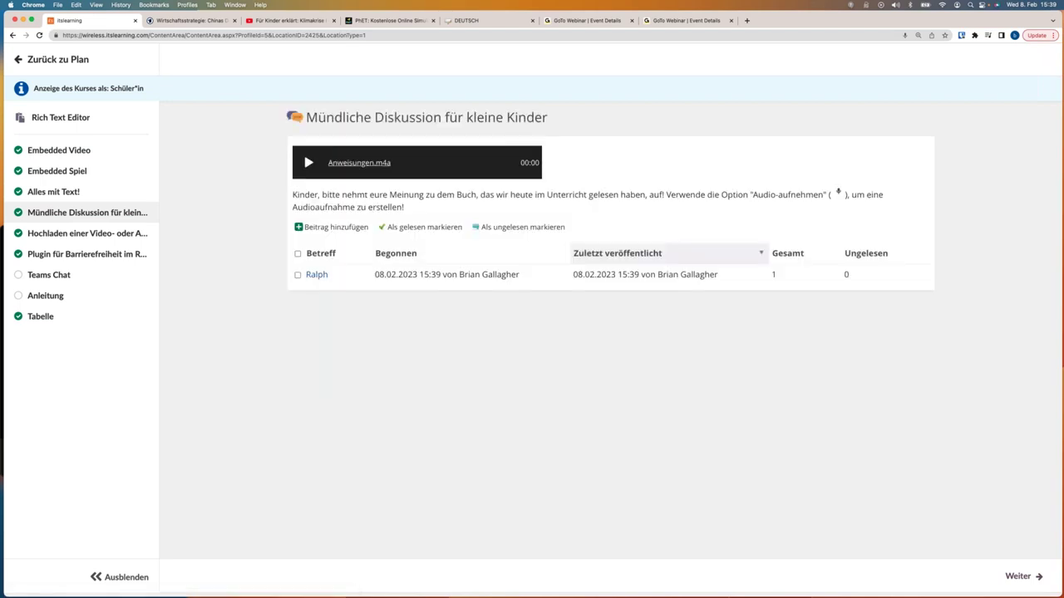
Open the student's thread, listen to part of the audio recording and activate the reply text area
left_click(314, 275)
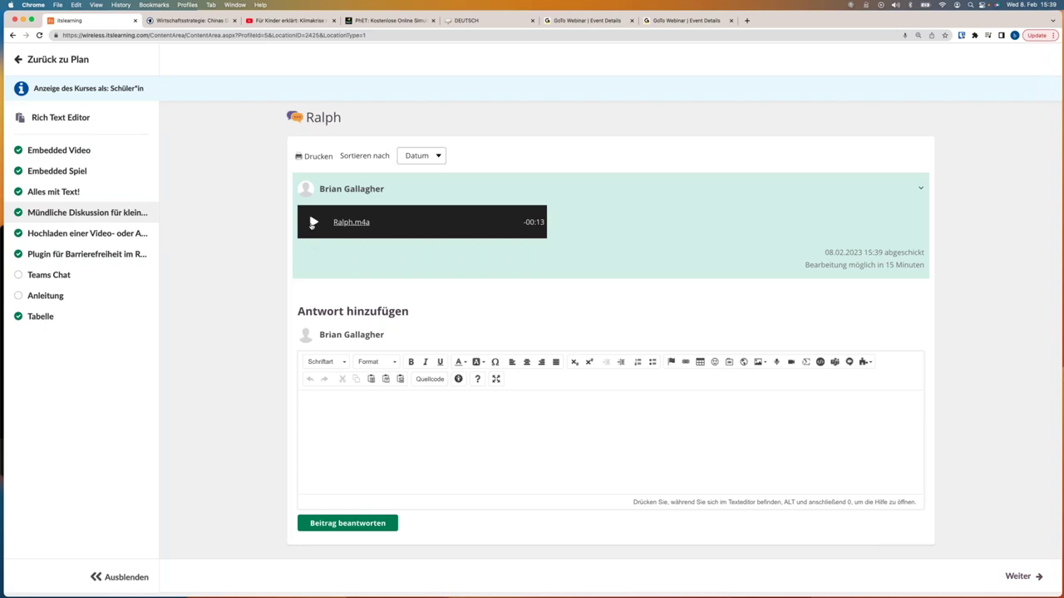
left_click(313, 223)
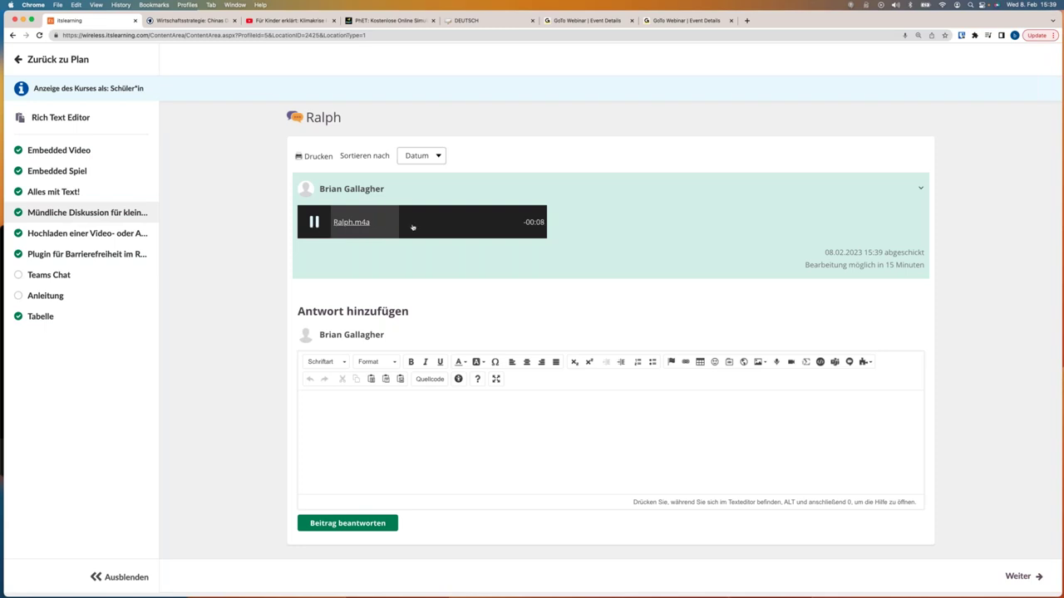
left_click(315, 228)
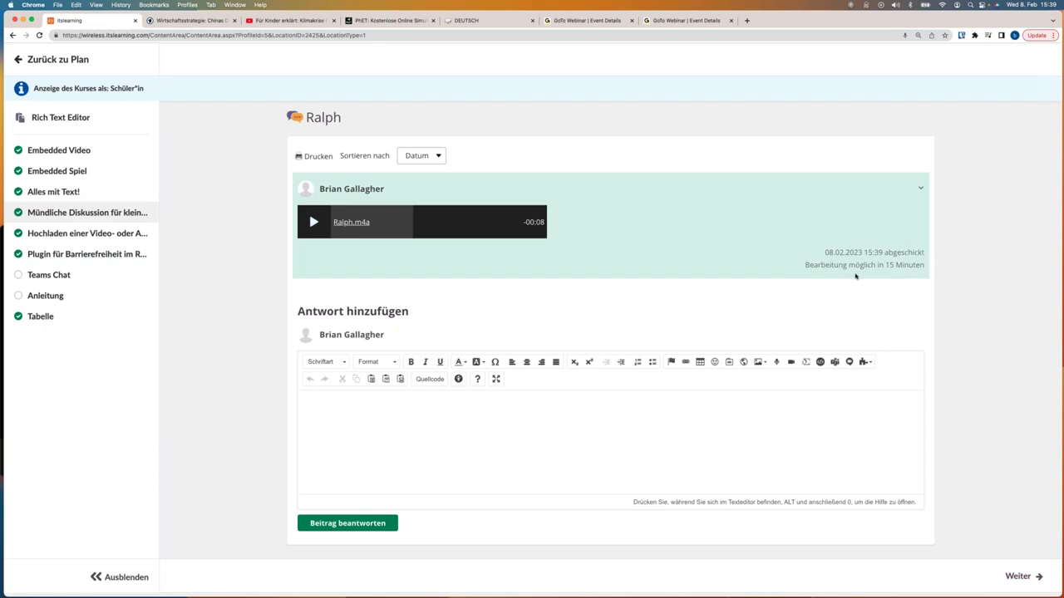
left_click(363, 444)
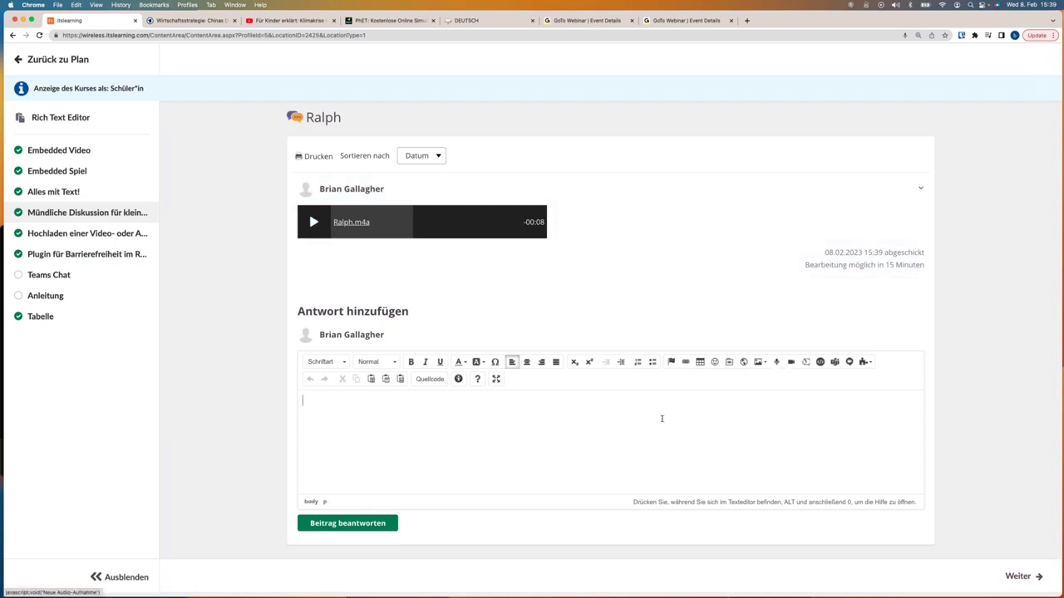
Open the Hochladen einer Video- oder Audiodatei vom Computer page and watch the beginning of Kurs Erstellen Video.mp4
left_click(77, 233)
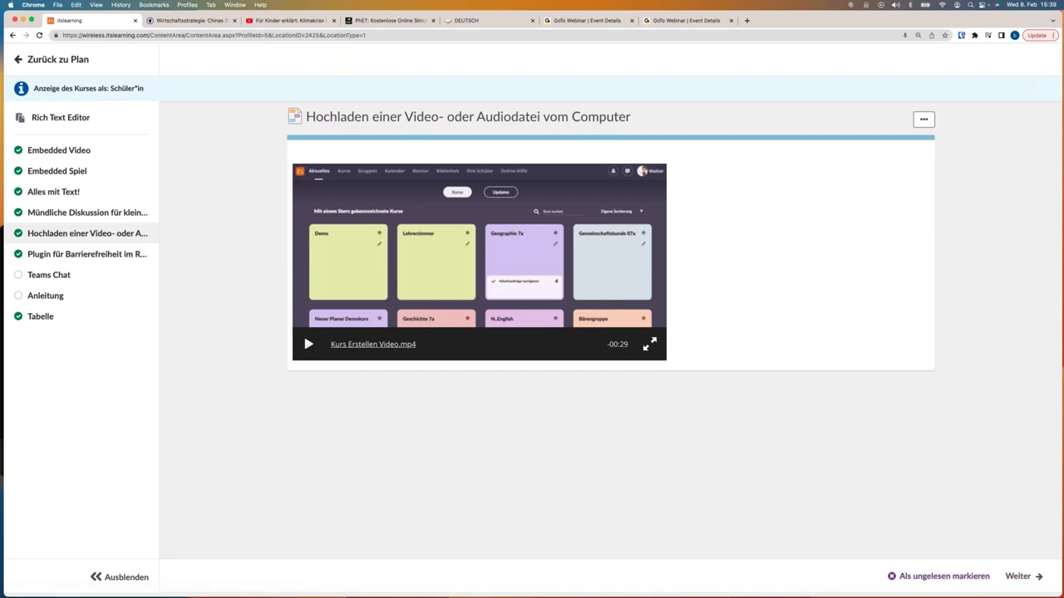
left_click(308, 344)
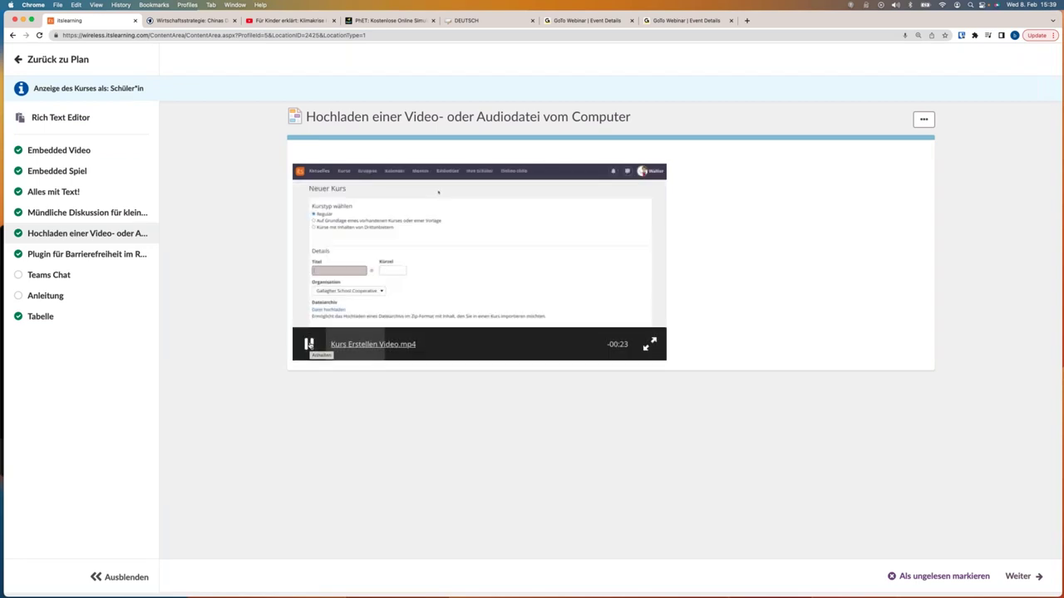
left_click(308, 344)
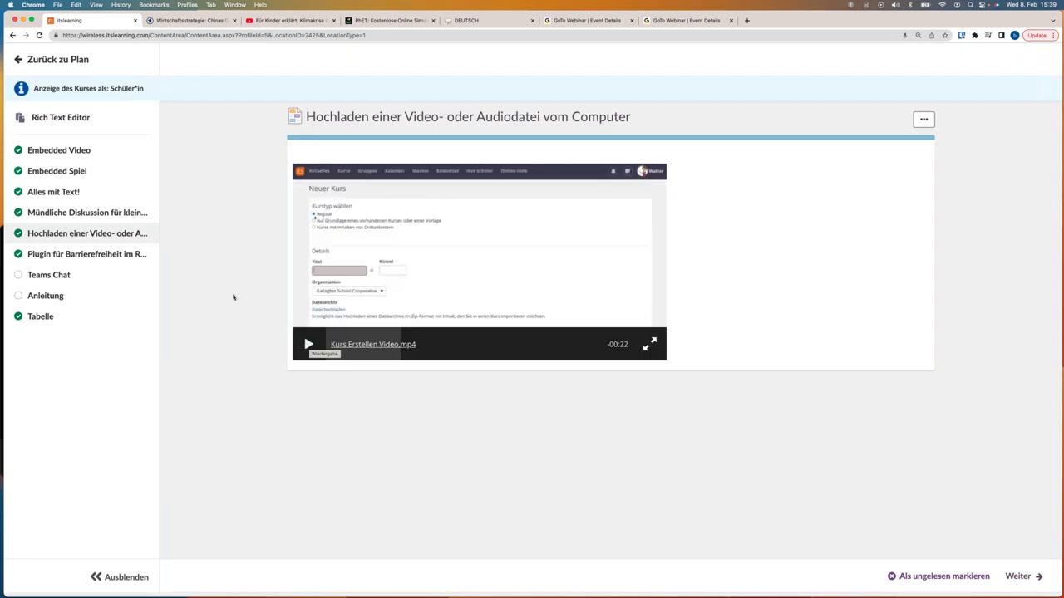
Return to the course overview, switch the course display back to the teacher role and reopen the Rich Text Editor plan
left_click(45, 63)
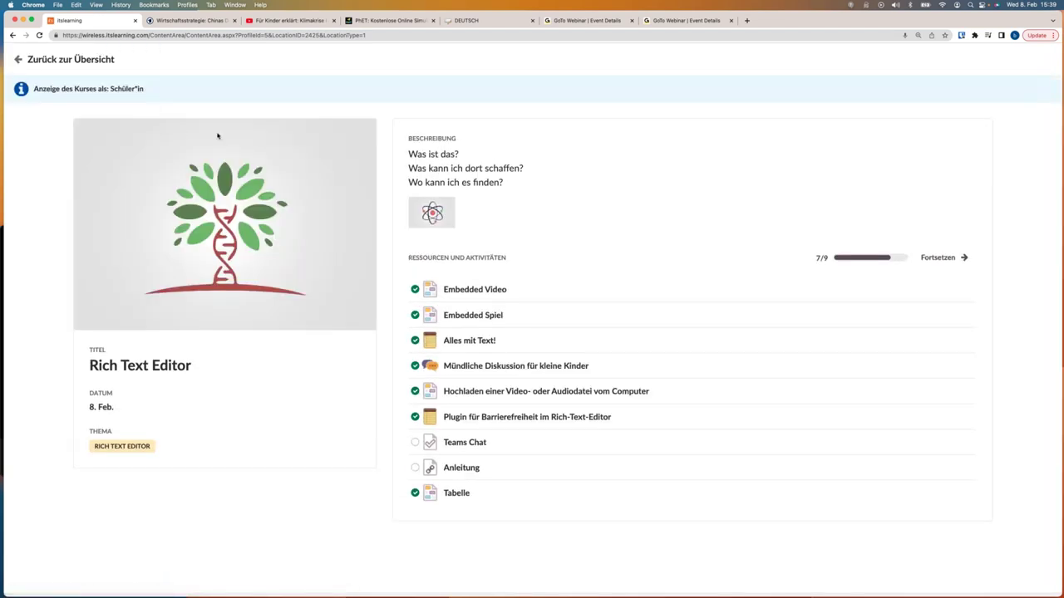
left_click(55, 63)
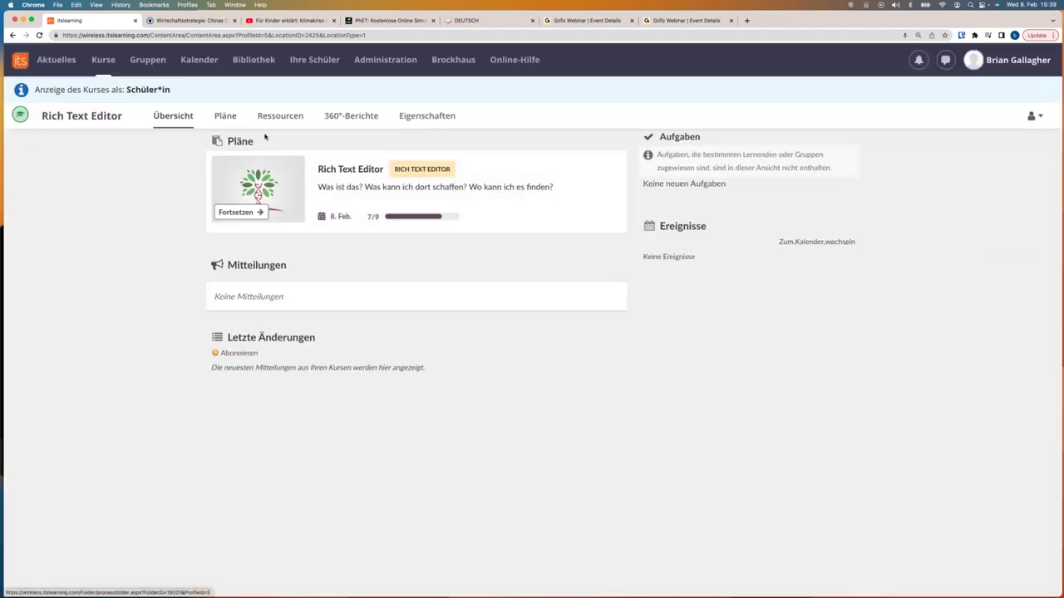
left_click(361, 187)
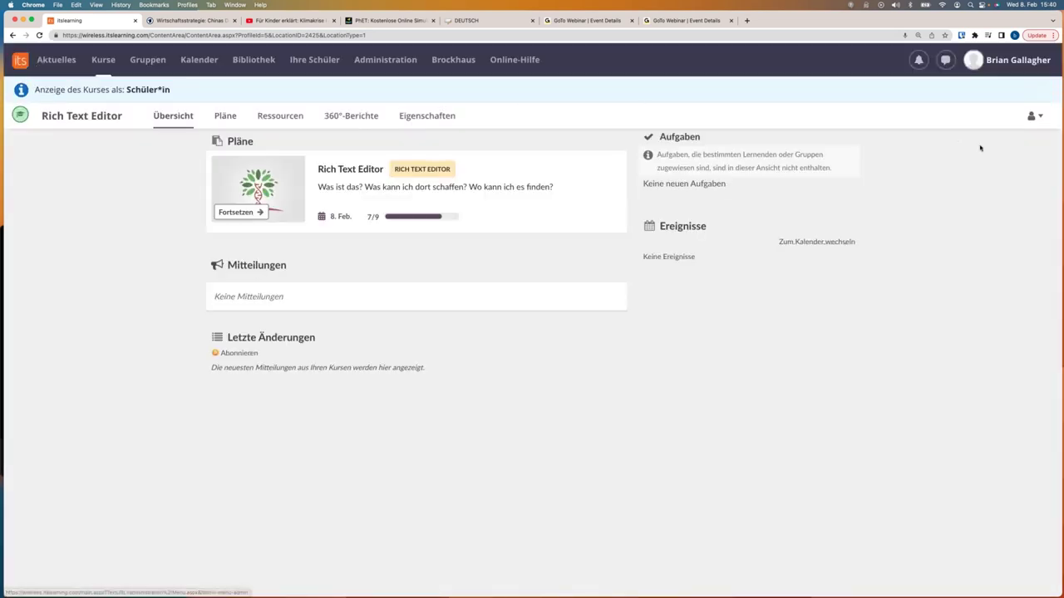
left_click(1033, 117)
left_click(1009, 159)
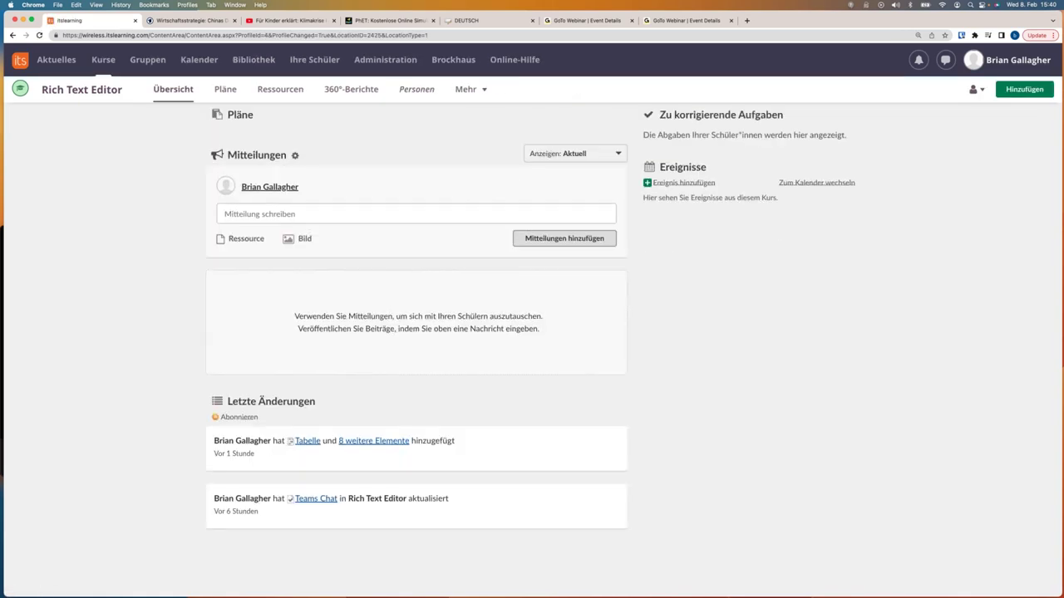
left_click(443, 169)
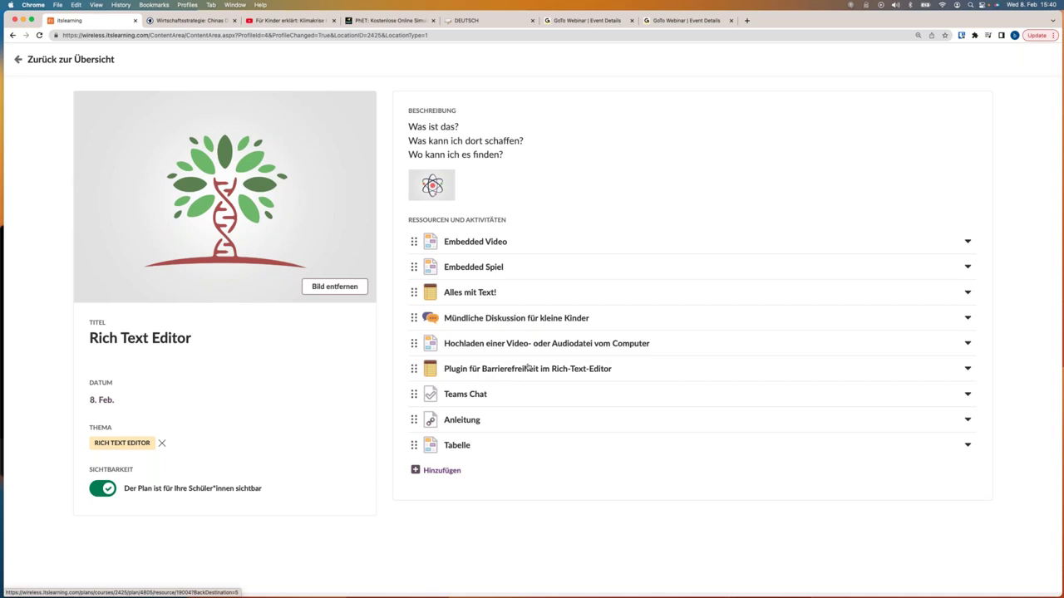
Open the Plugin für Barrierefreiheit im Rich-Text-Editor note for editing
left_click(607, 368)
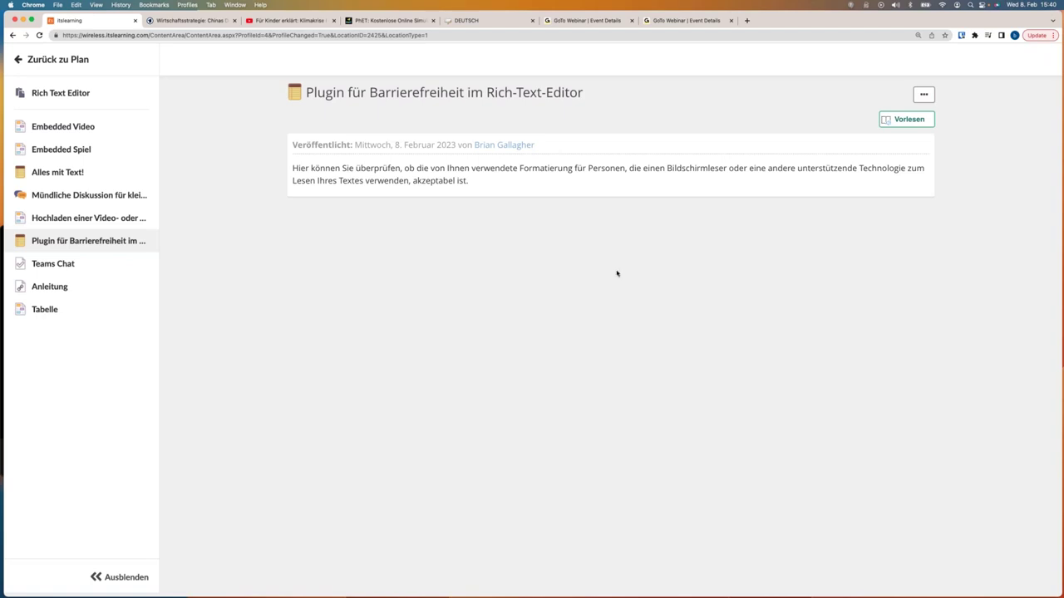
double_click(415, 92)
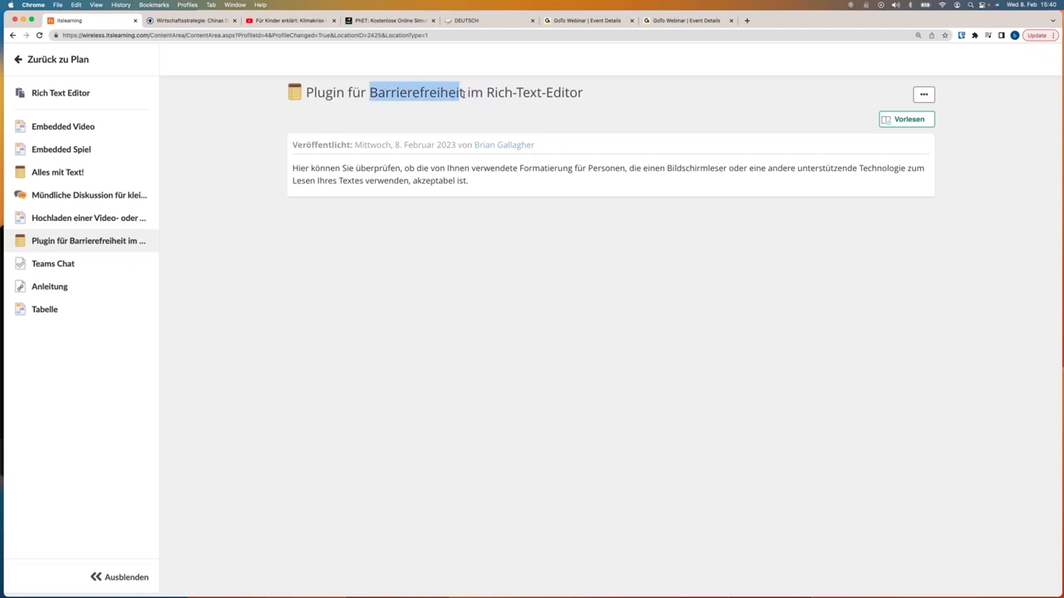
left_click(578, 110)
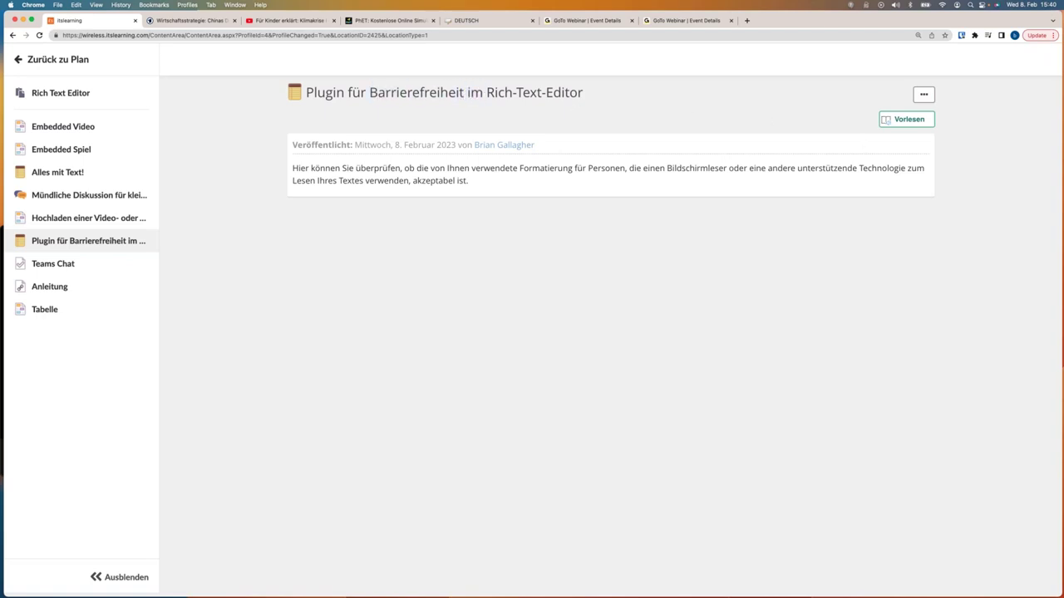
left_click(923, 94)
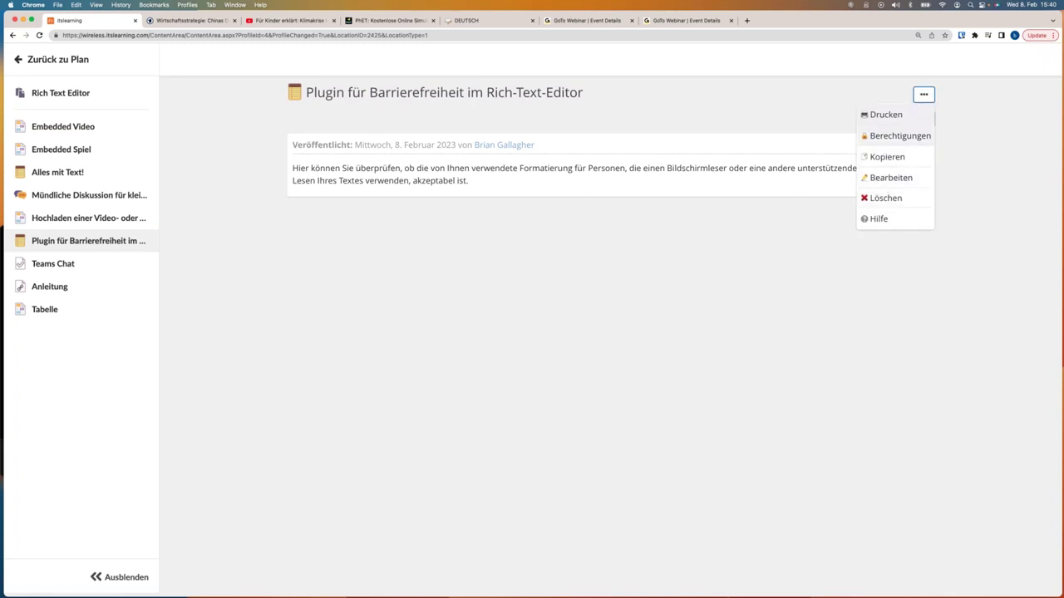
left_click(890, 177)
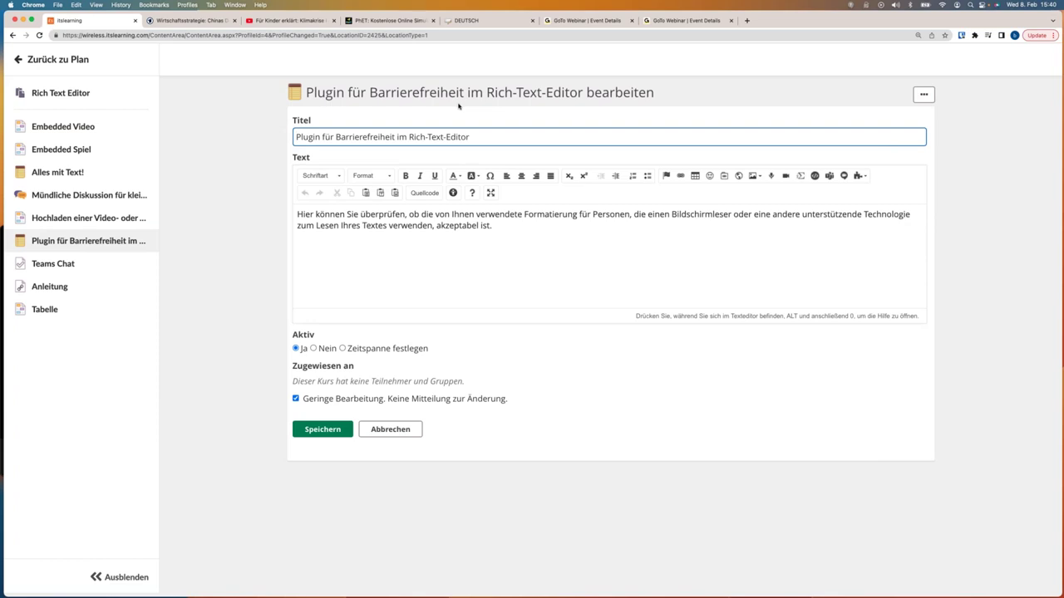
Run the accessibility check on the note's text and dismiss the check's report
left_click(514, 252)
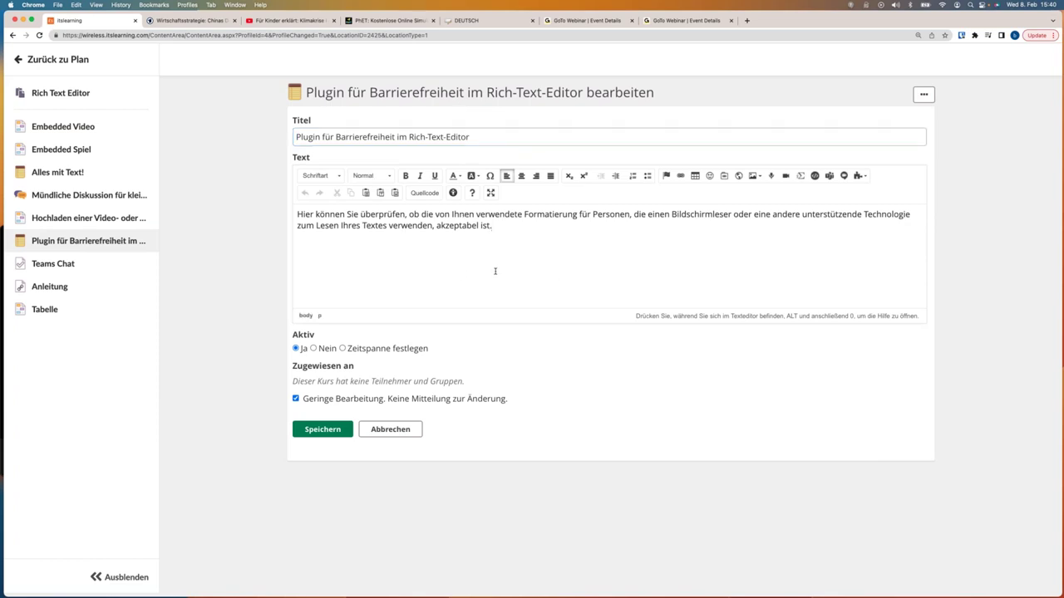
left_click(453, 193)
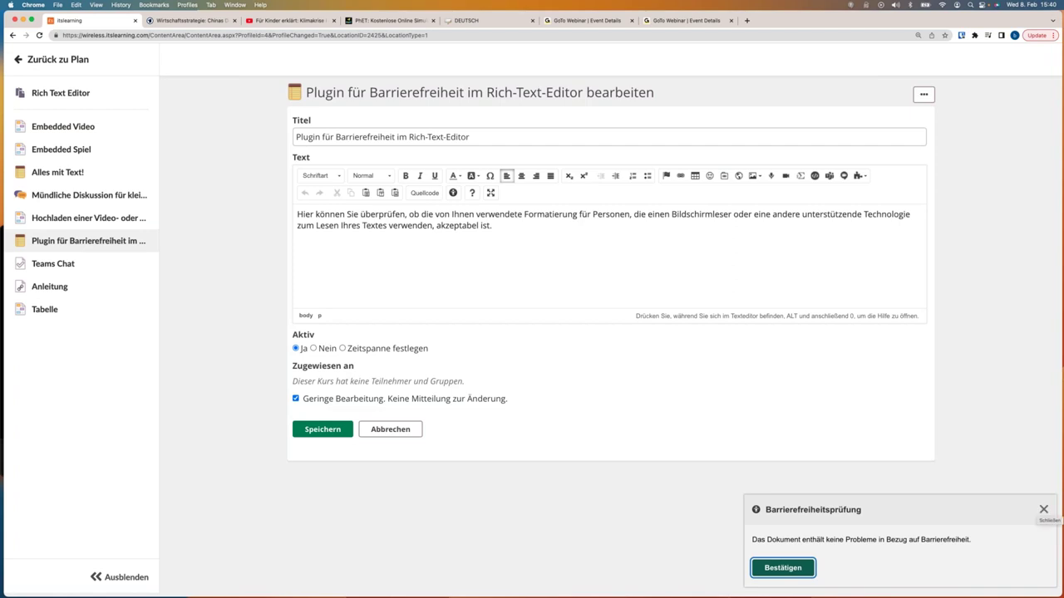
left_click(1043, 509)
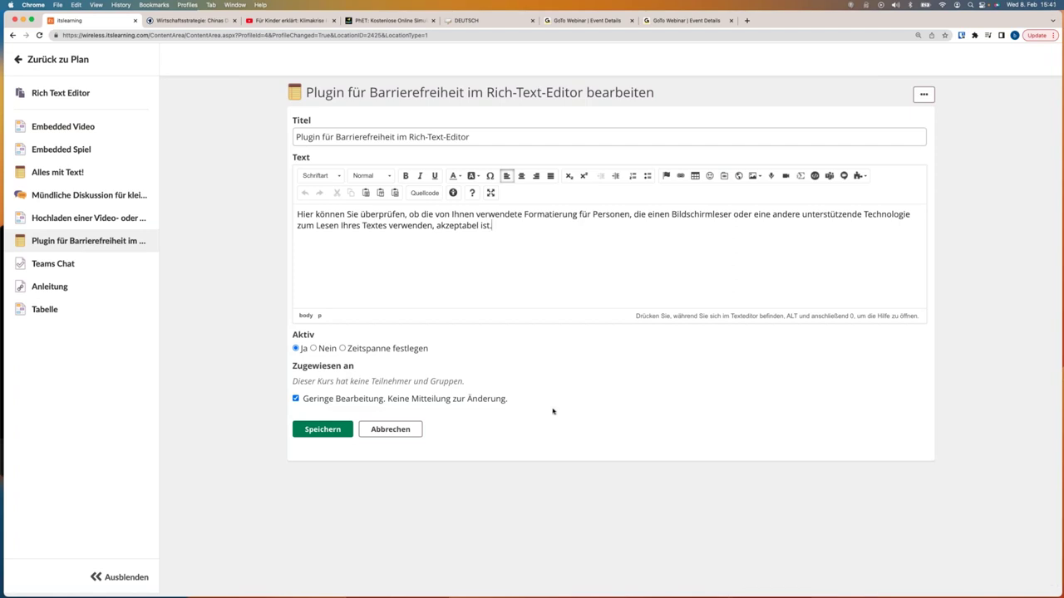
Follow the Join Microsoft Teams Meeting link in the Teams Chat assignment and close the meeting page again
left_click(76, 263)
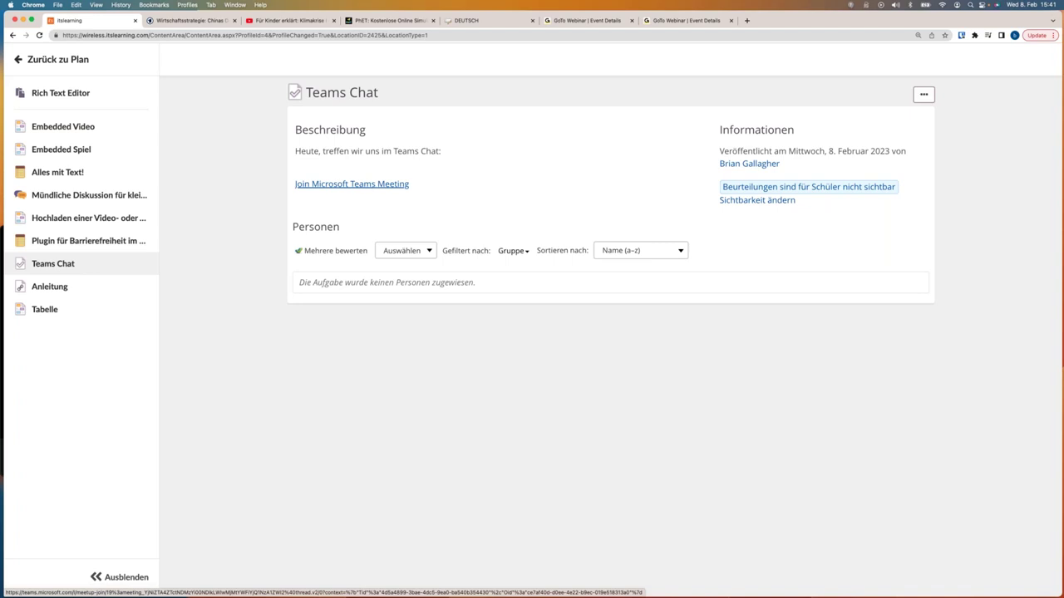
left_click(374, 184)
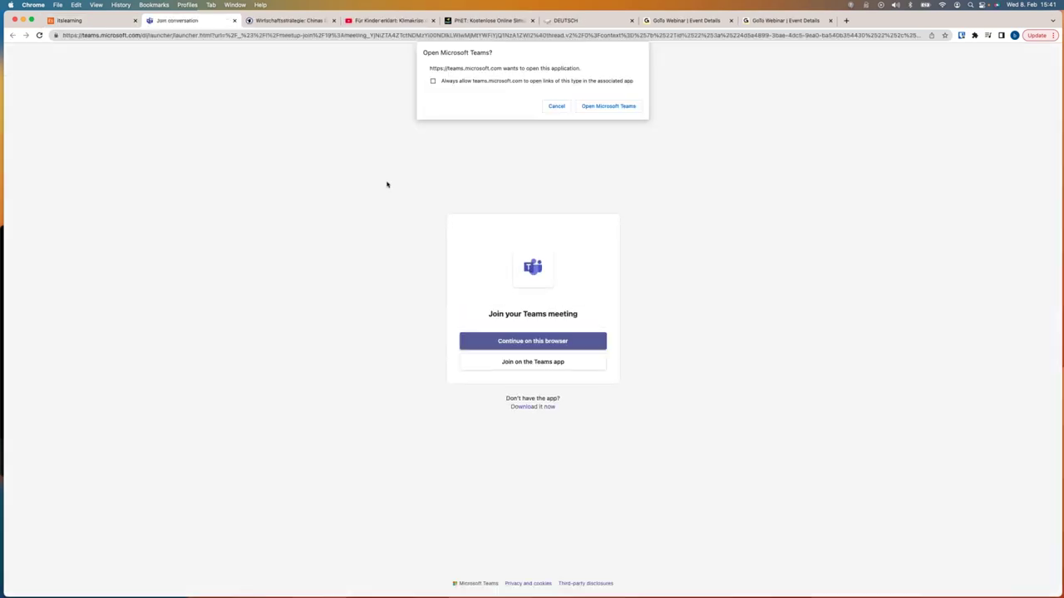
left_click(234, 23)
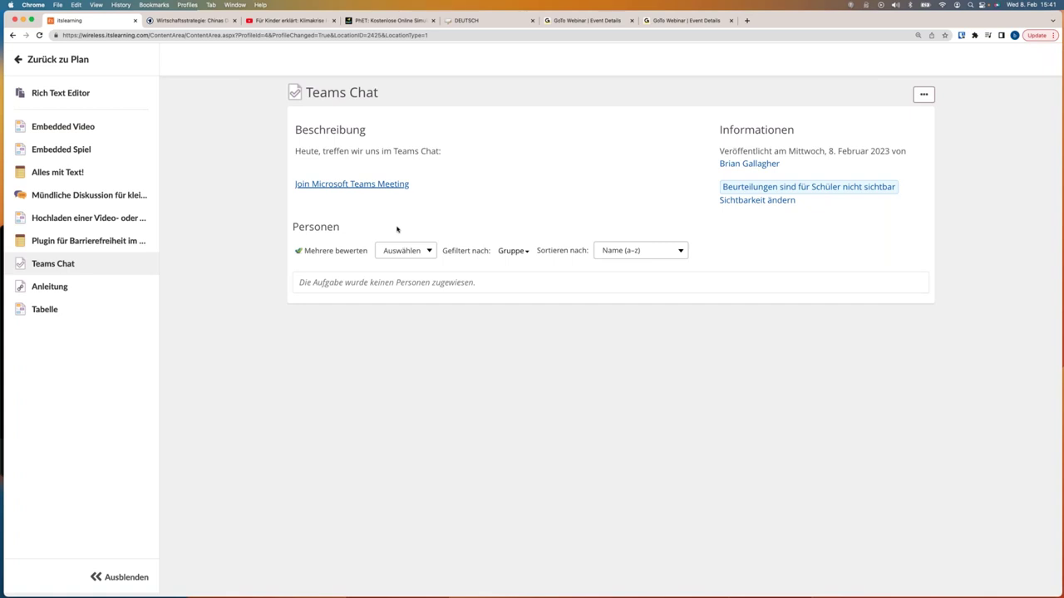
On the Tabelle page, play the start of the embedded video muted and follow the car image's link, returning to the page
left_click(51, 309)
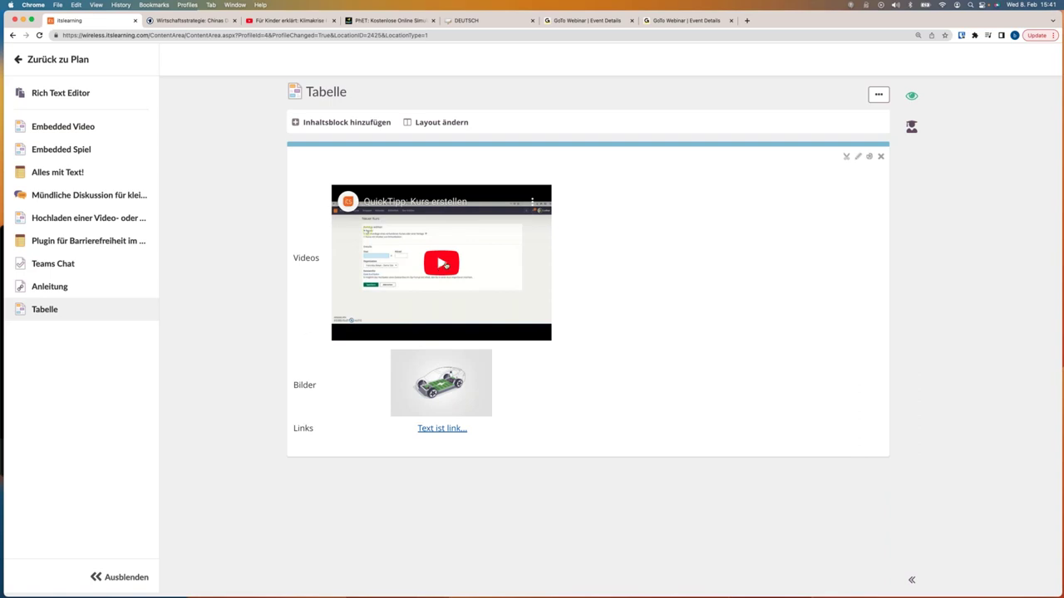
left_click(446, 264)
left_click(371, 330)
left_click(349, 330)
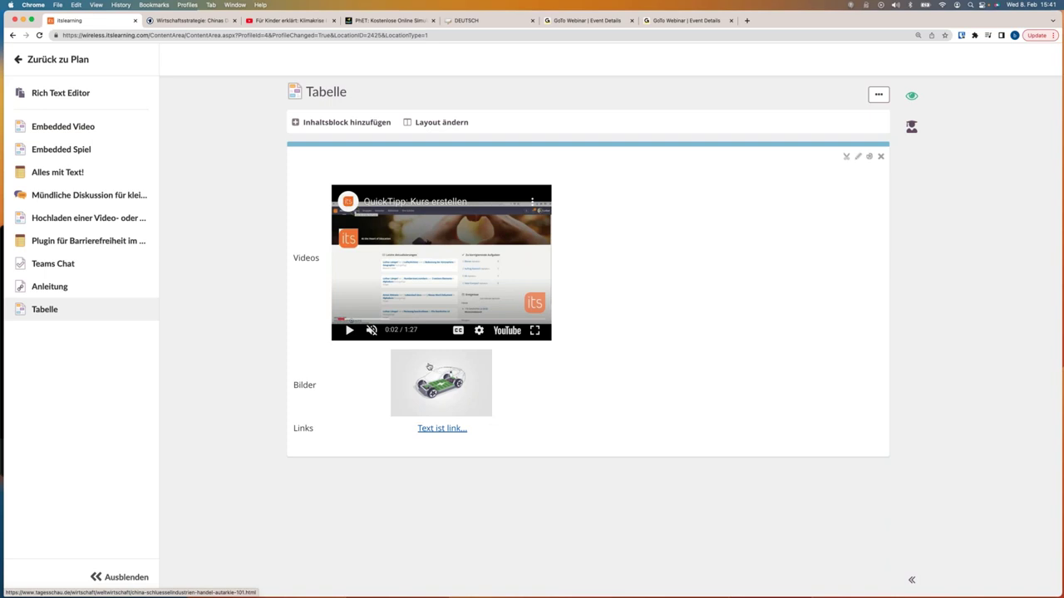
left_click(441, 383)
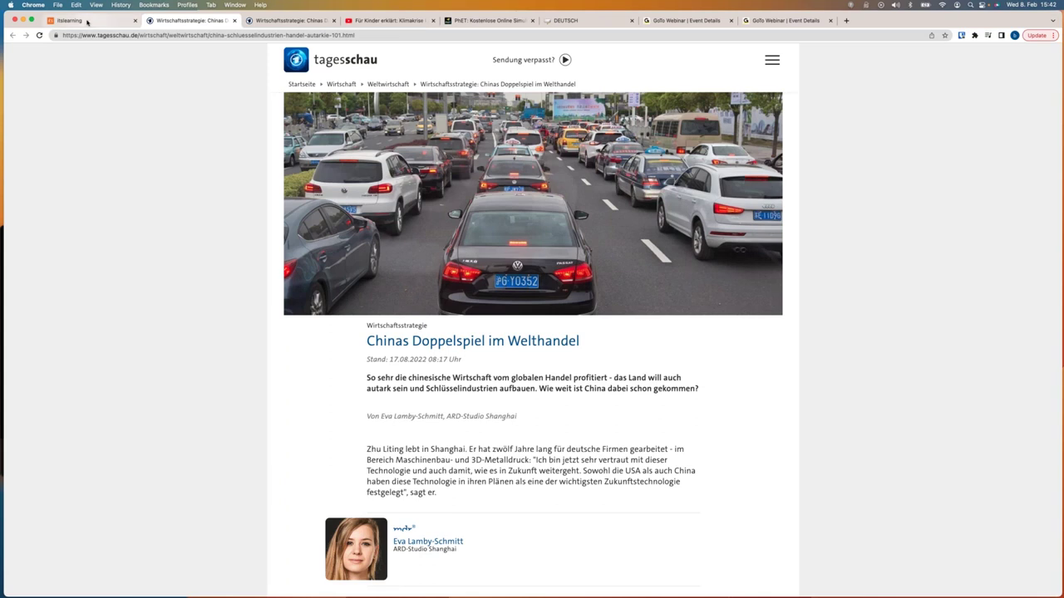
left_click(86, 21)
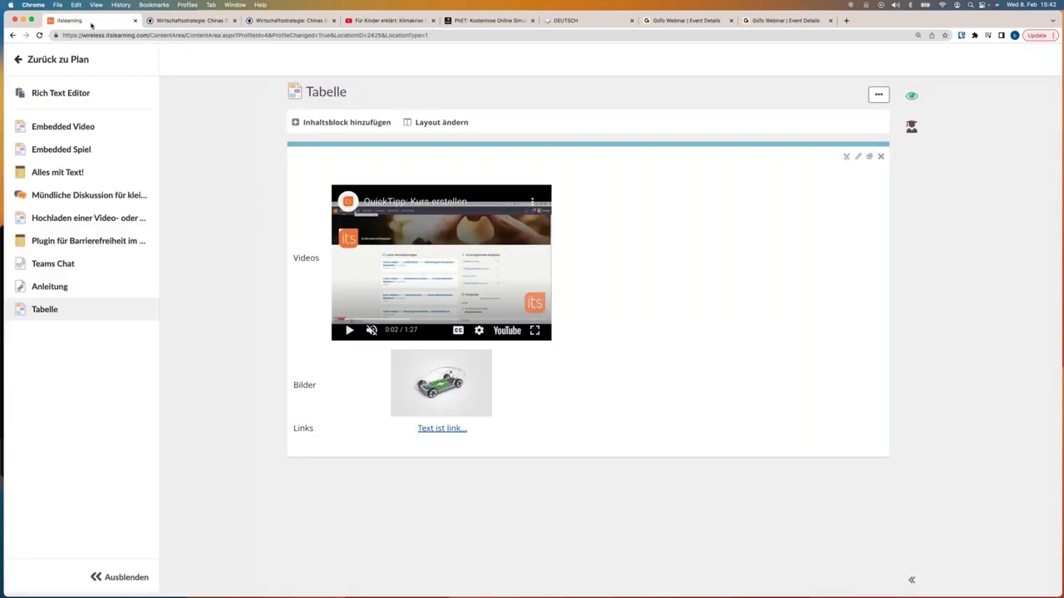
Follow the "Text ist link..." link in the Tabelle page's table, return to the page and go back to the Rich Text Editor plan
left_click(448, 428)
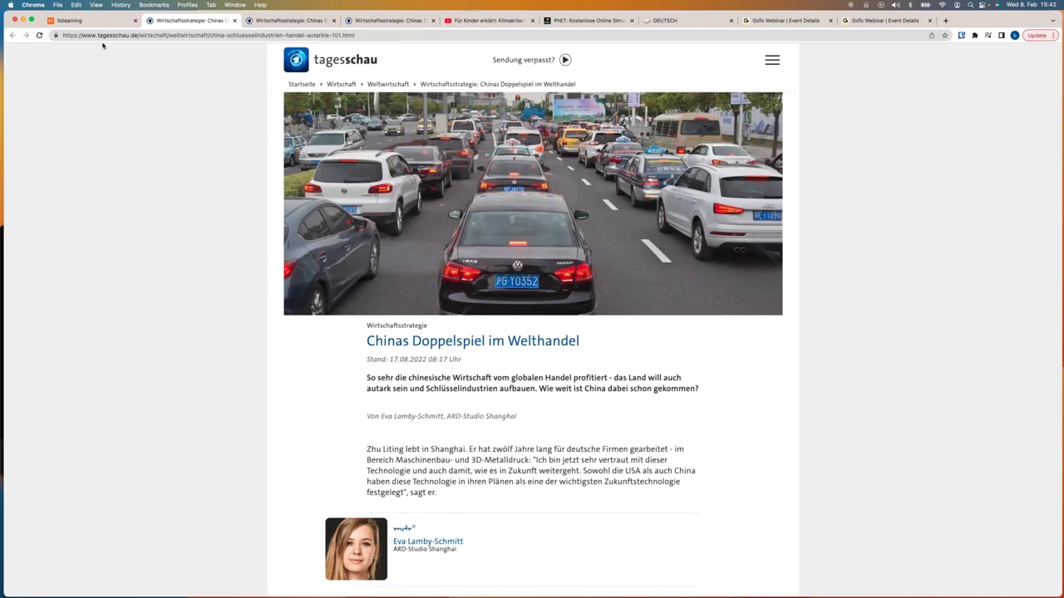
left_click(74, 20)
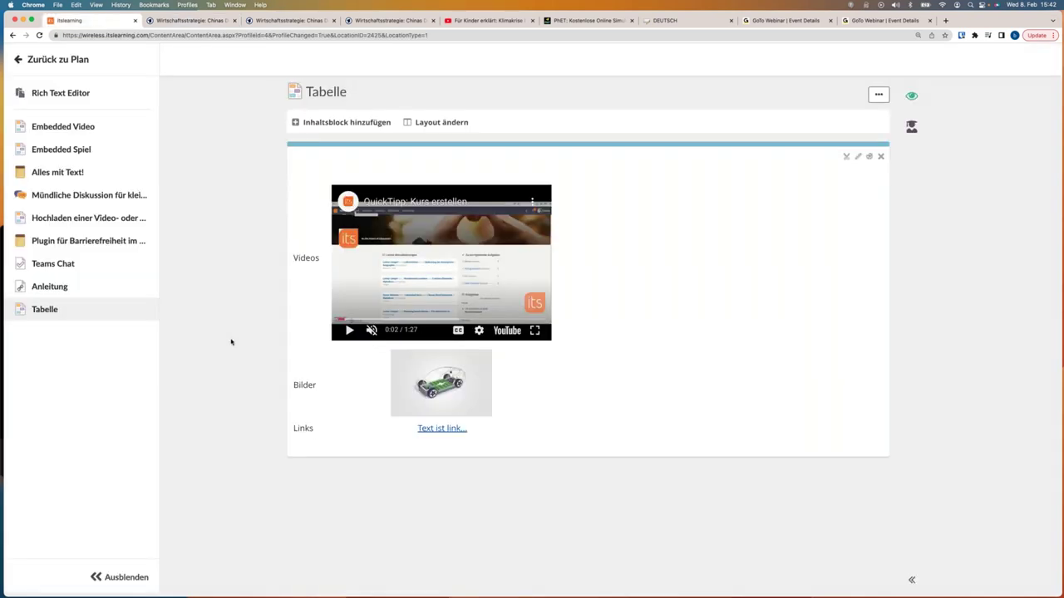
left_click(61, 93)
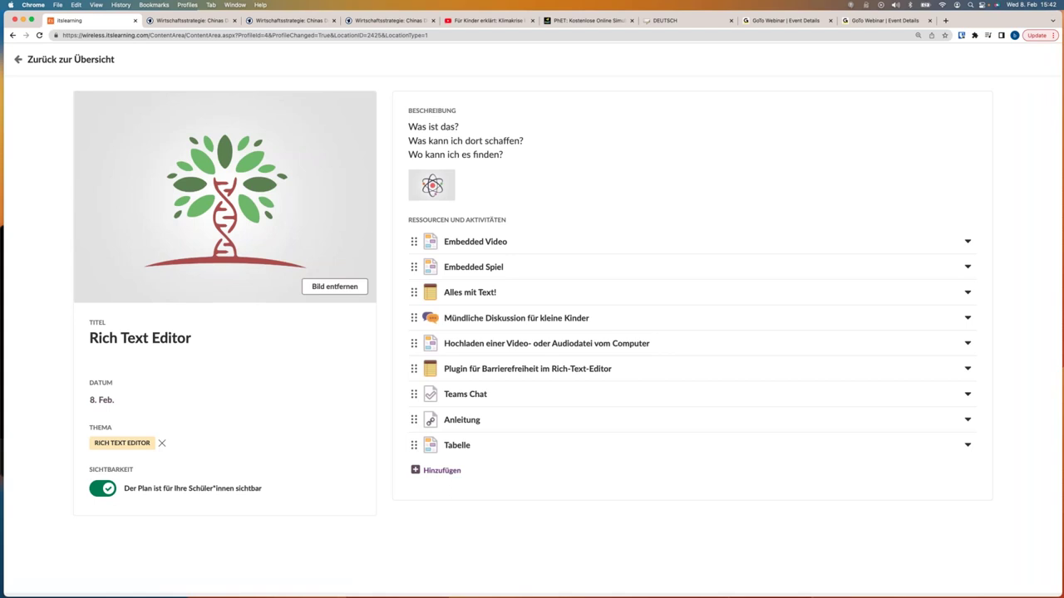
Start a new Notiz resource in the Rich Text Editor plan and reposition and resize its window to make it taller
left_click(445, 470)
mouse_move(446, 469)
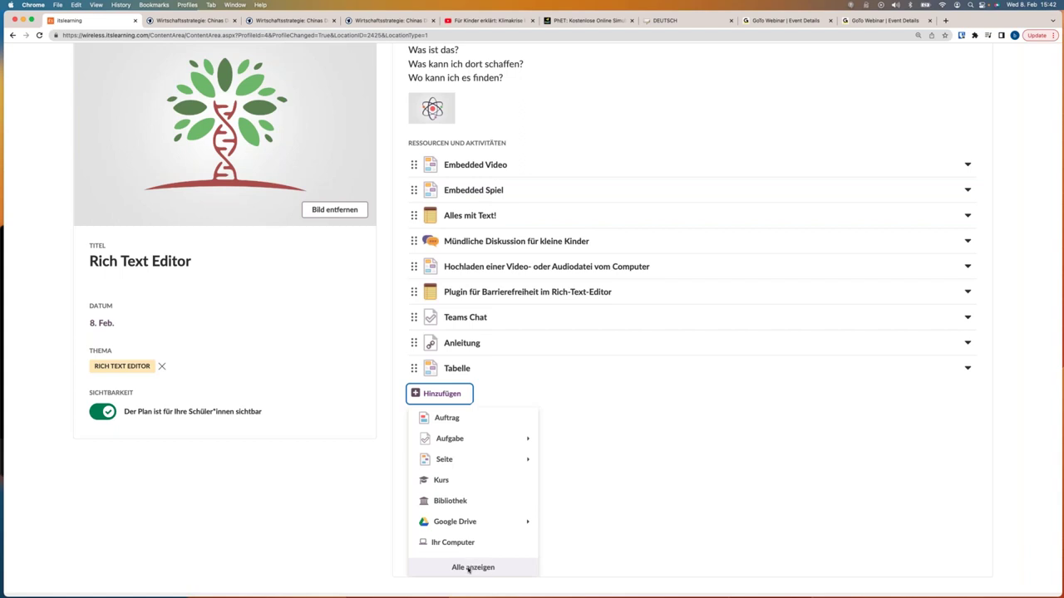
left_click(470, 568)
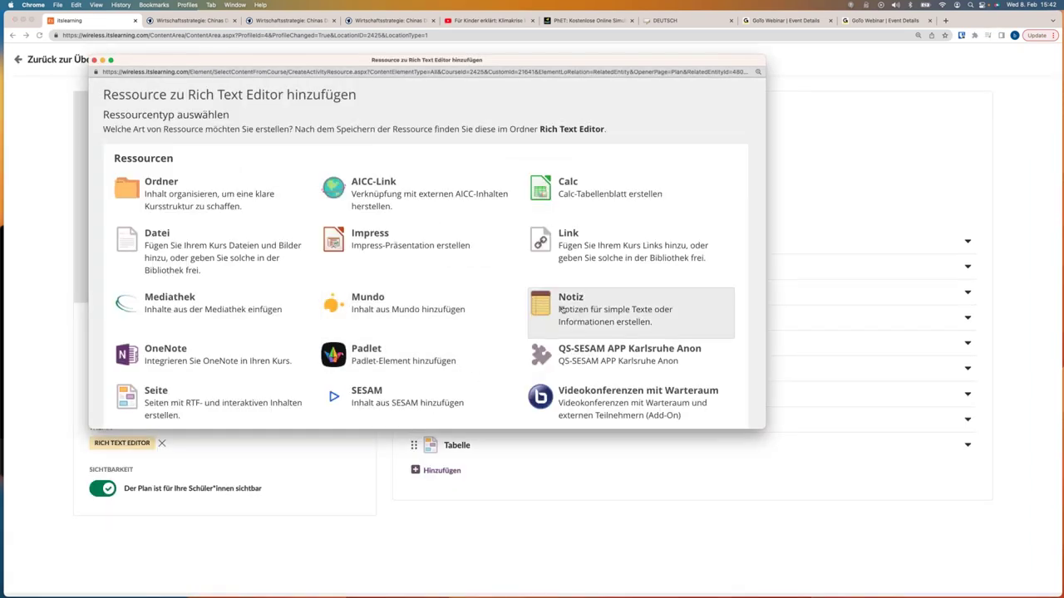
left_click(562, 309)
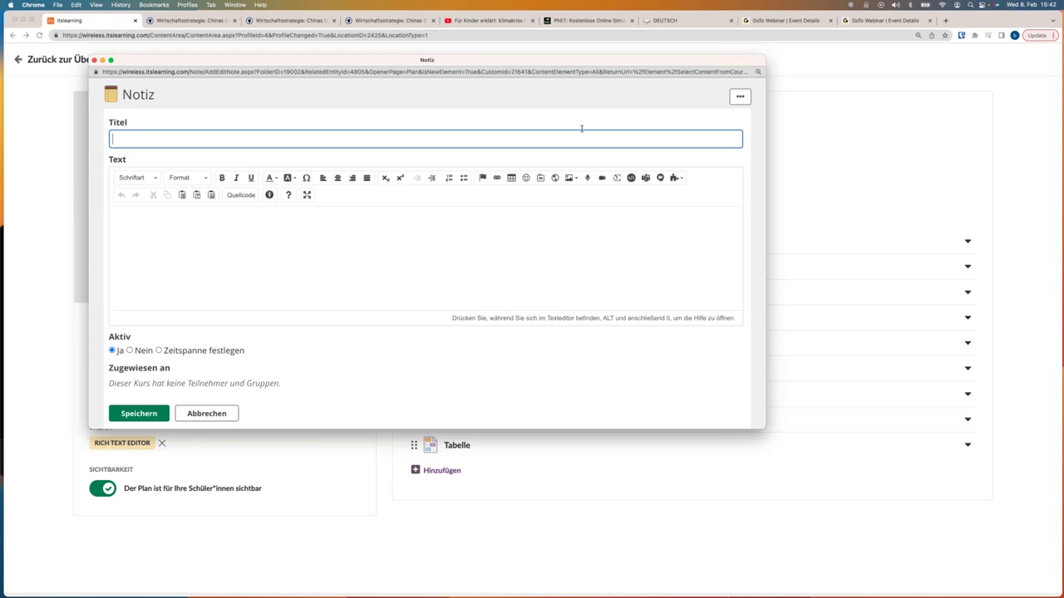
left_click_drag(626, 53, 698, 38)
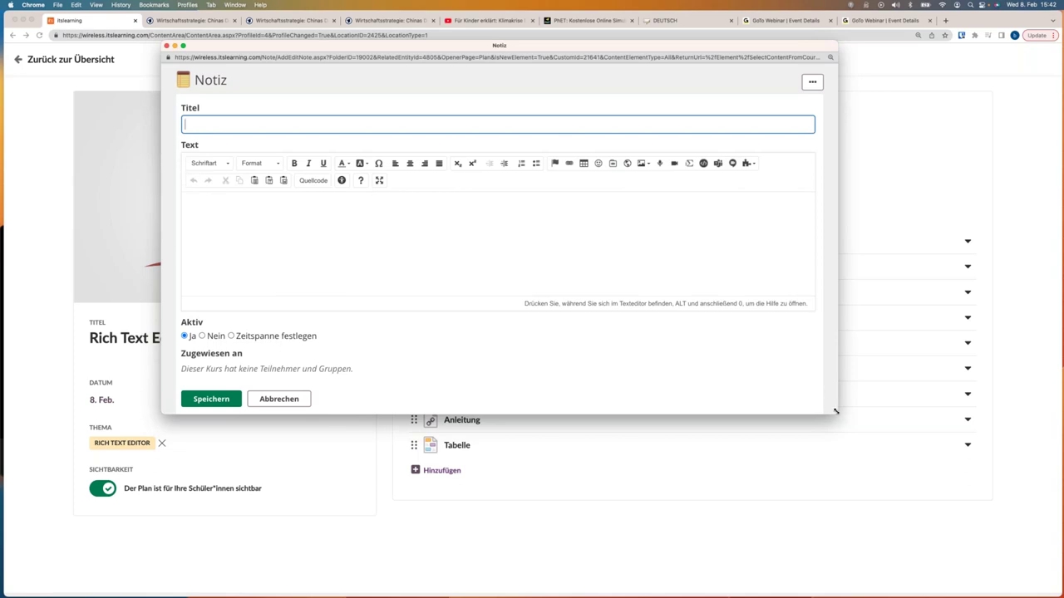
left_click_drag(836, 411, 722, 521)
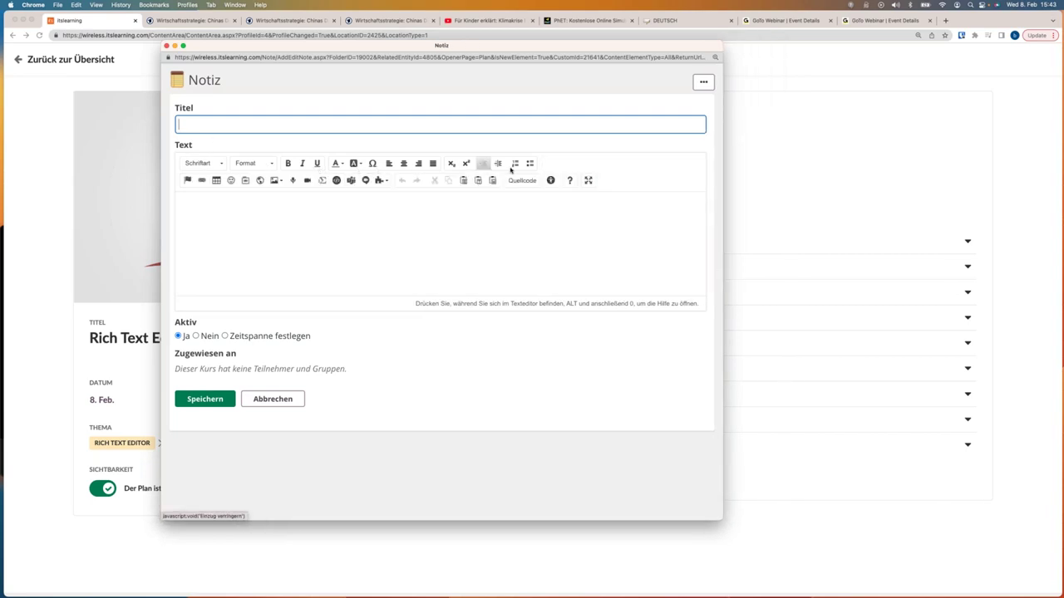
Enter "Das Haus ist blau..." as the note's text and set its font to Schulausgangsschrift, trying Comic Sans MS first
left_click(315, 226)
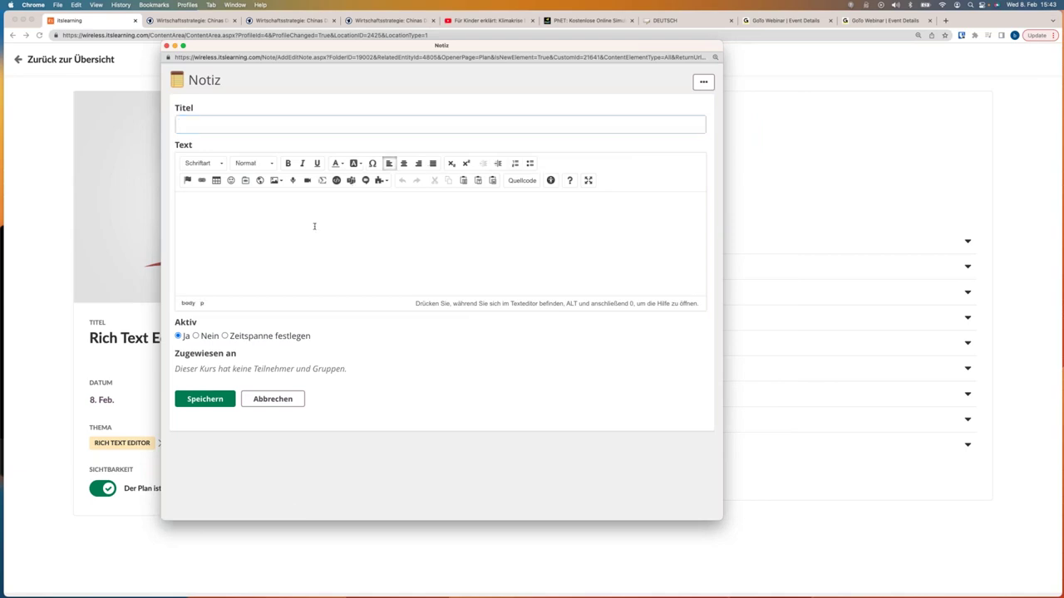
type("Das Haus ist blau...")
key("super+a")
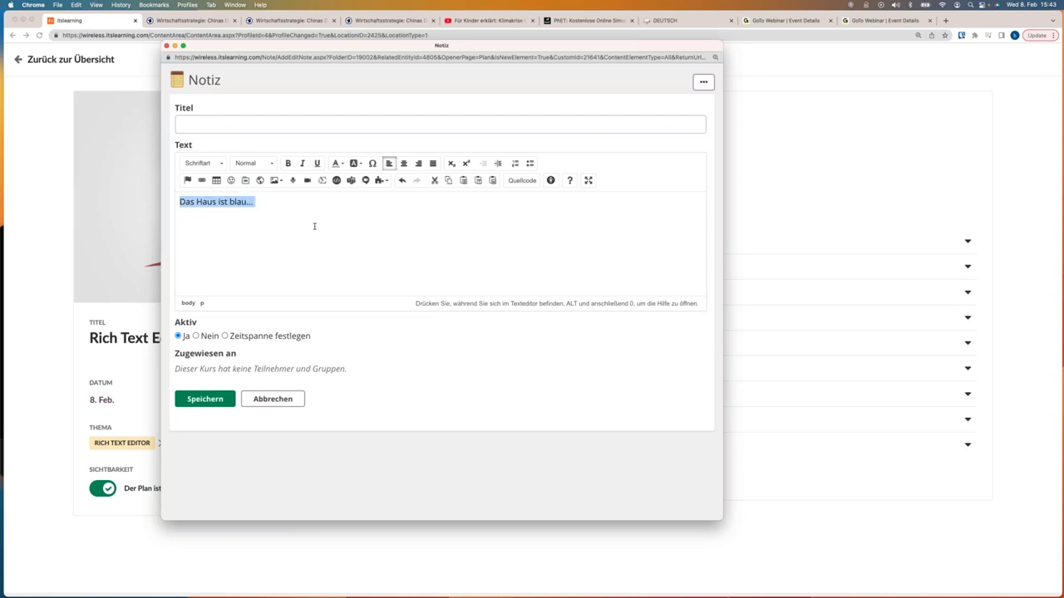
left_click(221, 164)
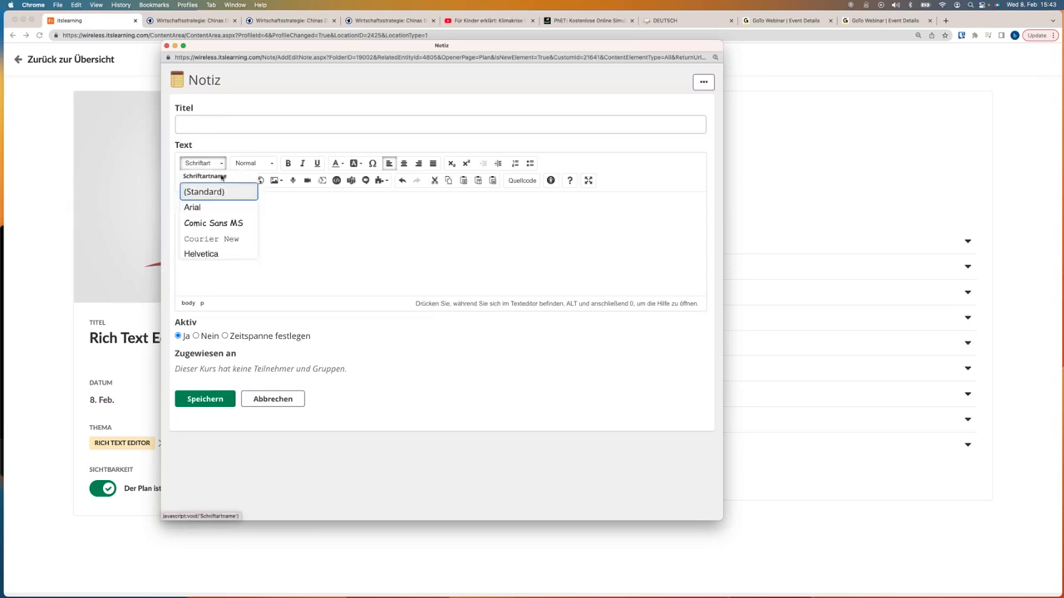
left_click(223, 221)
left_click(224, 164)
scroll(214, 225, "down", 2)
scroll(214, 225, "down", 1)
left_click(222, 235)
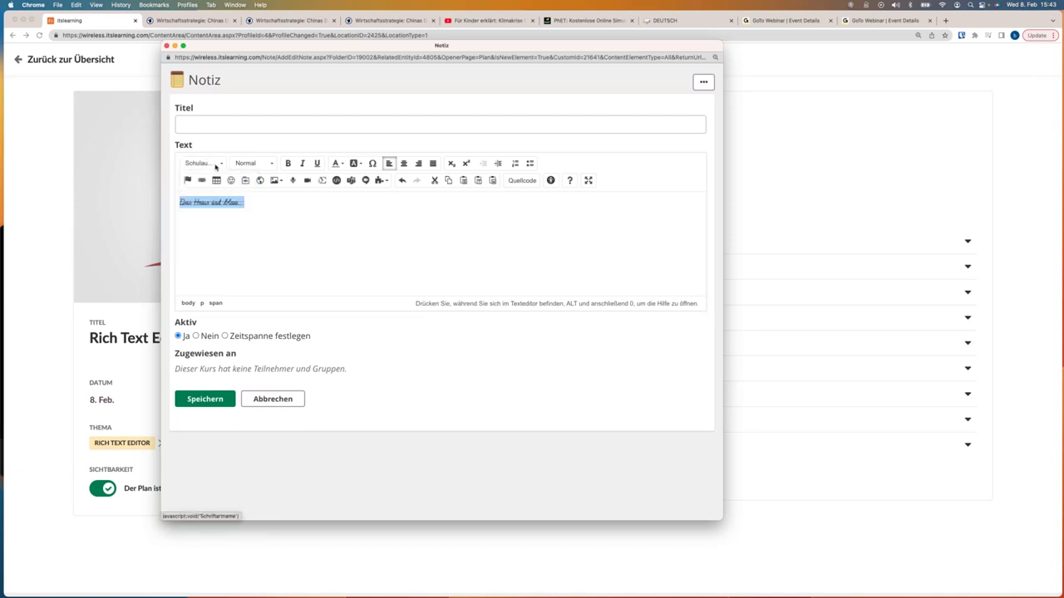
Format the line "Das Haus ist blau..." as a level 1 heading
left_click(253, 163)
left_click(259, 212)
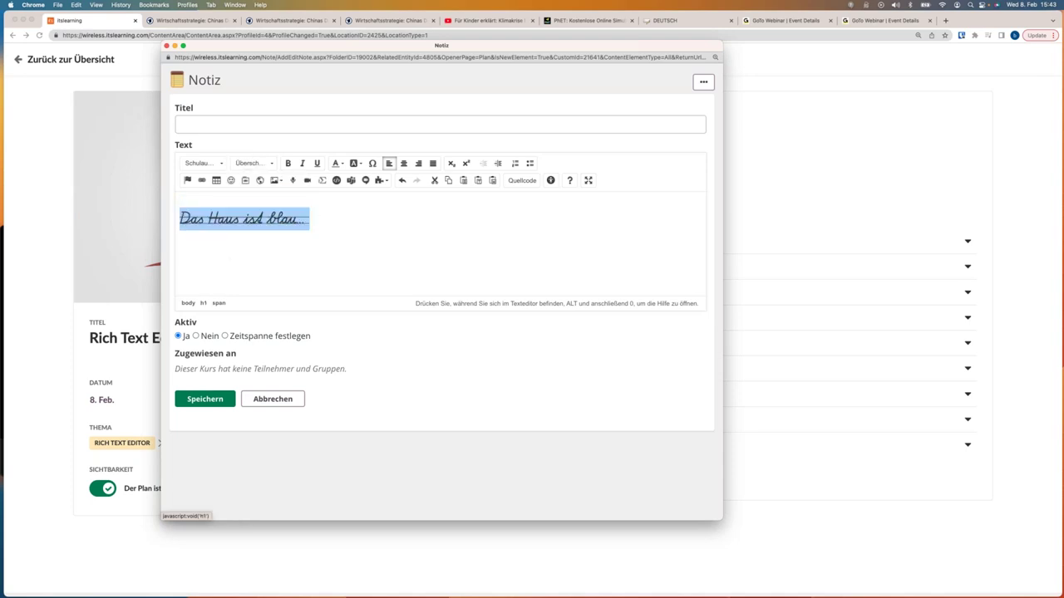
left_click(342, 252)
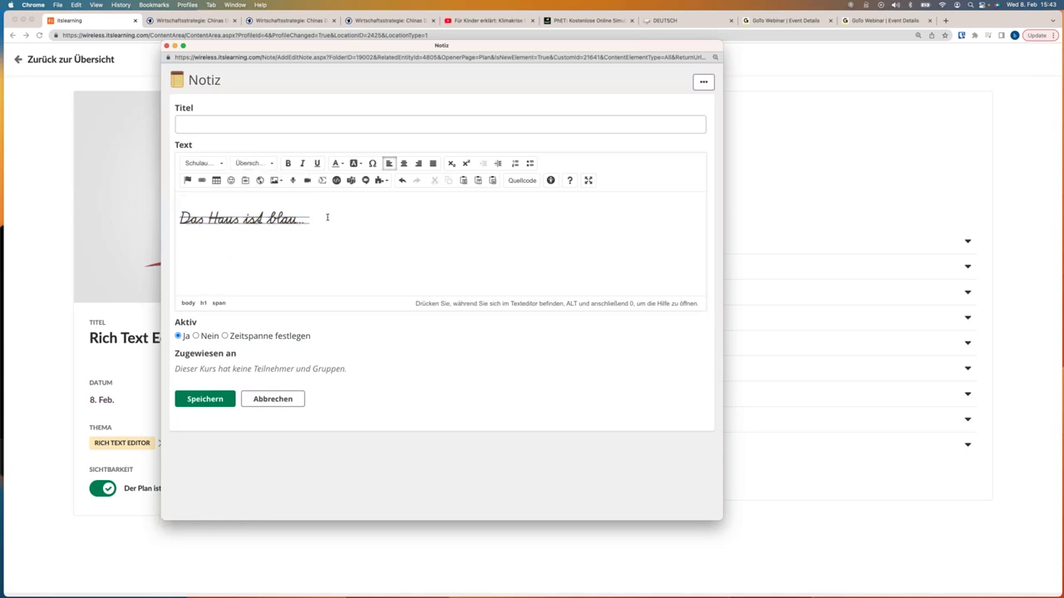
Add a second line "Das Kind ist groß." below the heading and set its font to Palatino Linotype
key("Return")
type("Das Kind ist groß")
left_click_drag(241, 248, 175, 246)
left_click(218, 163)
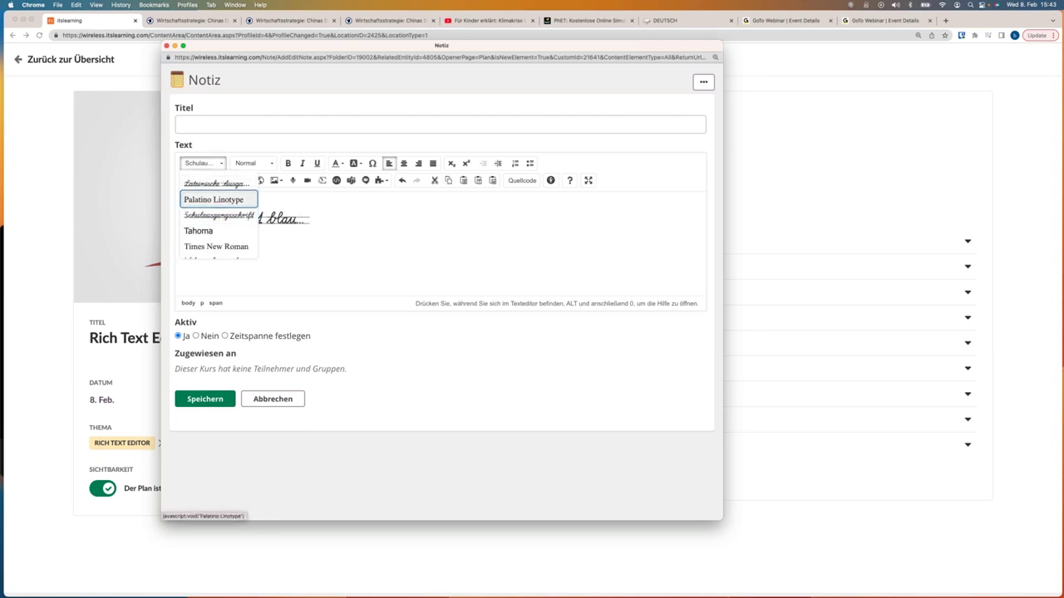
left_click(214, 200)
left_click(276, 263)
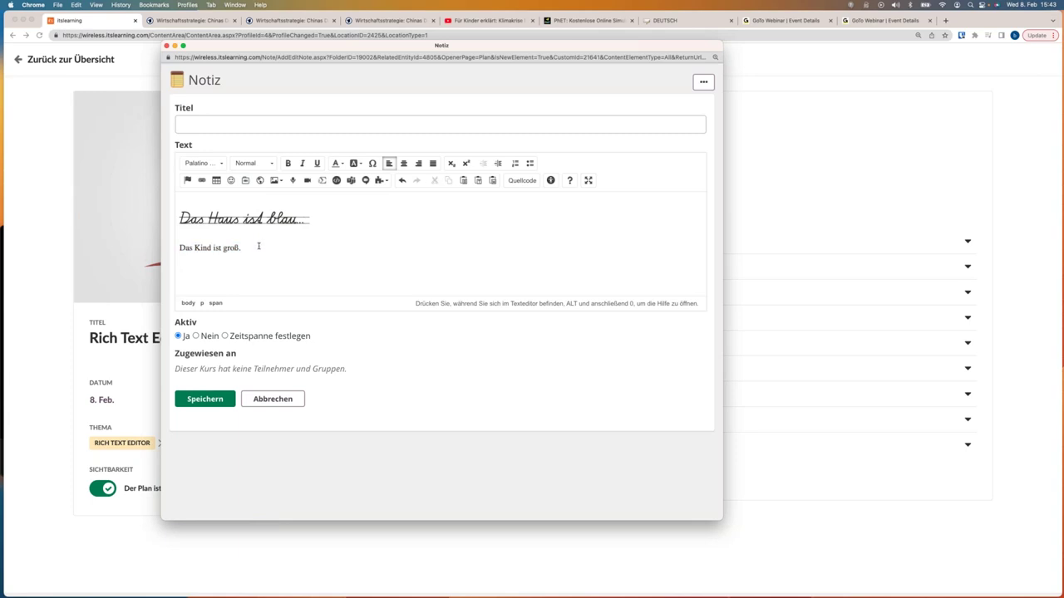
Try italic and underline formatting on the line "Das Kind ist groß.", removing each again
left_click_drag(243, 247, 176, 247)
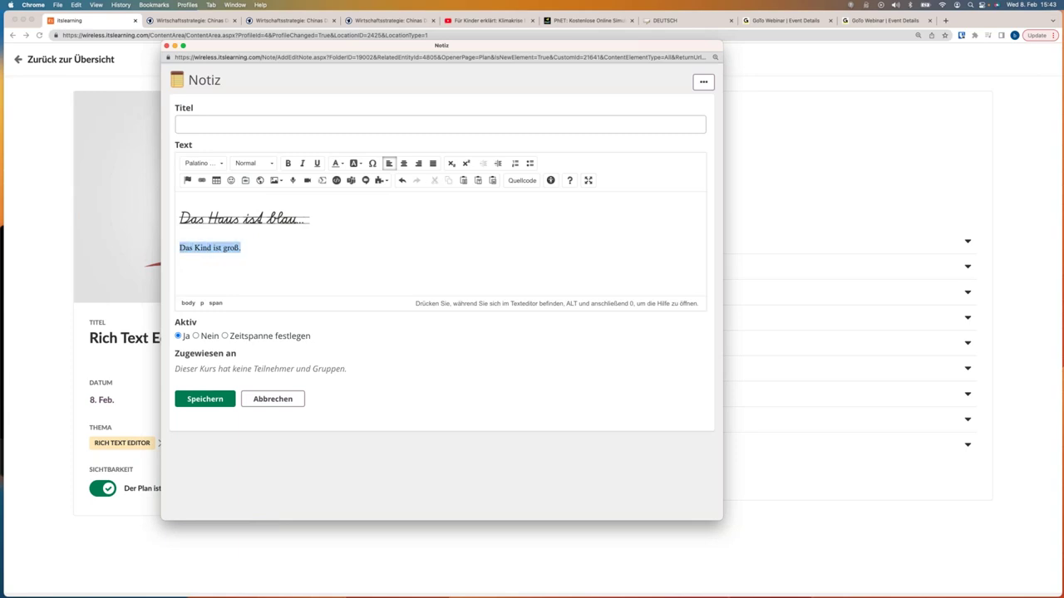
left_click(302, 163)
left_click(302, 164)
left_click(316, 164)
left_click(317, 164)
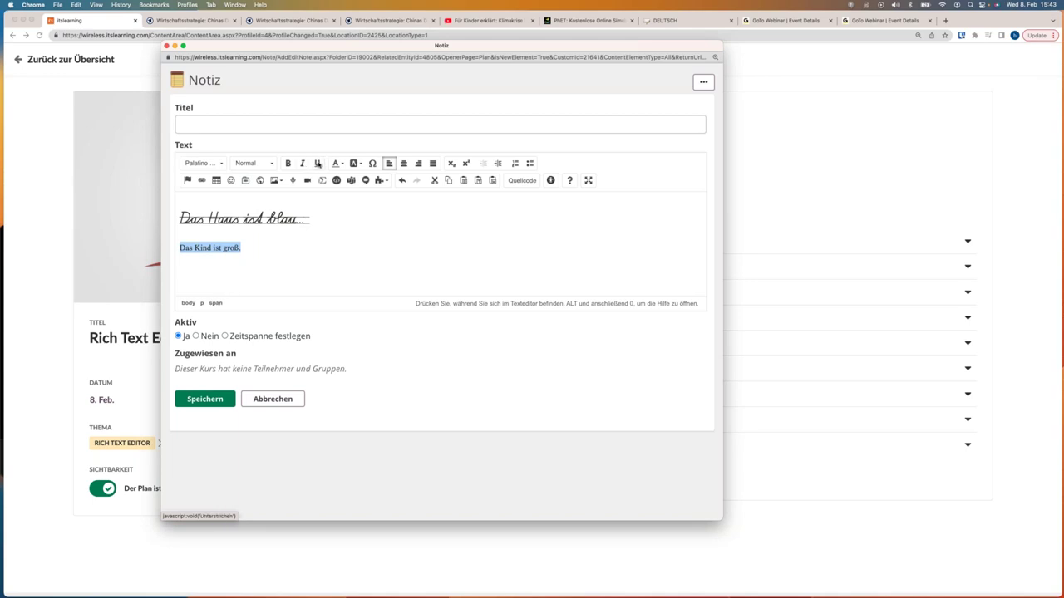
Color the text "Das Kind ist groß." orange and give the word "groß" a blue background
left_click(337, 163)
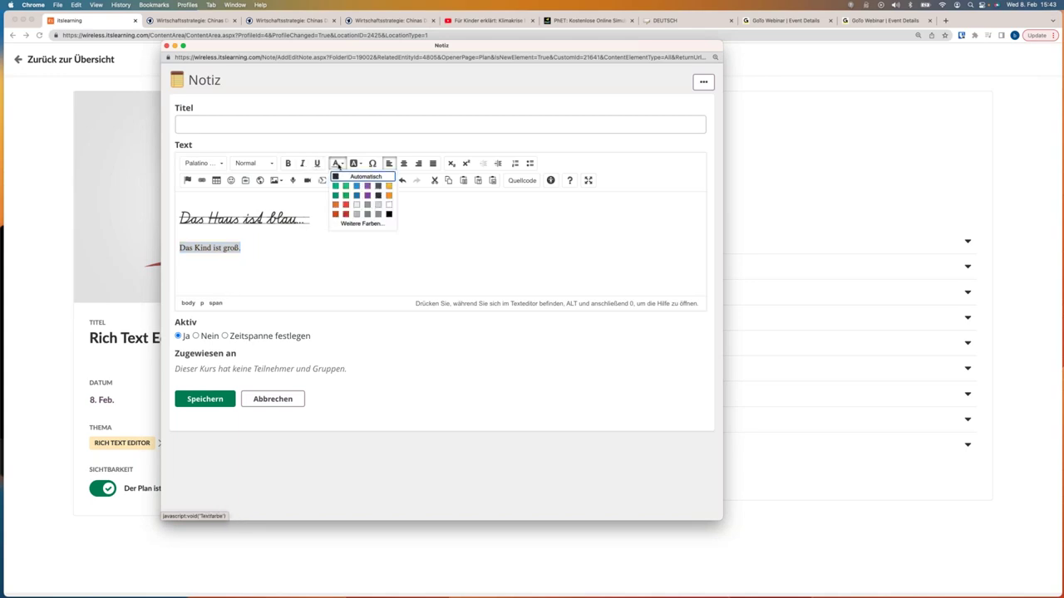
left_click(388, 185)
double_click(230, 247)
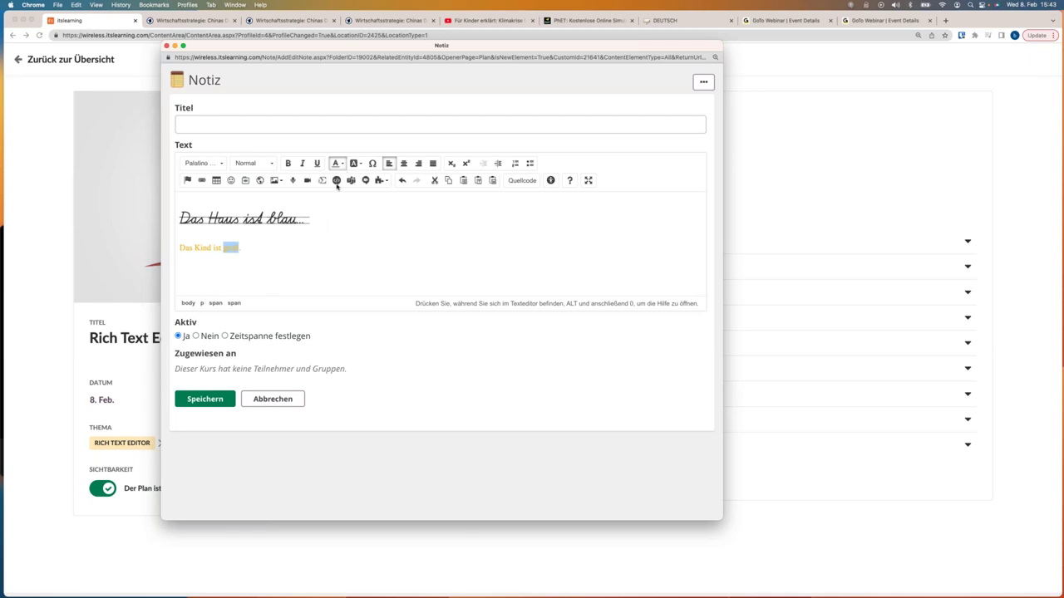
left_click(355, 164)
left_click(367, 186)
Center both lines of the note and right-align the line "Das Kind ist groß."
left_click_drag(291, 244, 133, 193)
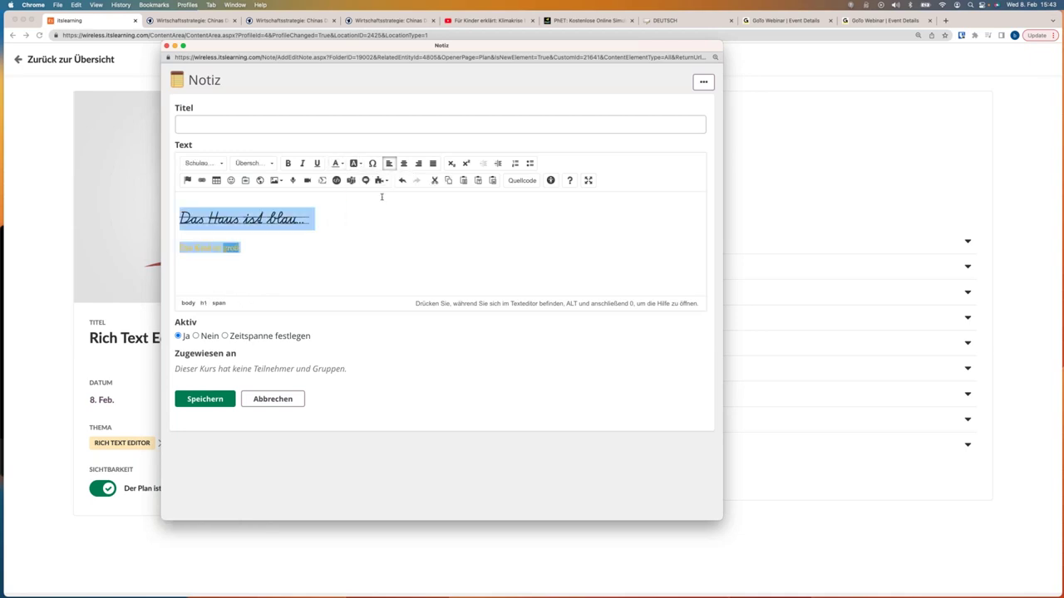
left_click(405, 165)
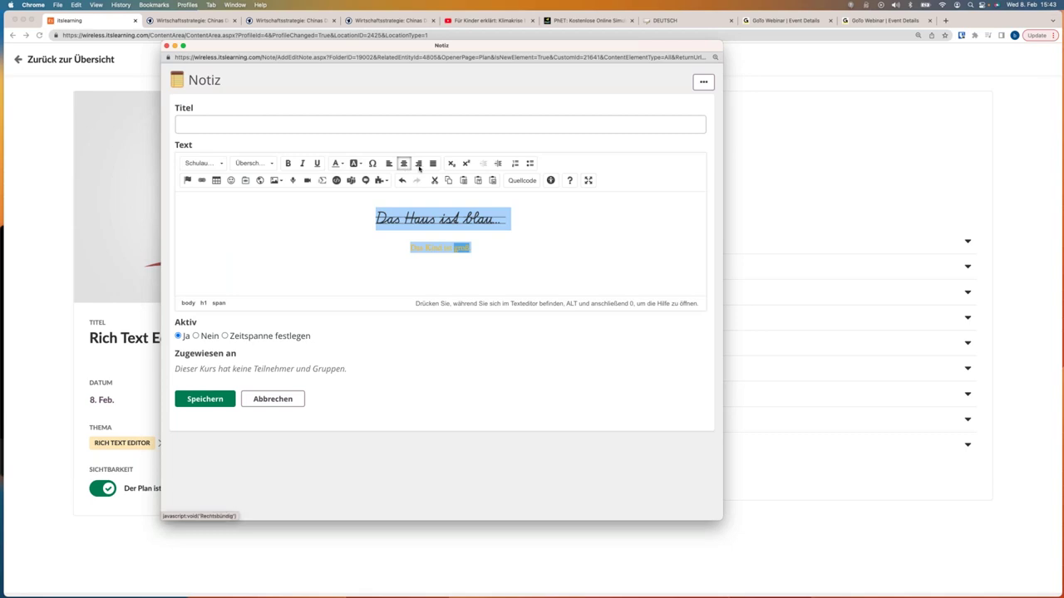
left_click(379, 250)
triple_click(383, 249)
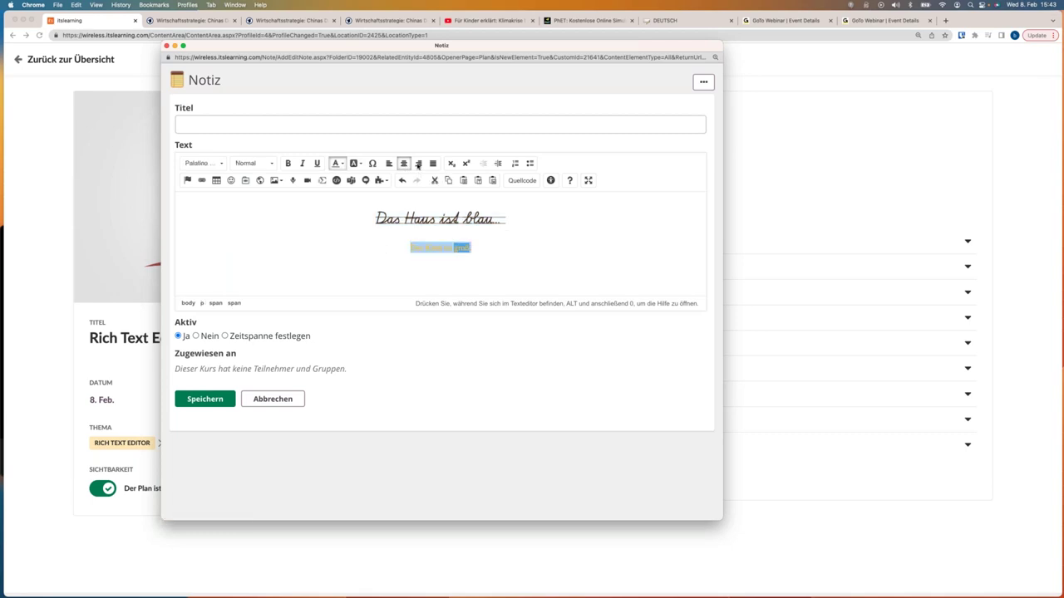
left_click(418, 163)
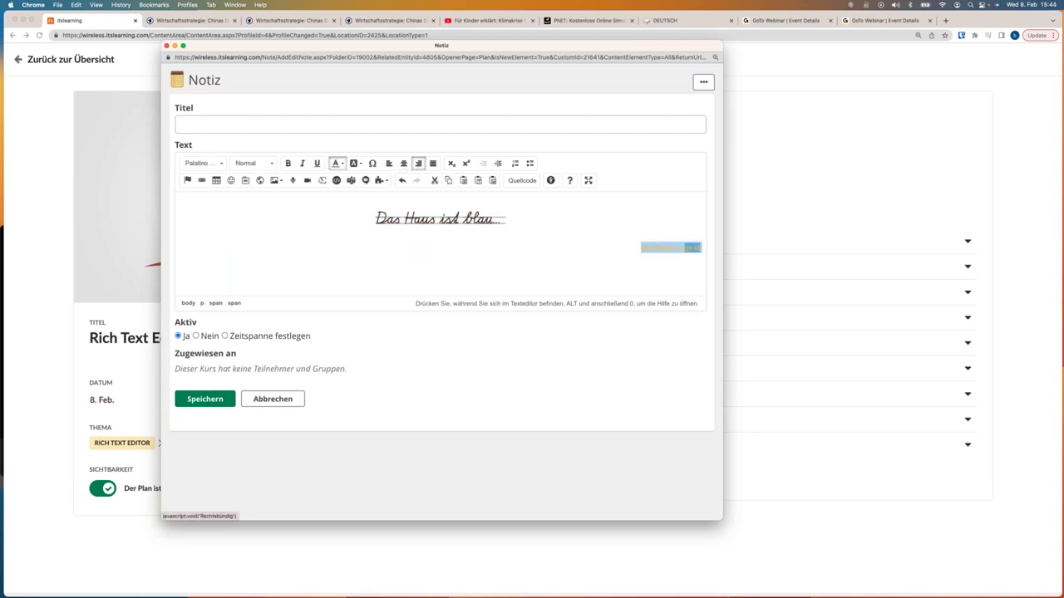
left_click(429, 271)
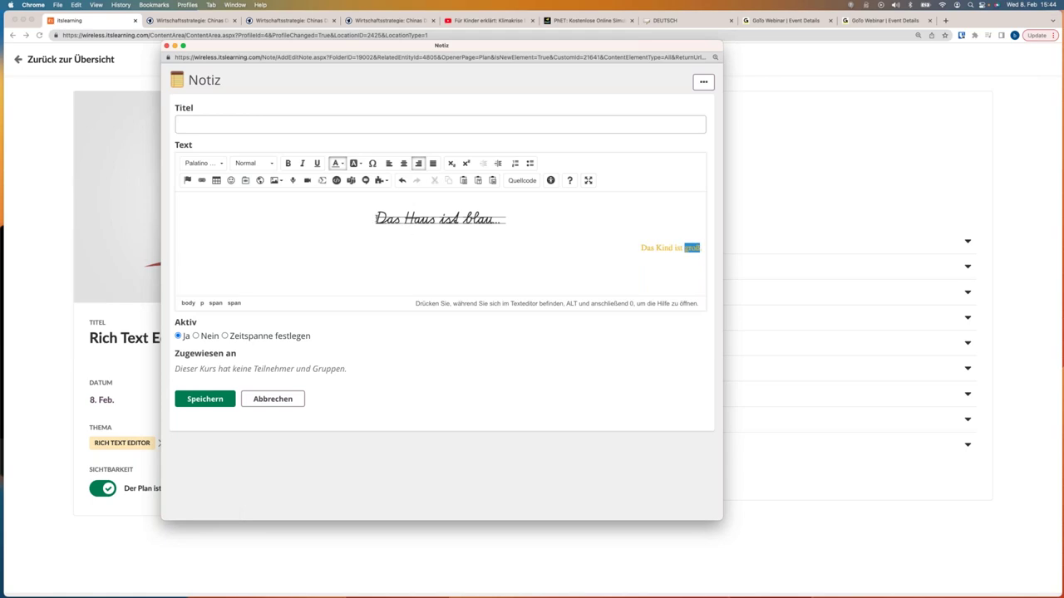
Left-align both lines and turn them into a numbered list, trying a bulleted list in between
left_click_drag(372, 217, 702, 250)
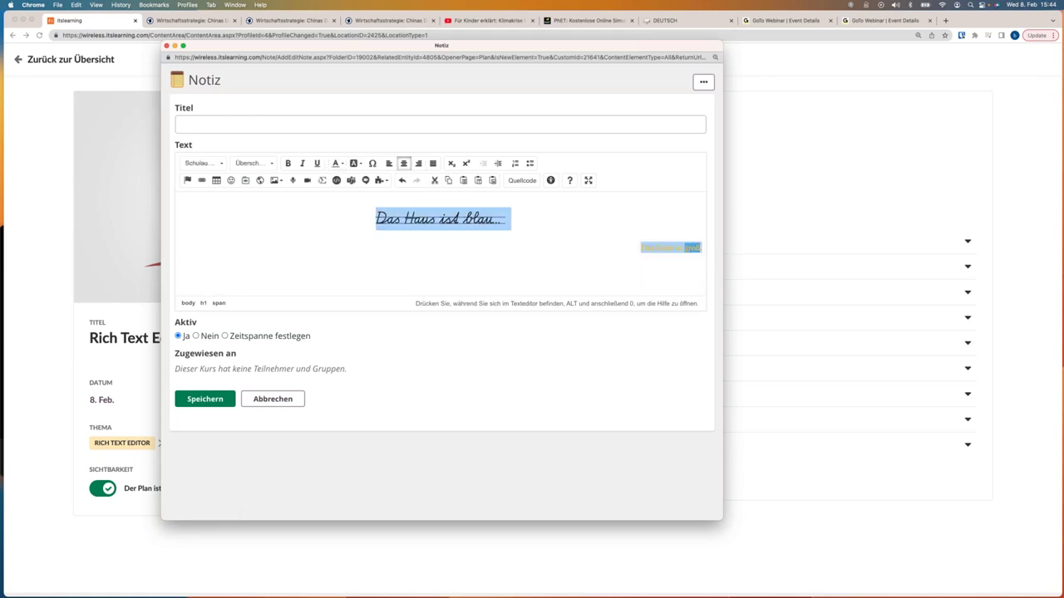
left_click(389, 163)
left_click(515, 163)
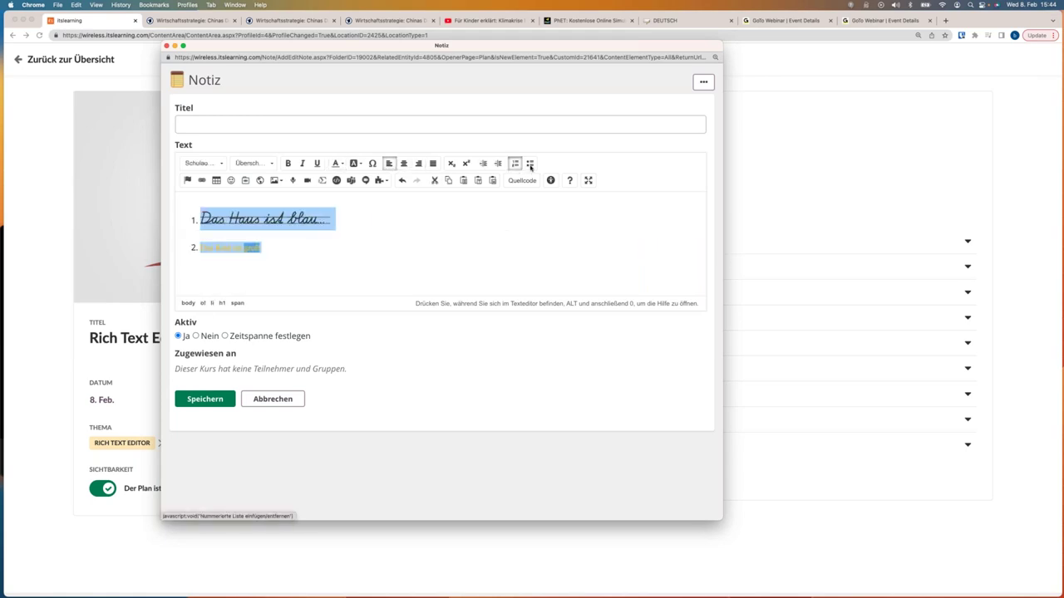
left_click(529, 164)
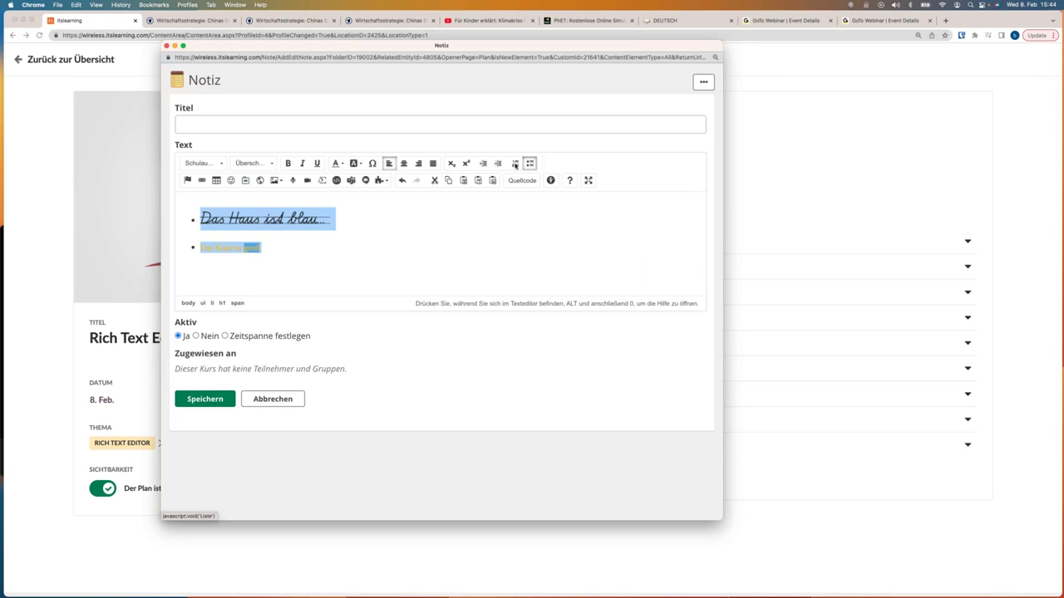
left_click(515, 164)
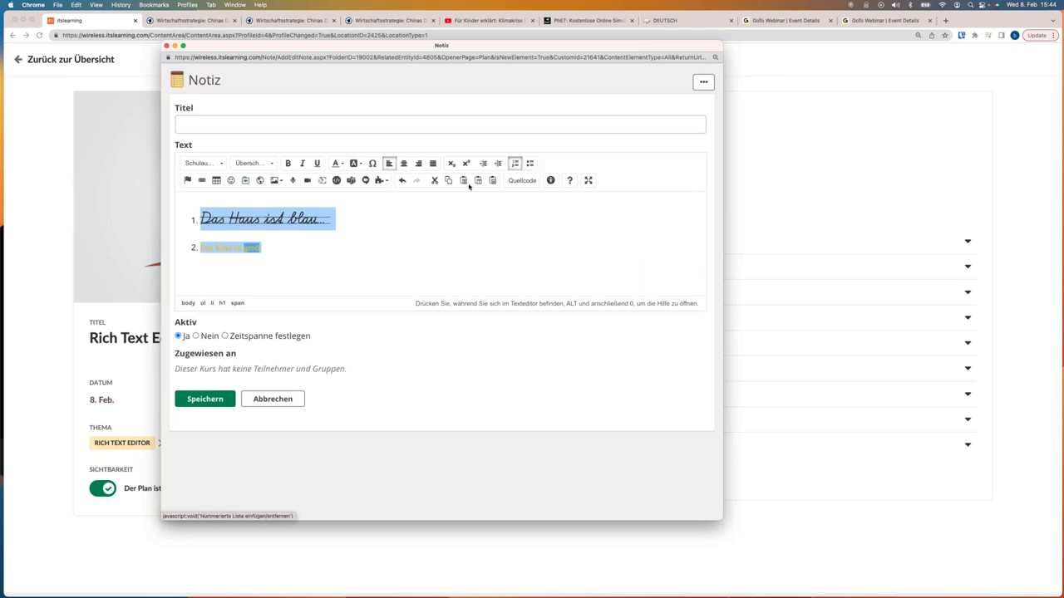
left_click(358, 244)
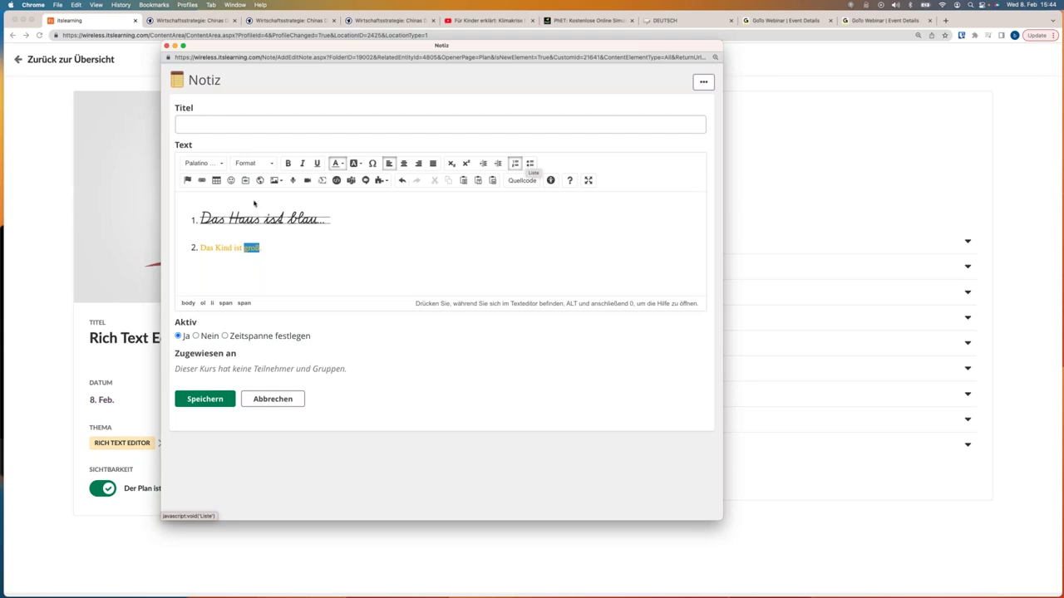
Set the line "Das Haus ist blau..." in the VA unliniert font, trying Lateinische Ausgangsschrift and Schulausgangsschrift first
triple_click(329, 218)
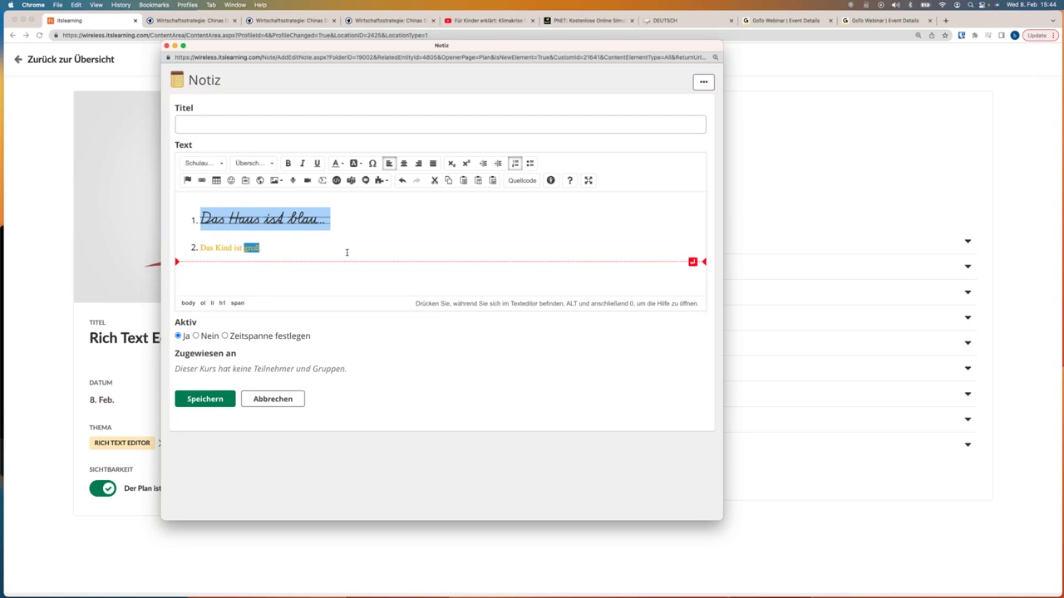
left_click(203, 163)
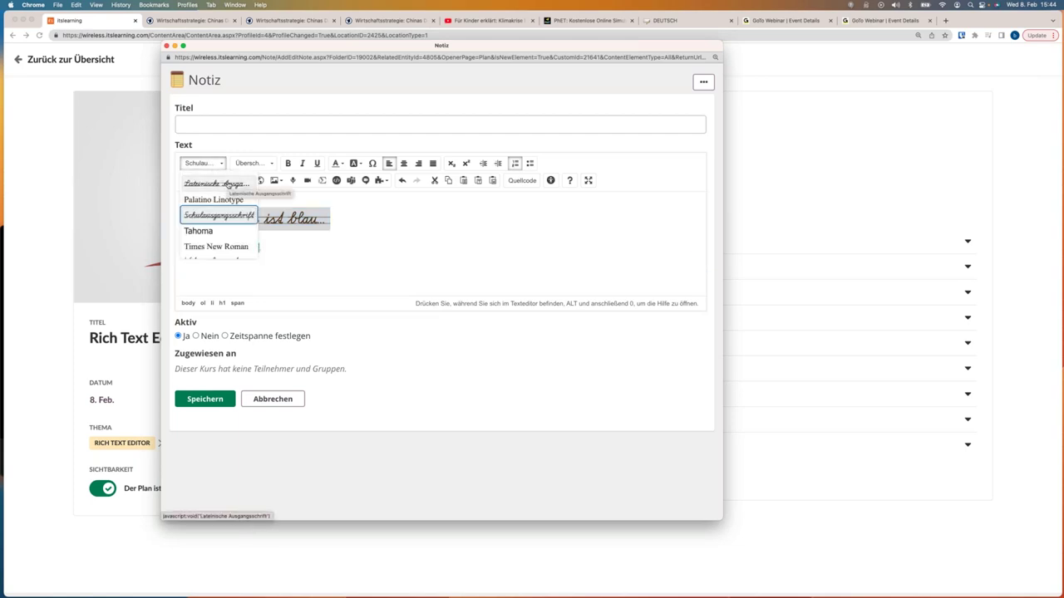
left_click(227, 184)
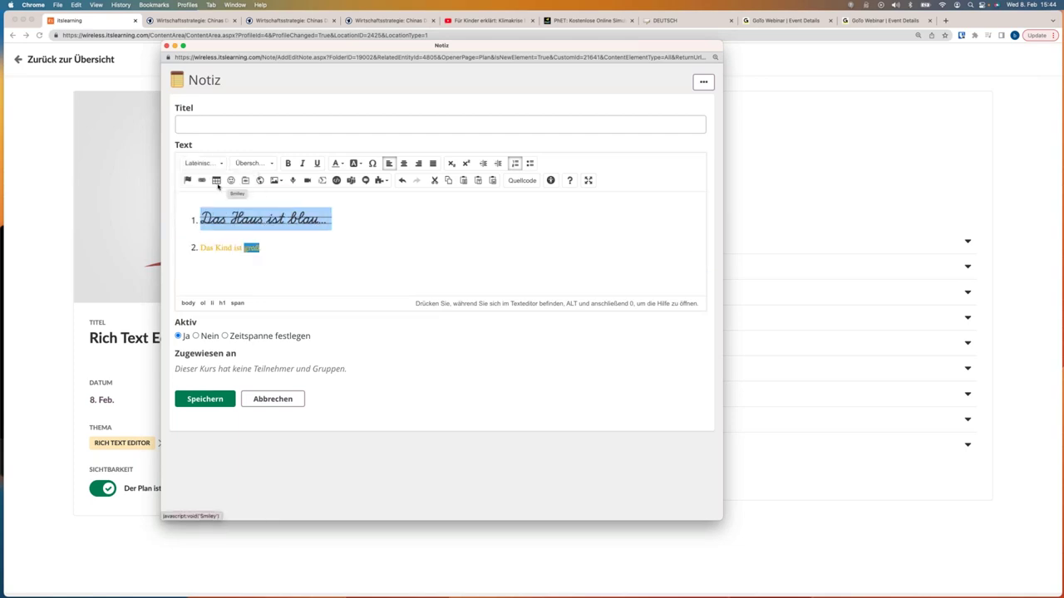
left_click(213, 165)
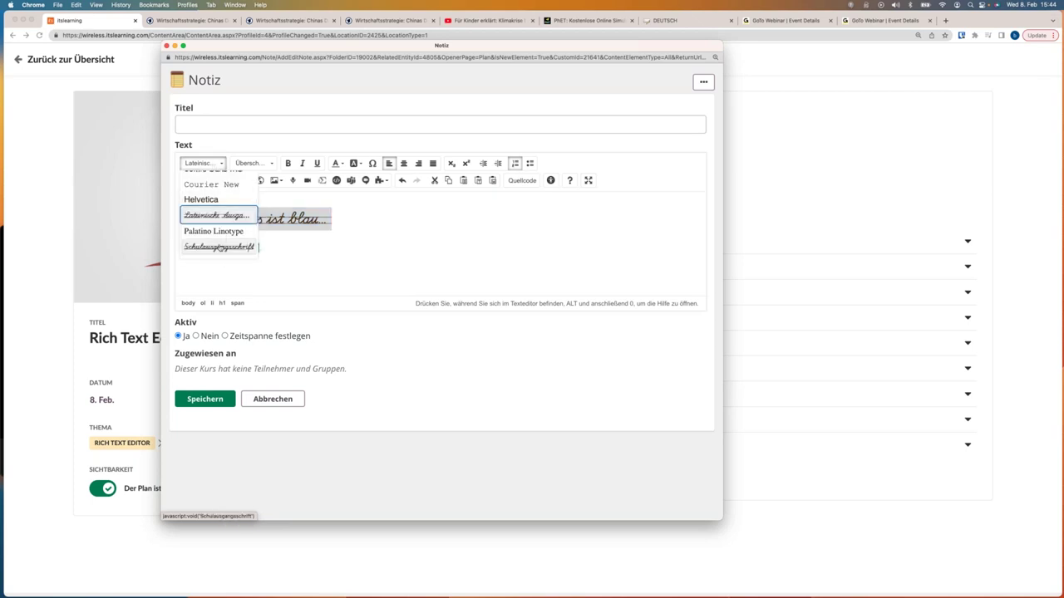
left_click(218, 247)
left_click(220, 165)
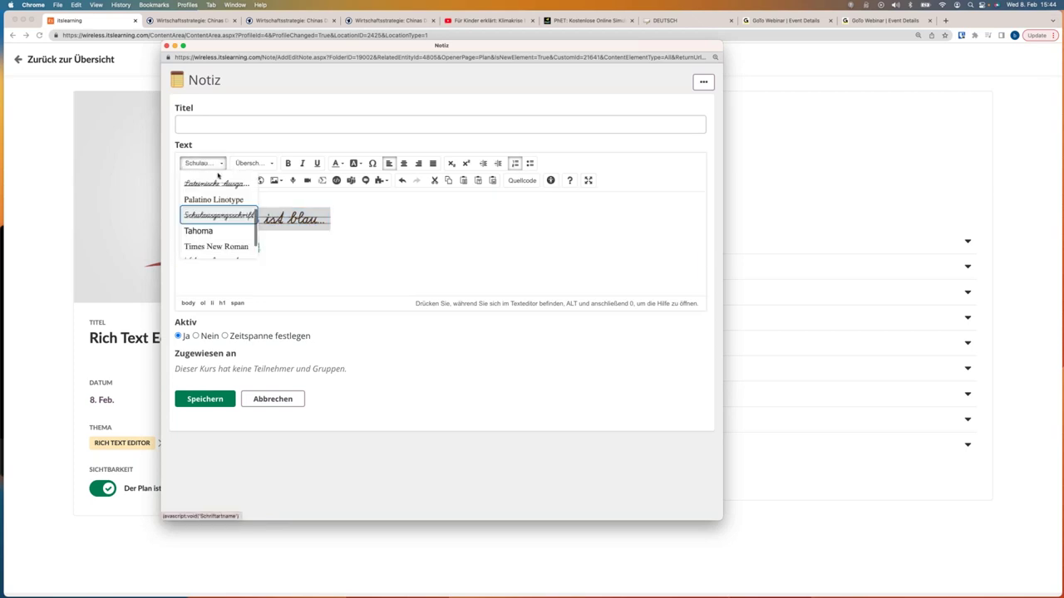
scroll(219, 216, "down", 1)
left_click(212, 236)
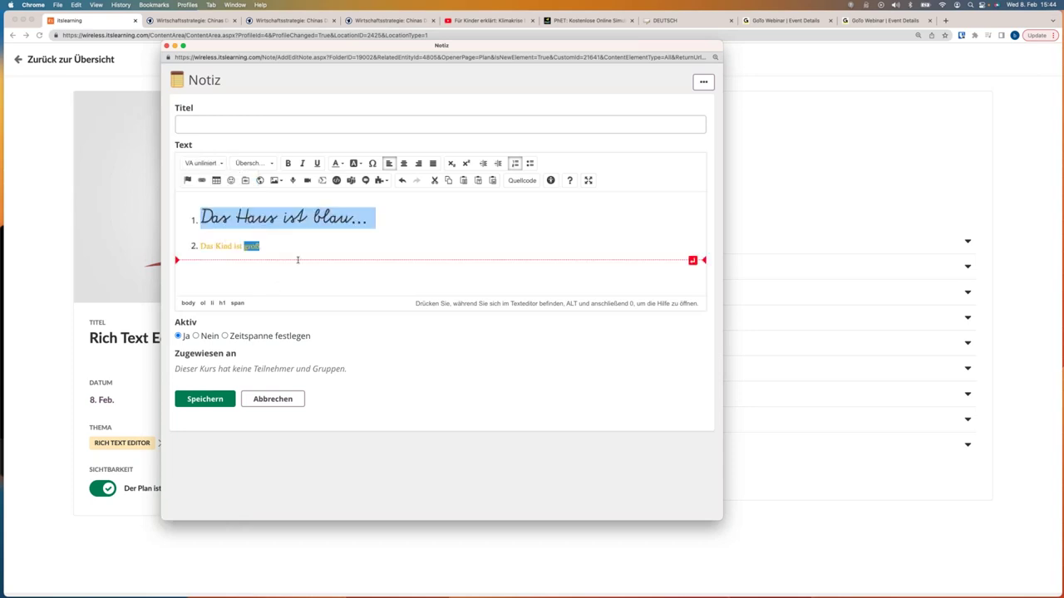
left_click(288, 251)
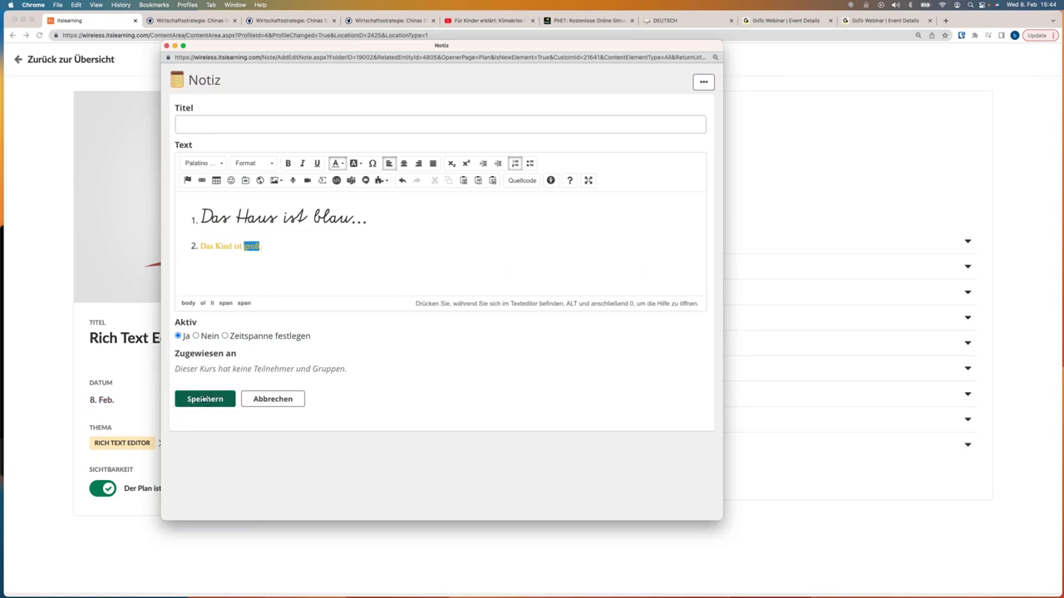
Title the note "Demo" and save it to the plan
left_click(209, 123)
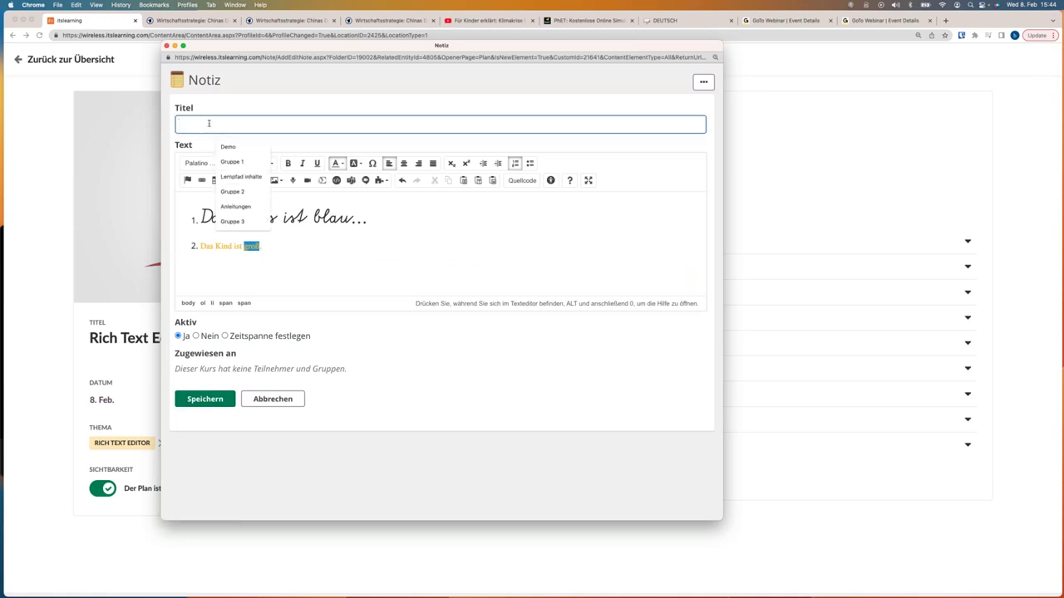
key("Down")
key("Return")
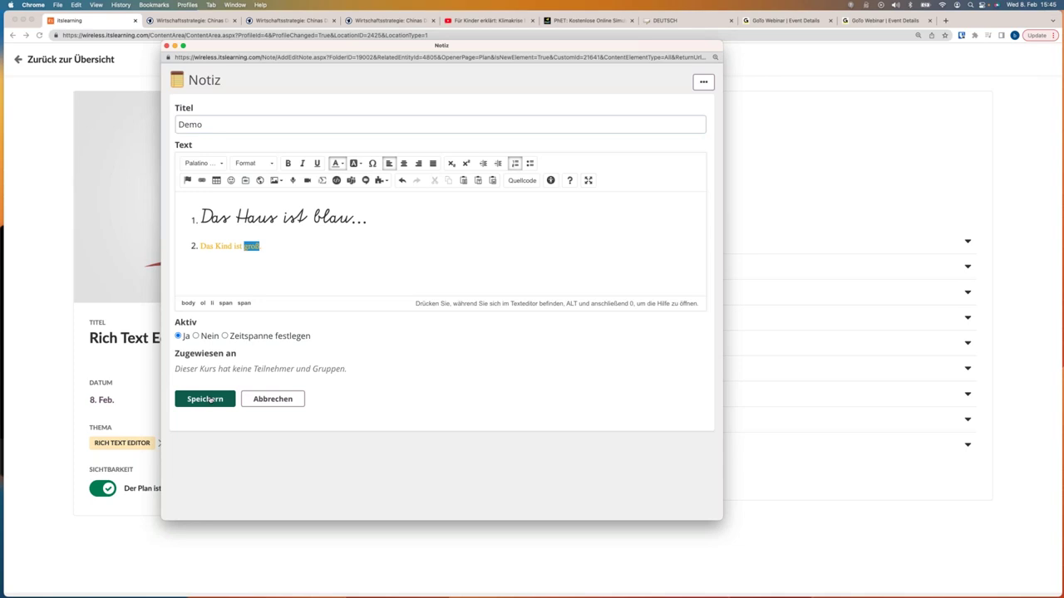
left_click(206, 399)
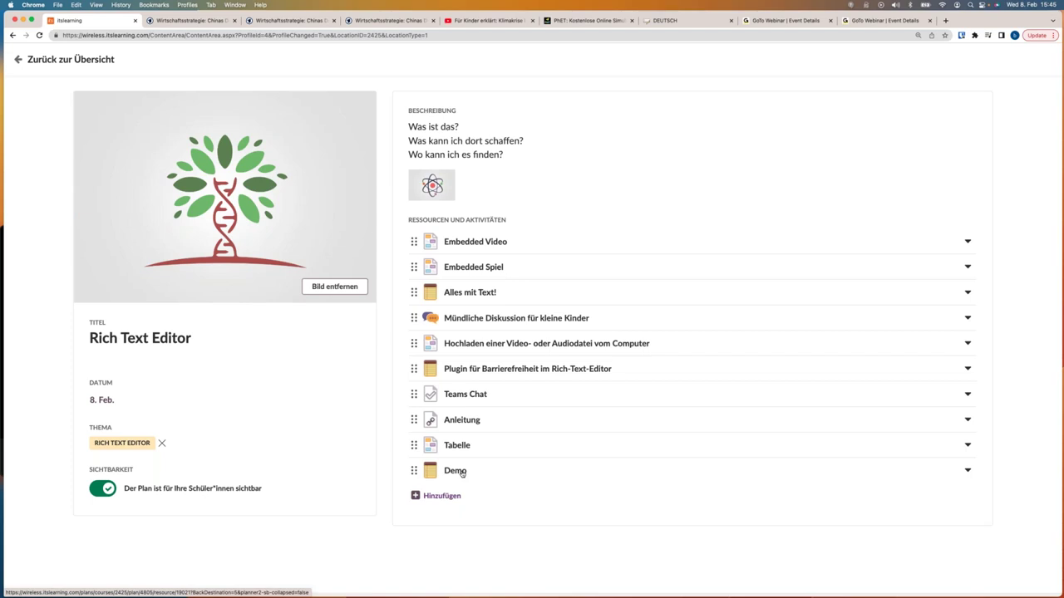
Add a new page to the plan's resources and enlarge its pop-up window
left_click(442, 497)
scroll(447, 499, "down", 2)
mouse_move(457, 561)
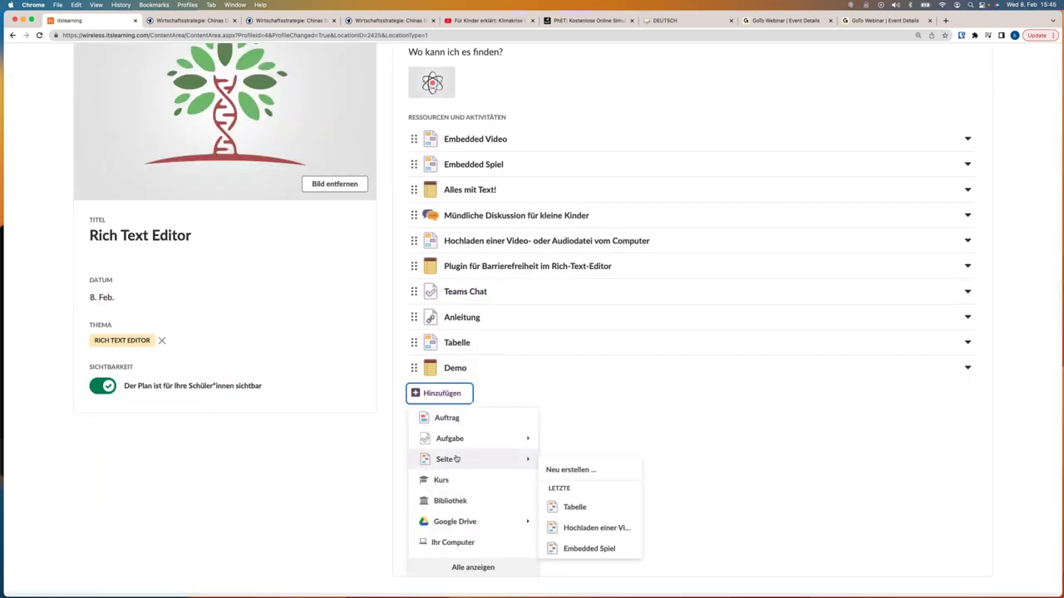
left_click(583, 470)
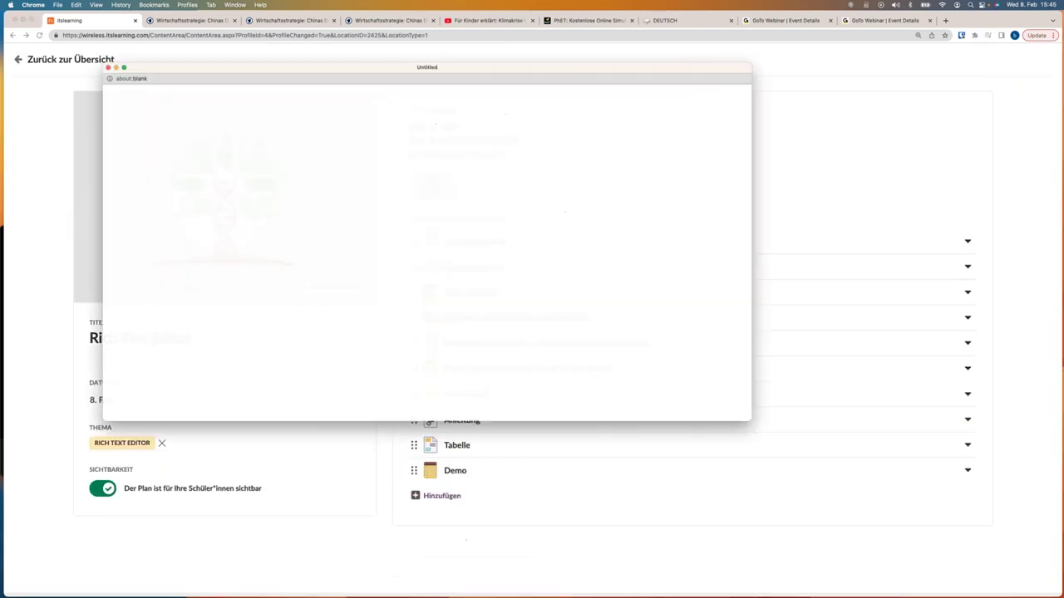
left_click_drag(486, 55, 484, 31)
left_click_drag(762, 383, 831, 465)
Rename the new page as "Demo Seite"
left_click(226, 70)
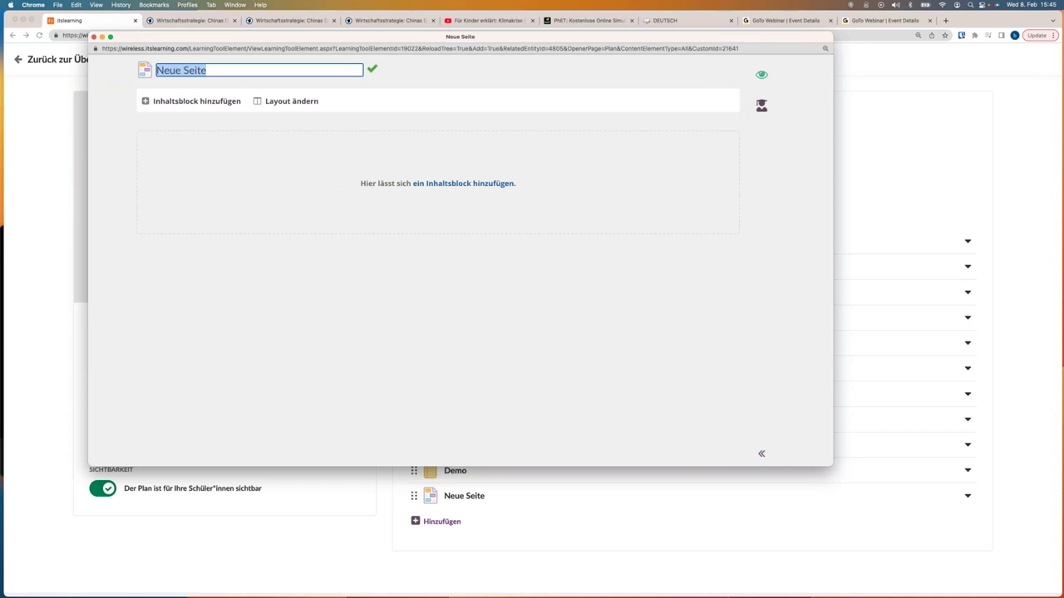
type("Demo SEite")
key("BackSpace")
key("BackSpace")
key("BackSpace")
key("BackSpace")
type("eite")
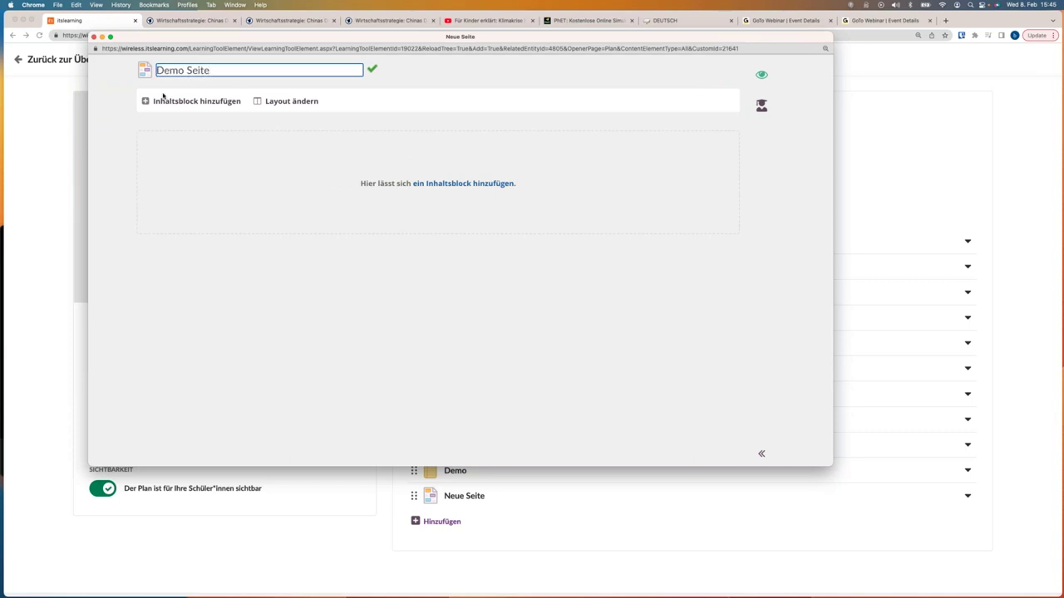
key("Return")
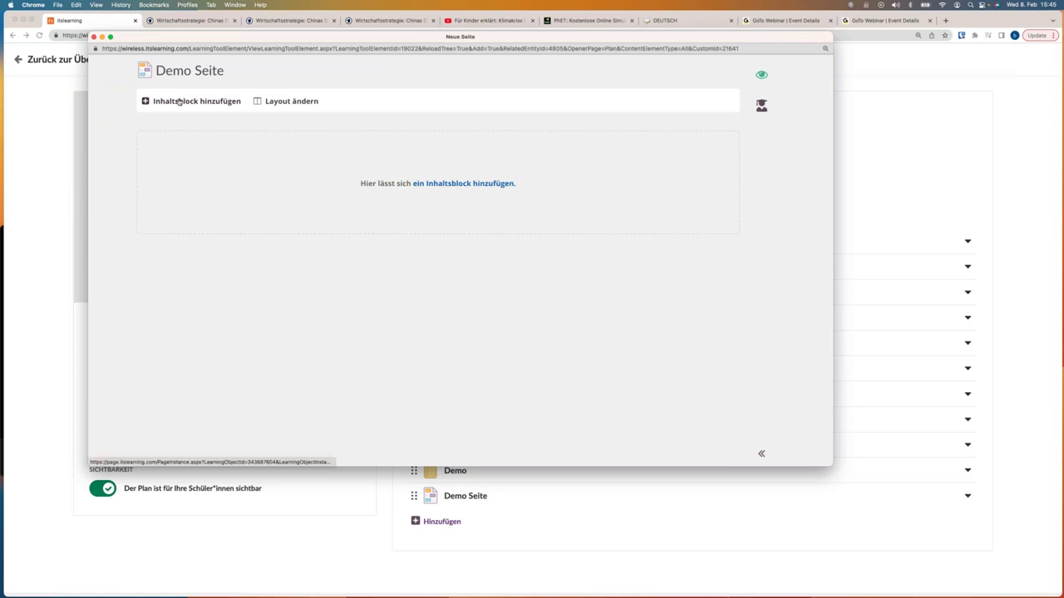
Add a Rich Content block to the page and place the cursor in its empty text area
left_click(179, 101)
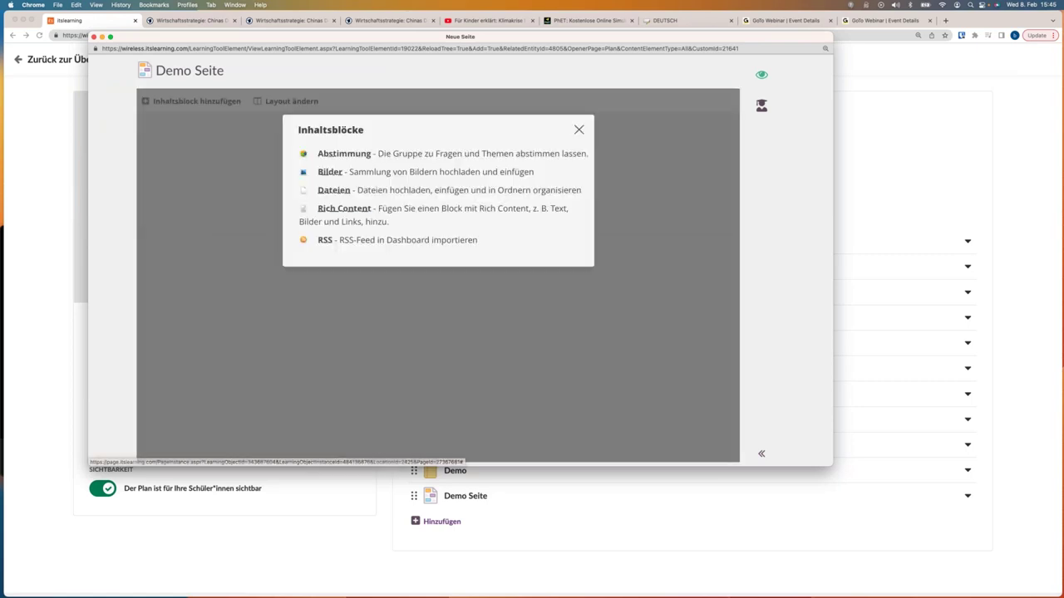
left_click(356, 210)
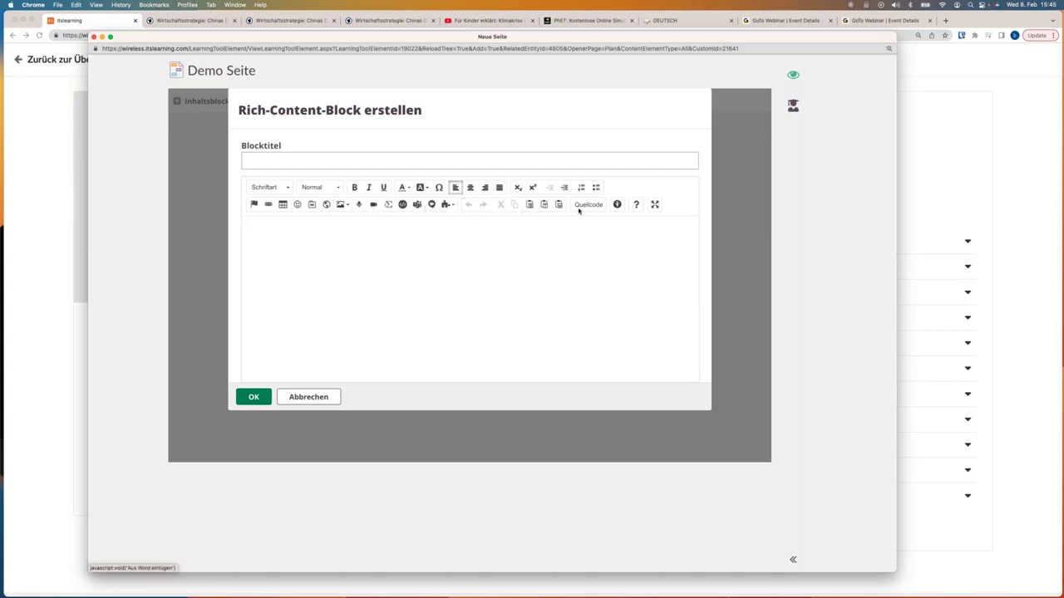
left_click(454, 264)
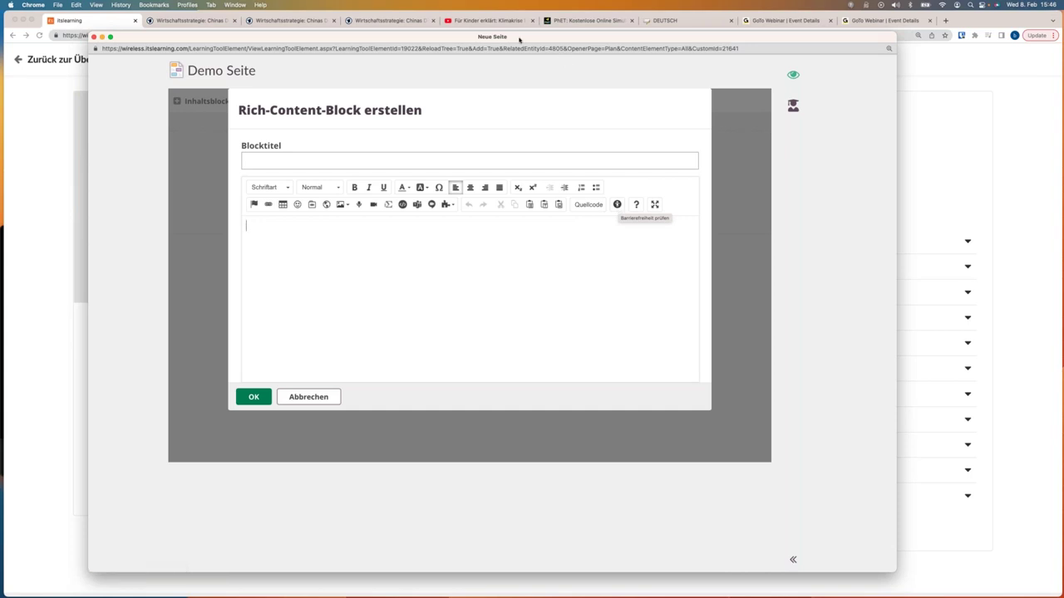
Copy the tagesschau article text from the heading "Chinas Doppelspiel im Welthandel" through the first paragraph ending in "sagt er."
left_click_drag(533, 39, 723, 48)
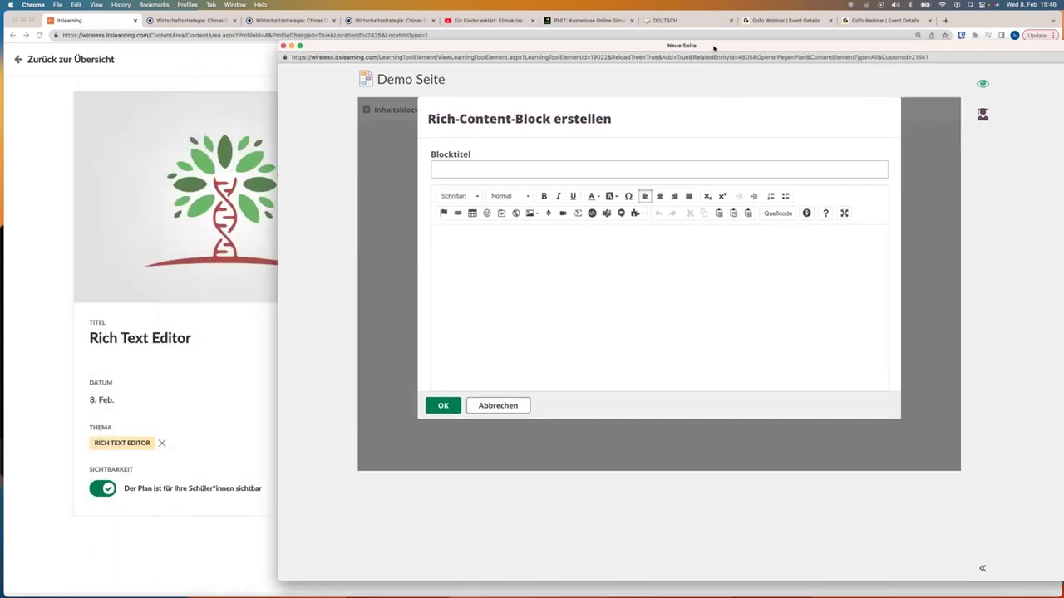
left_click(200, 21)
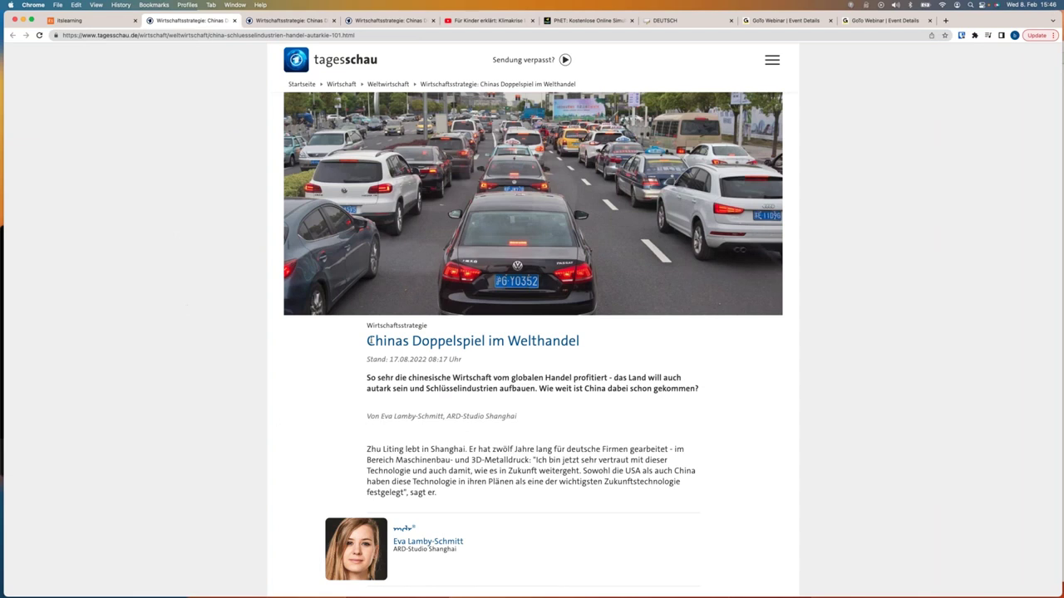
left_click_drag(367, 341, 490, 378)
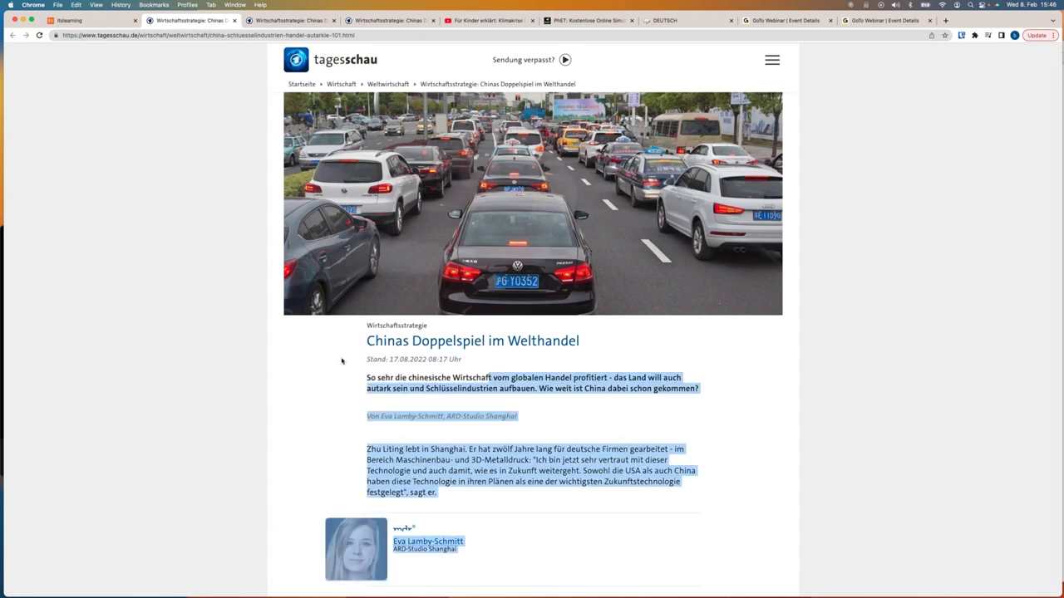
left_click(367, 339)
left_click_drag(367, 339, 436, 494)
key("super+c")
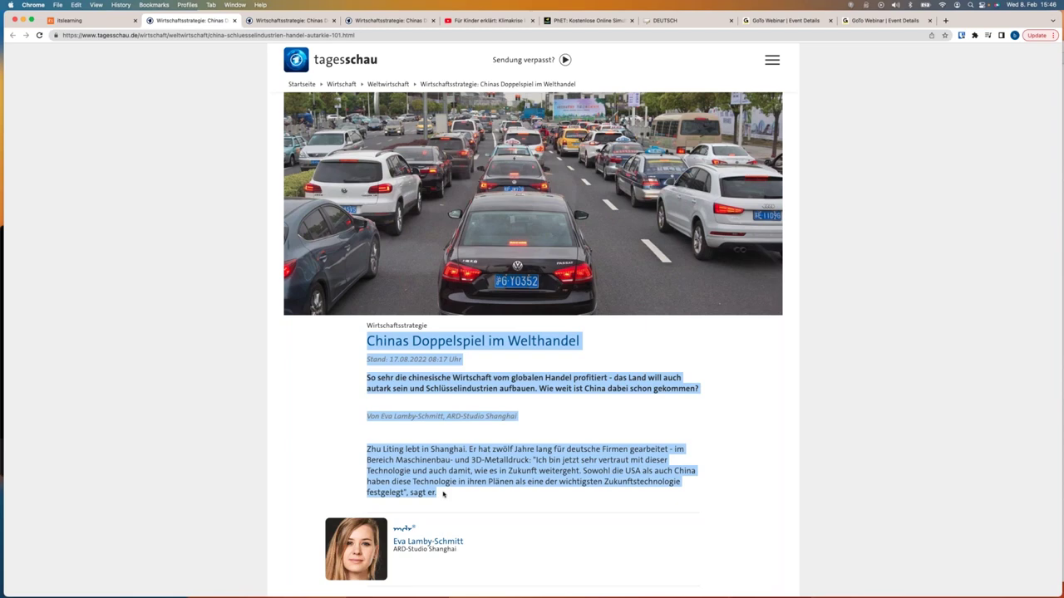
Return to the page window, paste the article with its formatting into the Rich Content block and save the block
key("super+grave")
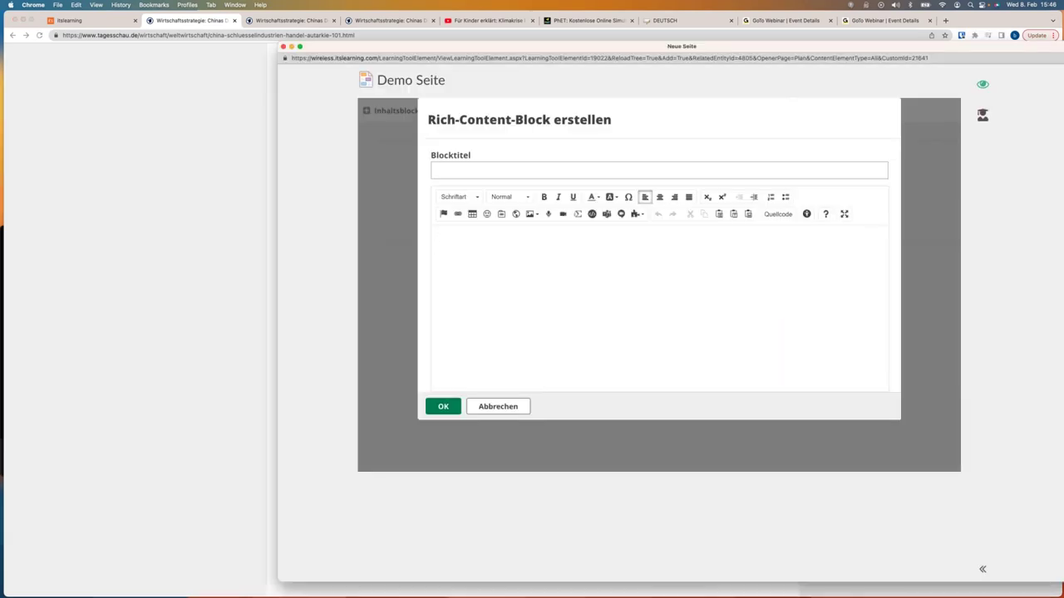
left_click_drag(729, 49, 620, 20)
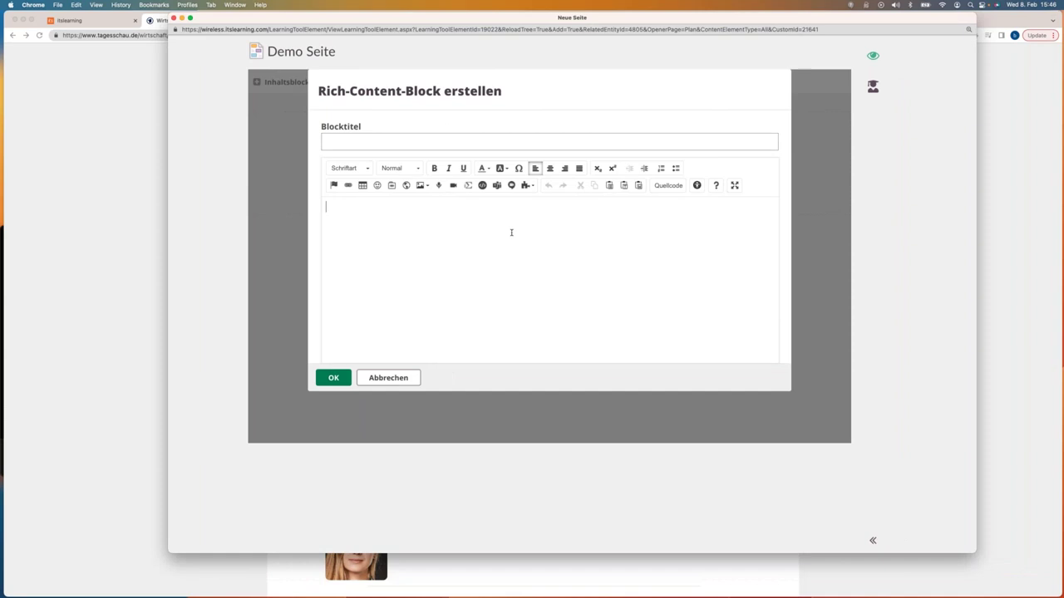
key("super+v")
scroll(596, 306, "up", 2)
scroll(595, 306, "up", 5)
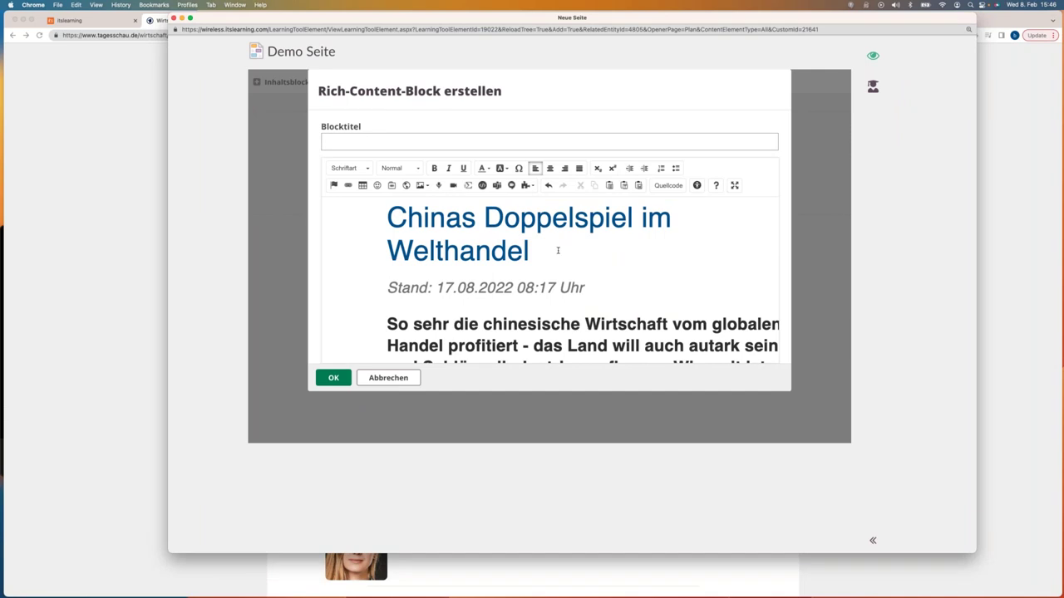
left_click(333, 377)
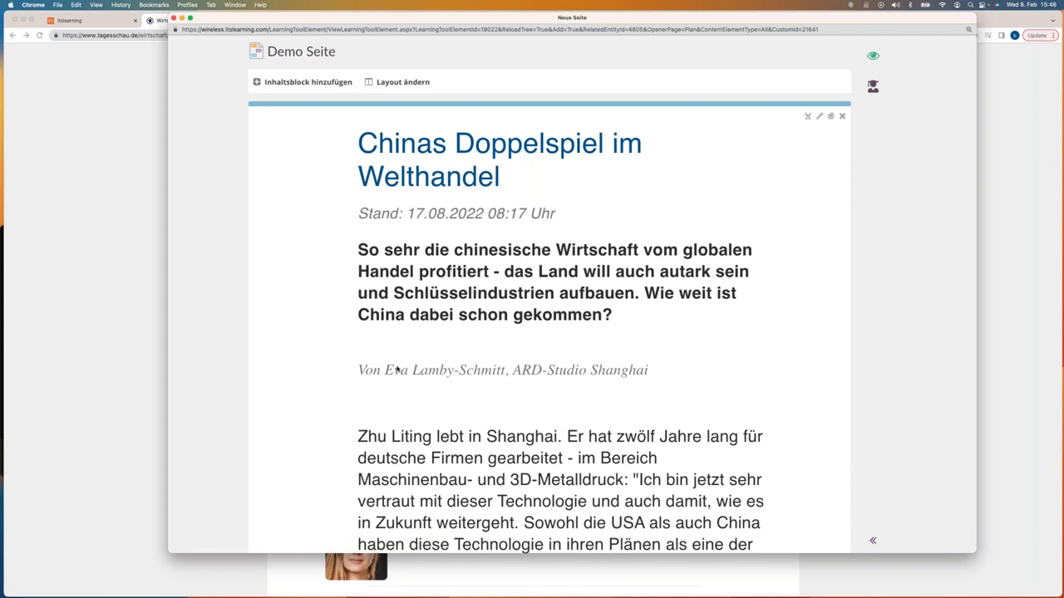
Reopen the Rich Content block for editing and run the accessibility check on the pasted article
left_click(819, 119)
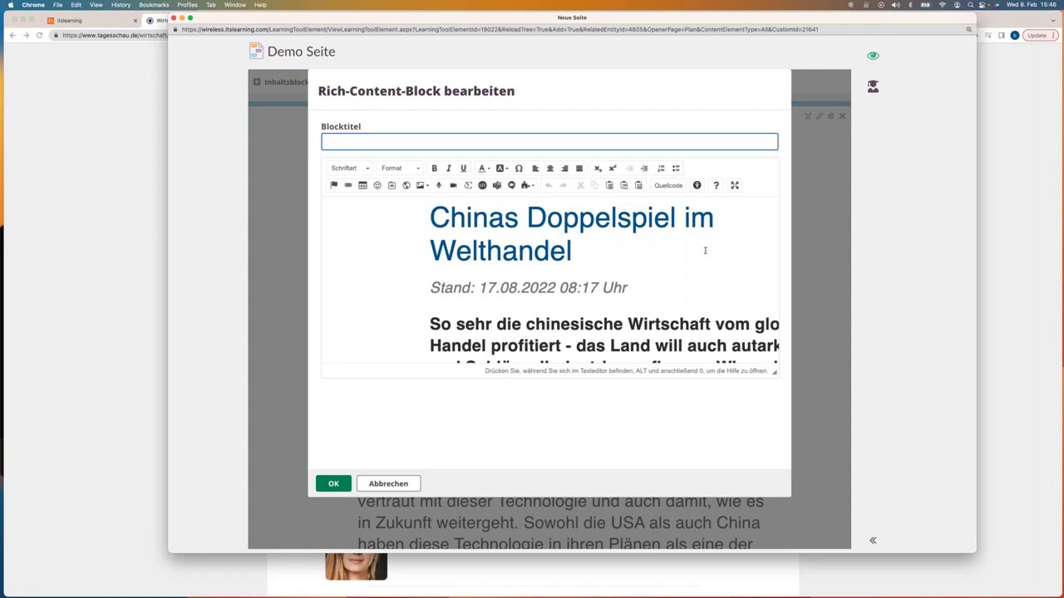
left_click(698, 187)
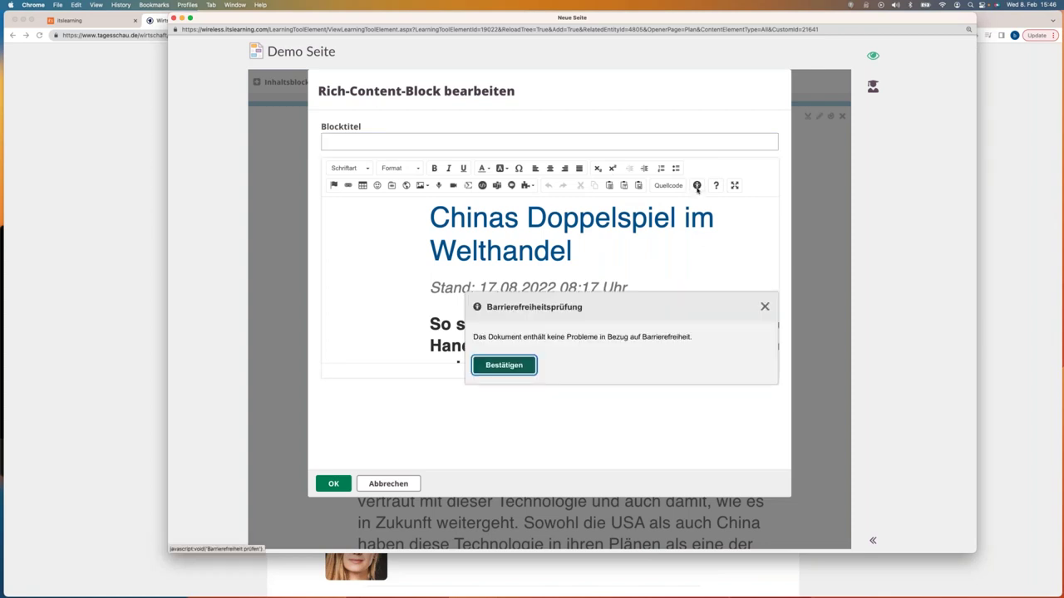
left_click_drag(695, 337, 503, 338)
left_click(595, 373)
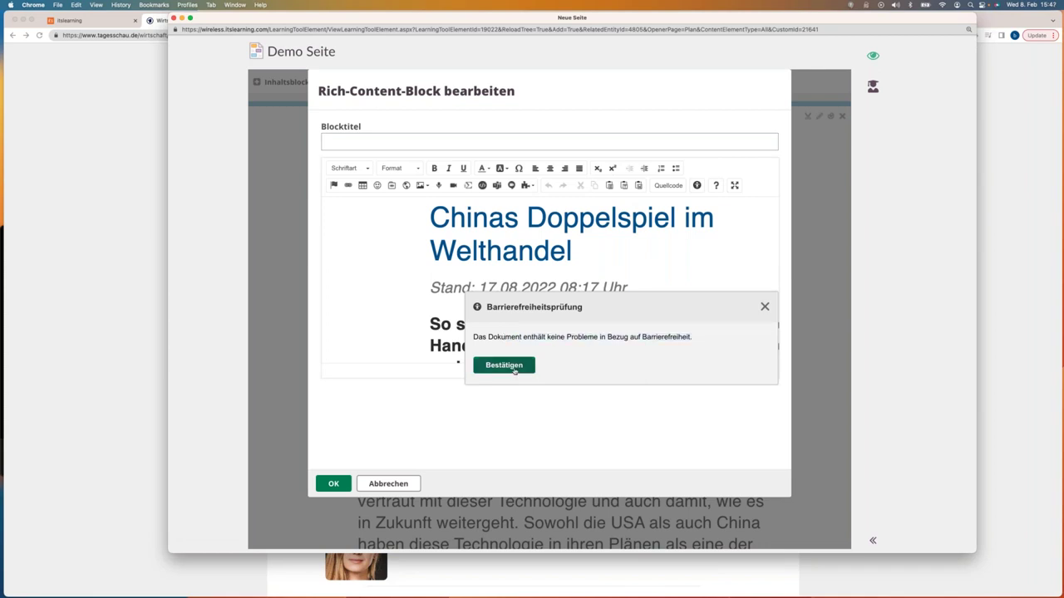
left_click(514, 371)
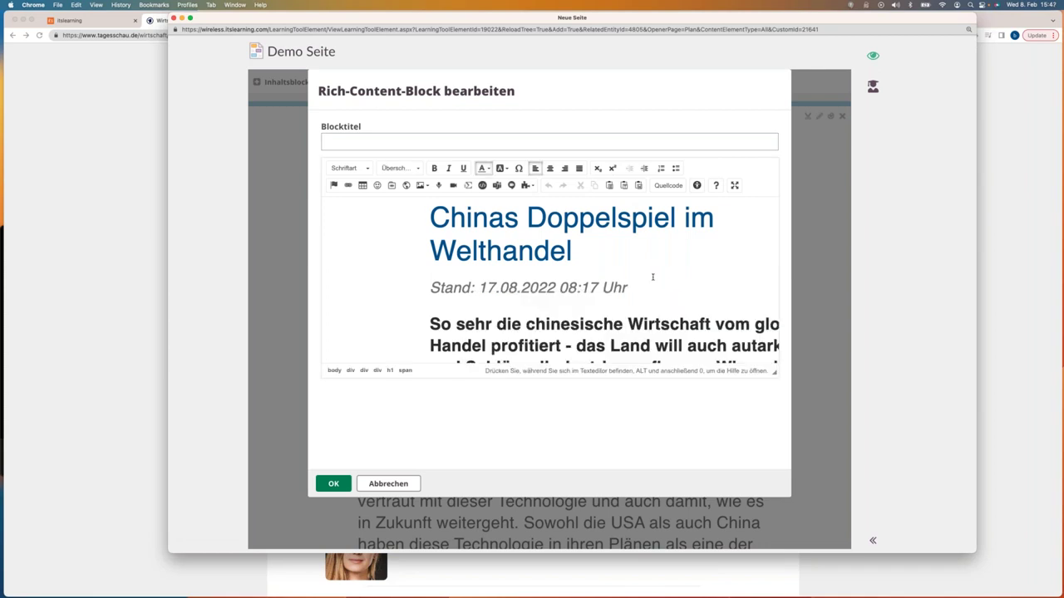
Replace the block's entire formatted content with the copied article pasted as plain text
key("super+a")
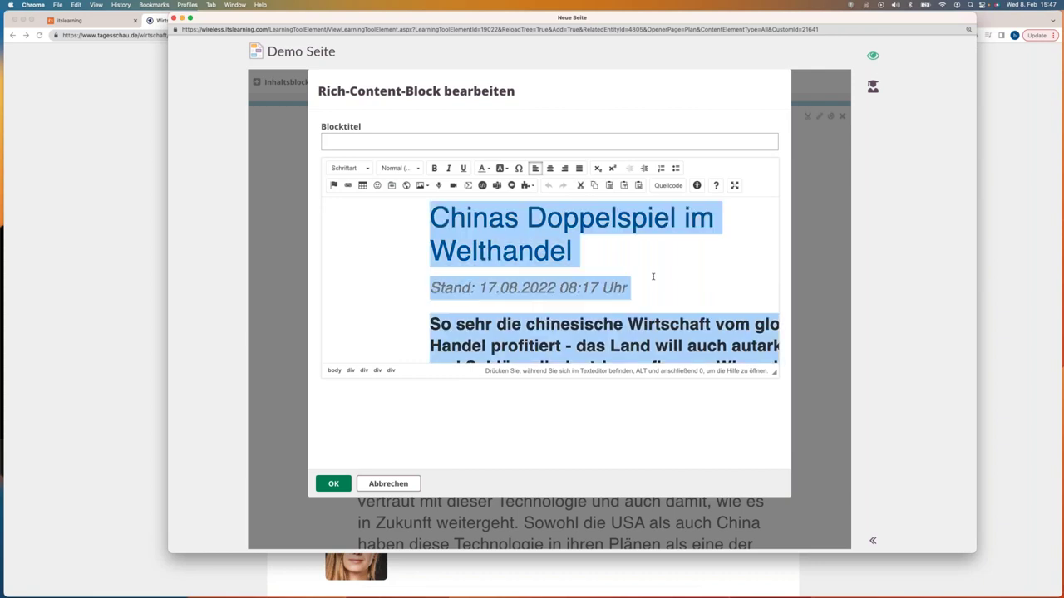
key("BackSpace")
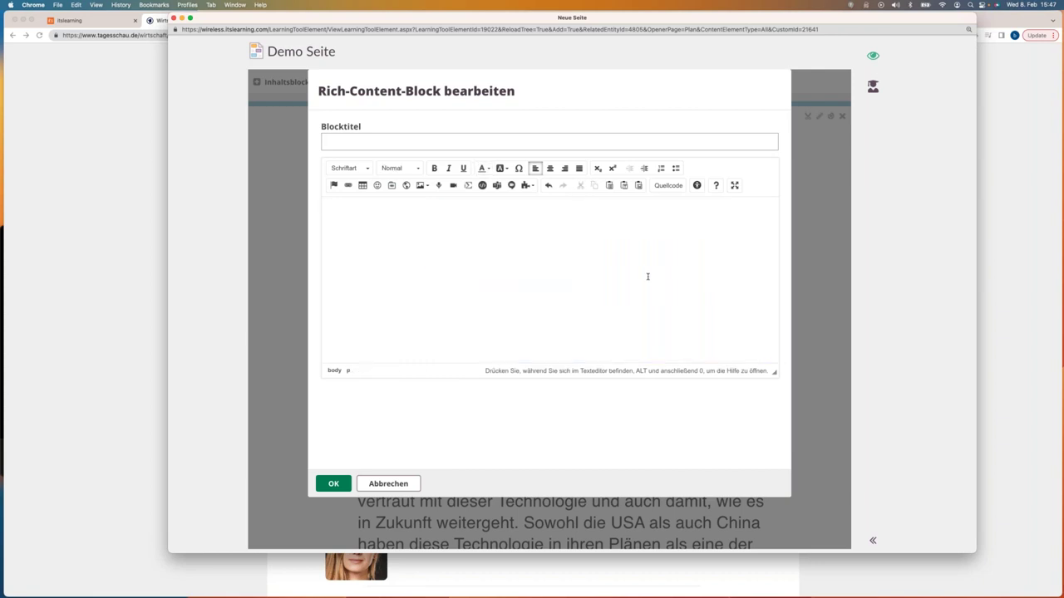
left_click(623, 186)
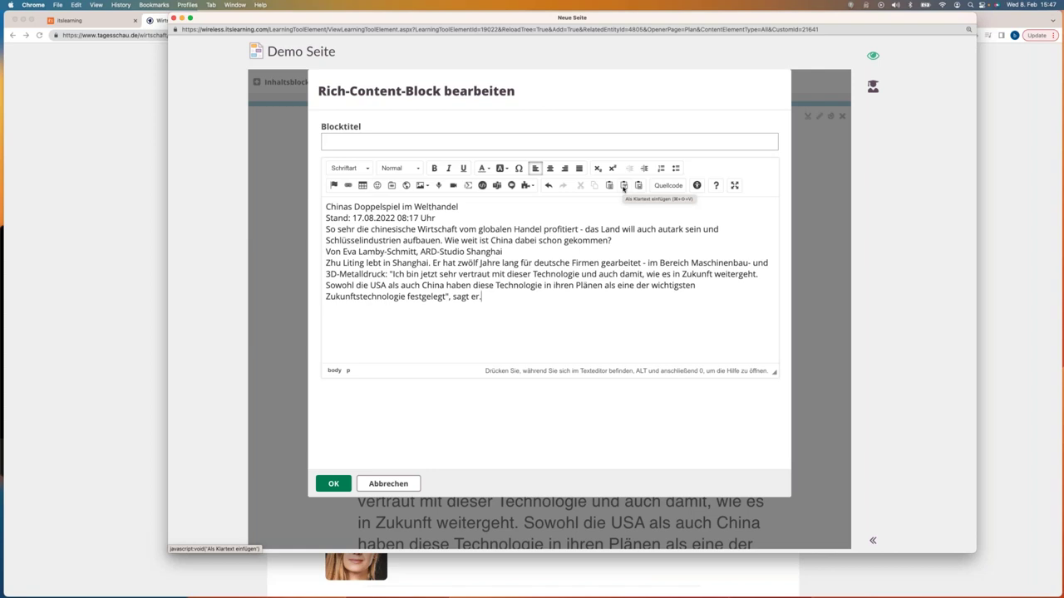
Italicize the line "Stand: 17.08.2022 08:17 Uhr", colour it grey, and save the block
left_click_drag(444, 220, 314, 216)
left_click(449, 168)
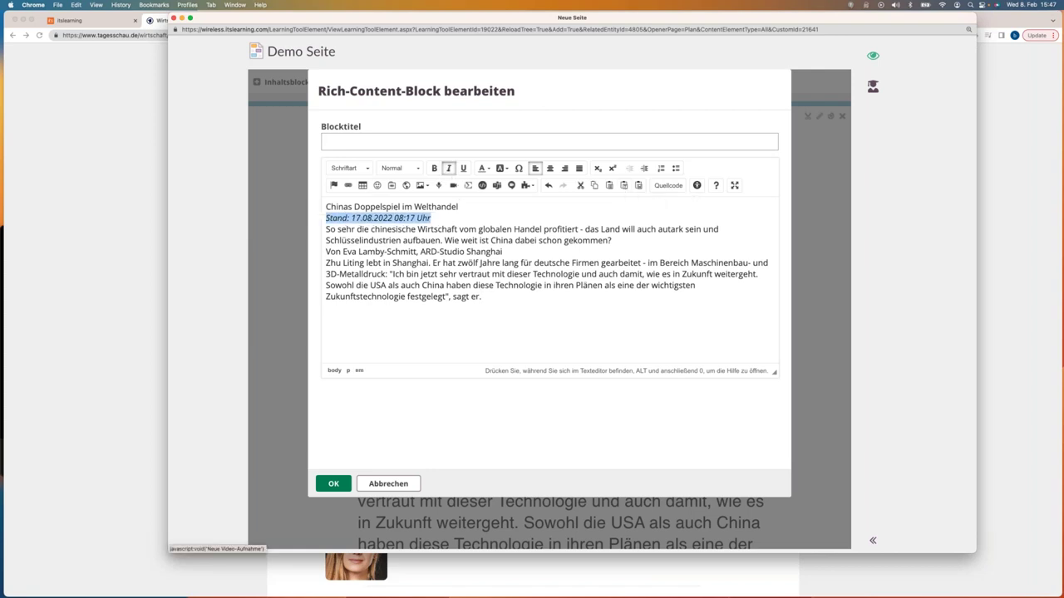
left_click(482, 168)
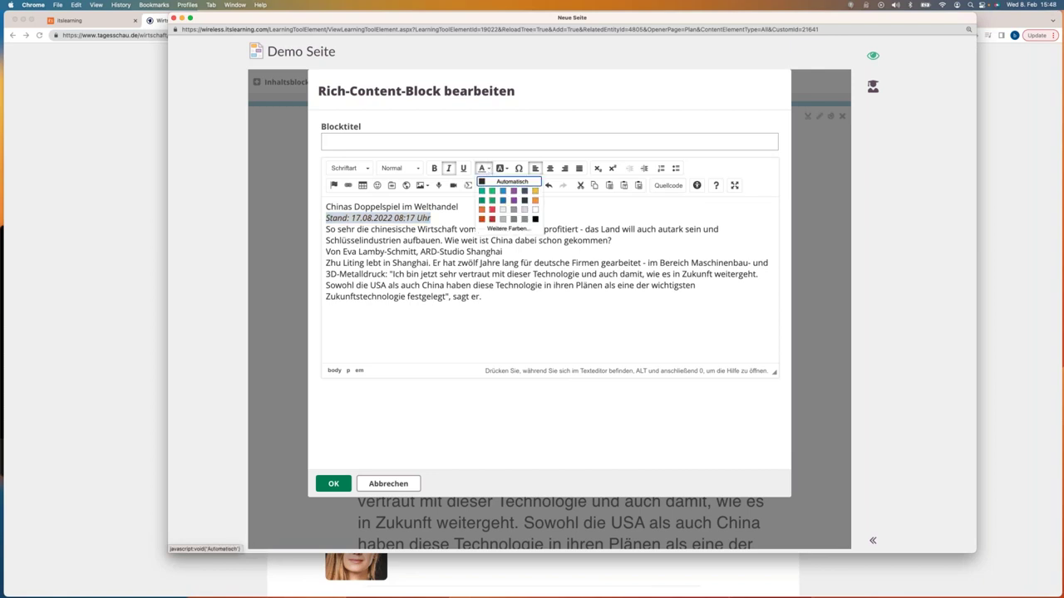
left_click(513, 209)
left_click(485, 326)
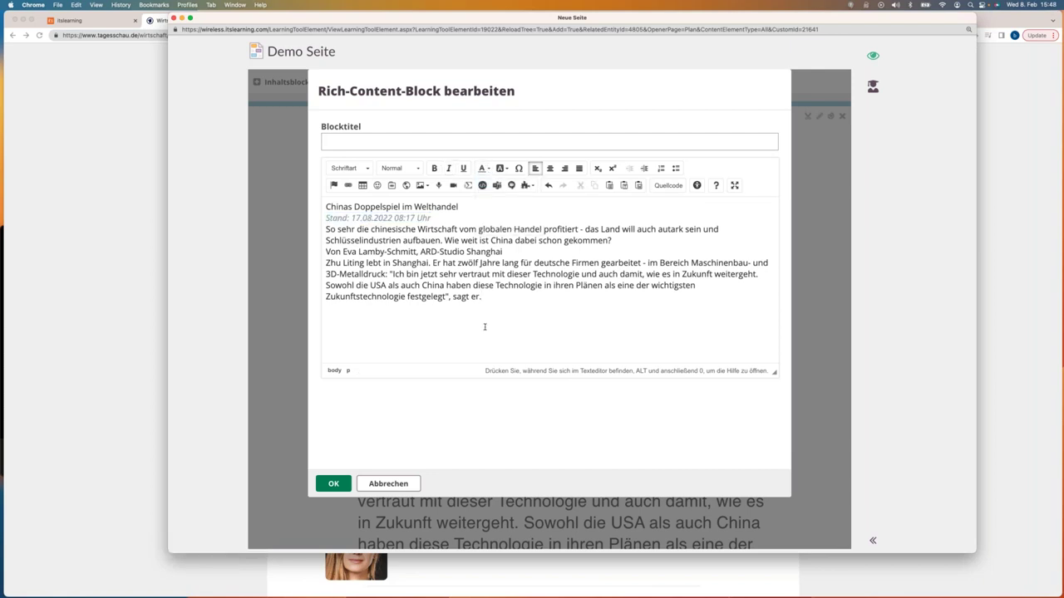
left_click(334, 483)
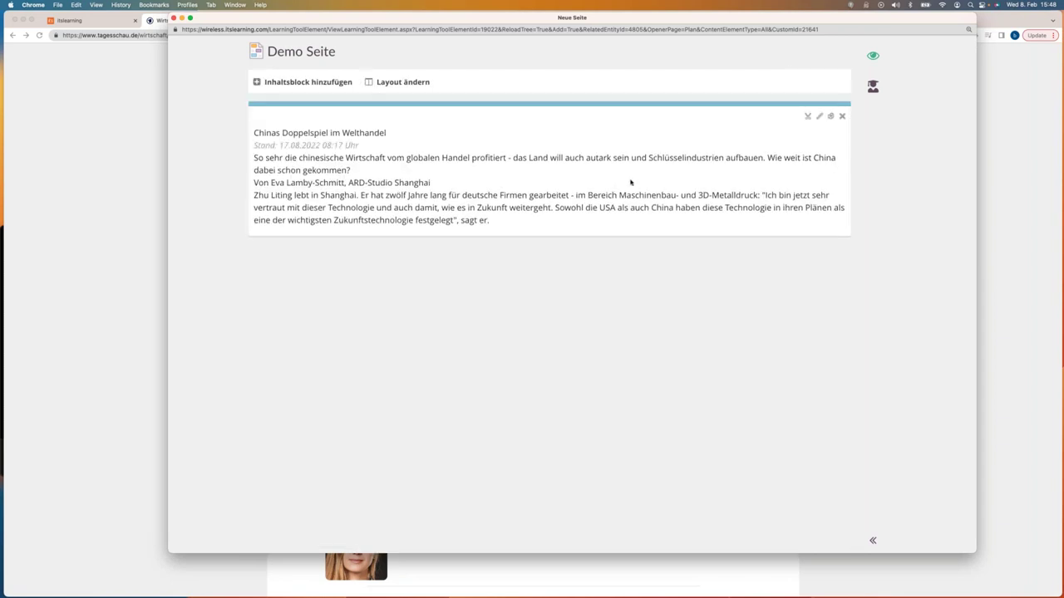
left_click(819, 116)
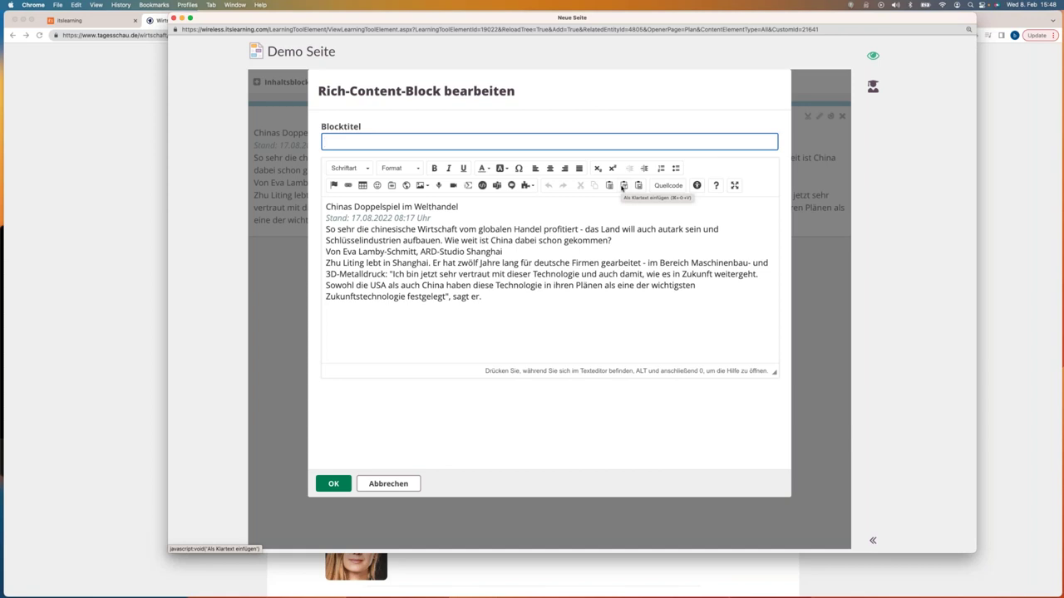
left_click(397, 484)
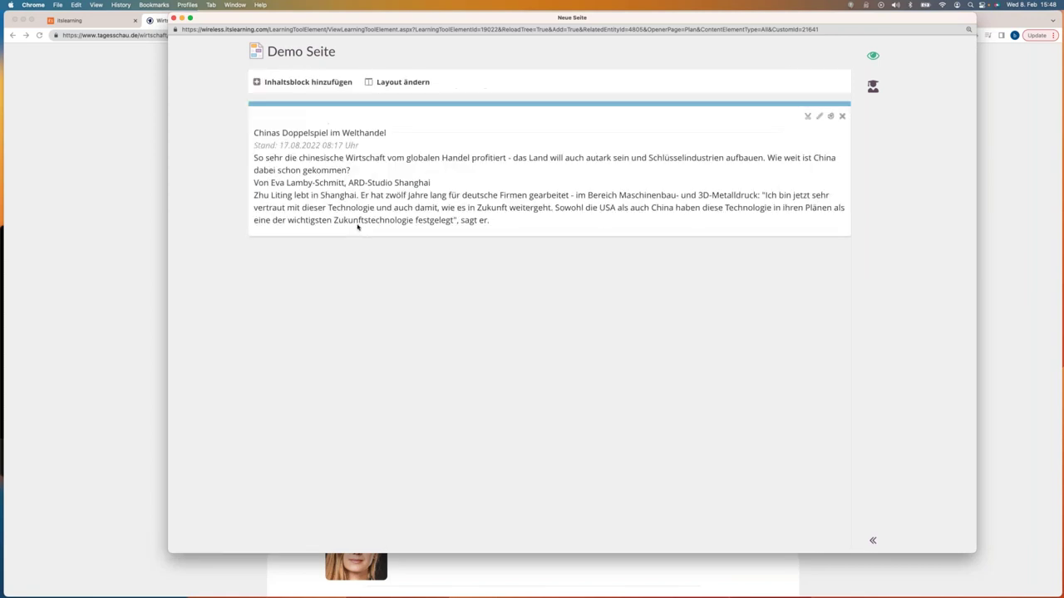
Add a new Rich Content block and enter the text "China im Welthandle Artikel" in its body
left_click(285, 83)
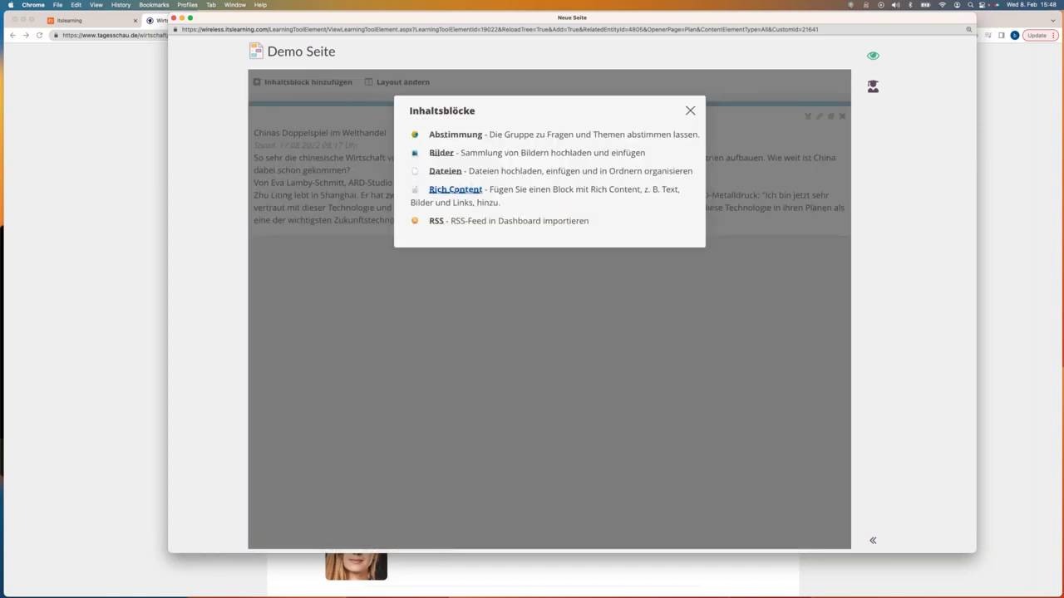
left_click(454, 189)
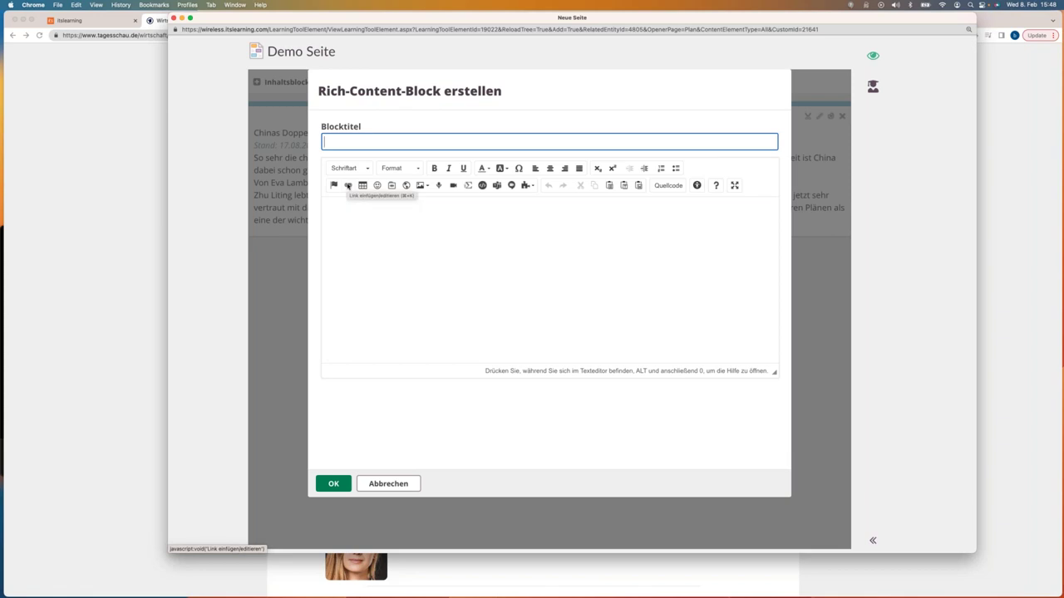
left_click(361, 221)
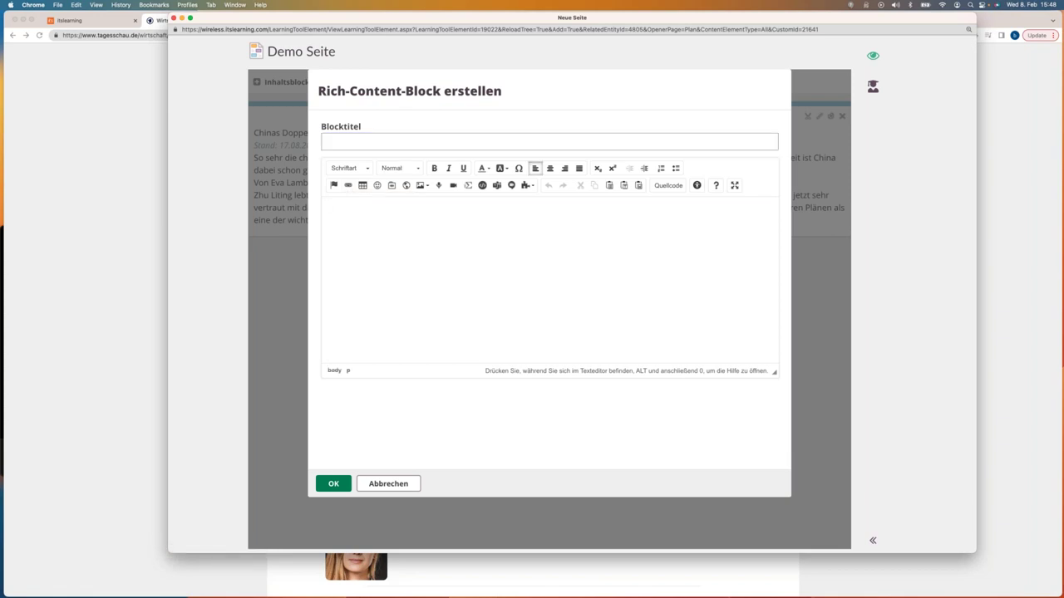
mouse_move(321, 22)
left_mouse_down()
mouse_move(329, 390)
mouse_move(330, 15)
left_mouse_up()
type("China im W")
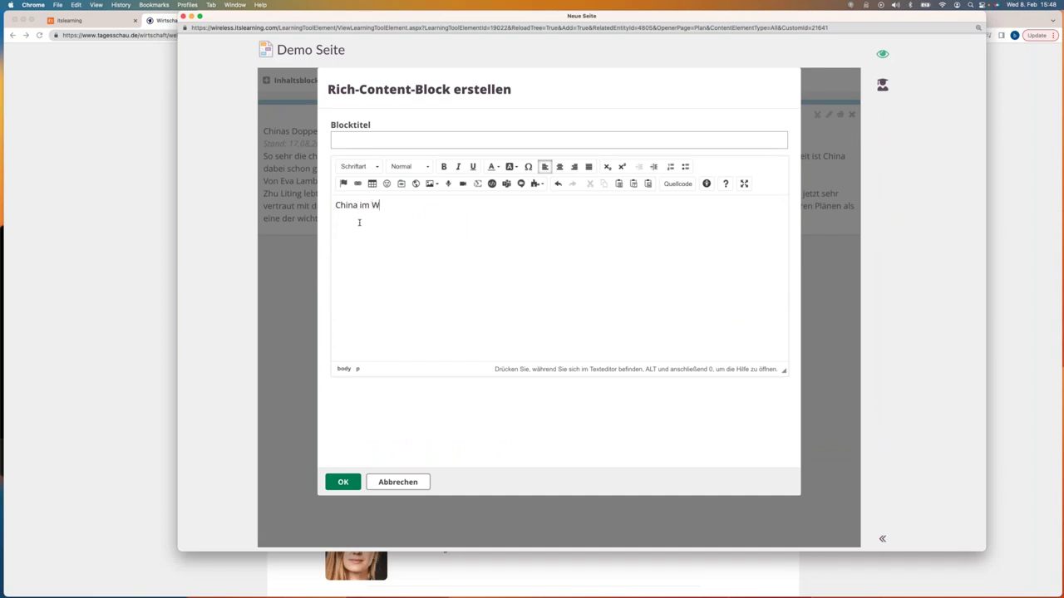
type("elthandle Artikle")
key("BackSpace")
key("BackSpace")
type("el")
Turn the whole text "China im Welthandle Artikel" into a link to the tagesschau article, using the URL copied from its browser window
key("super+a")
left_click_drag(443, 206, 356, 208)
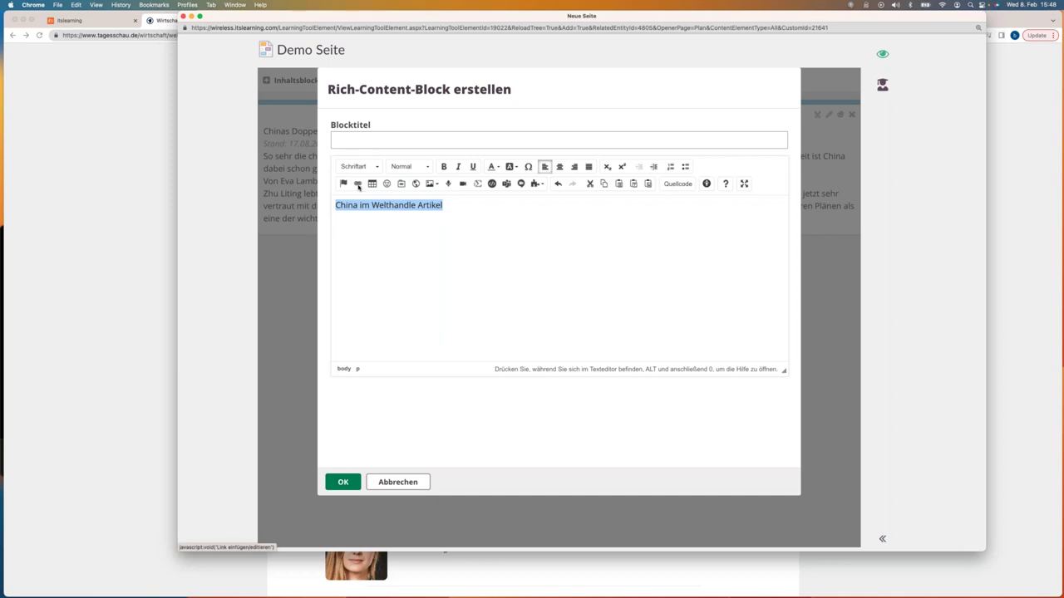
left_click(358, 183)
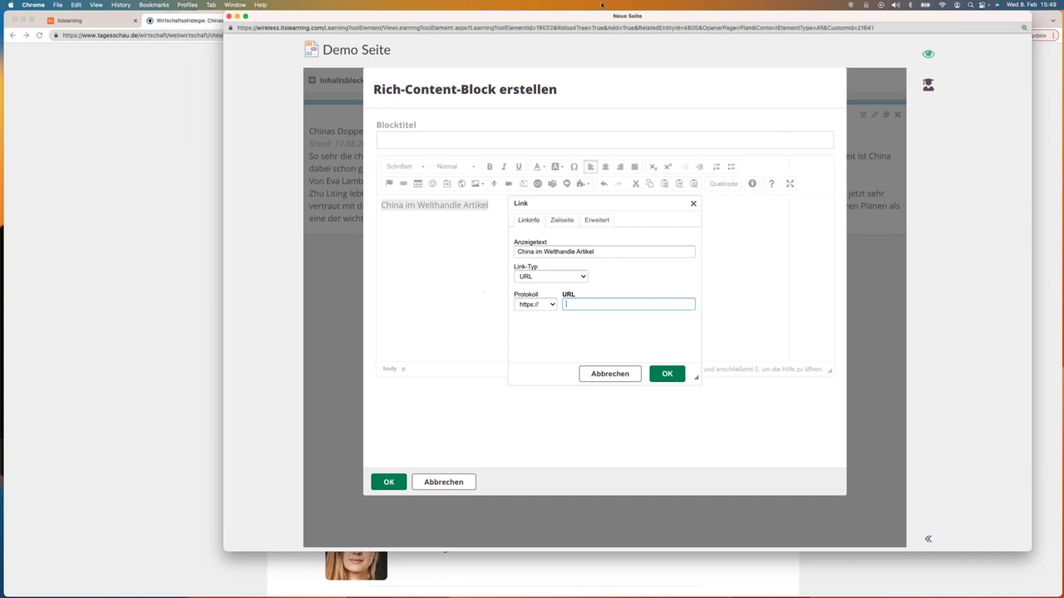
left_click(181, 144)
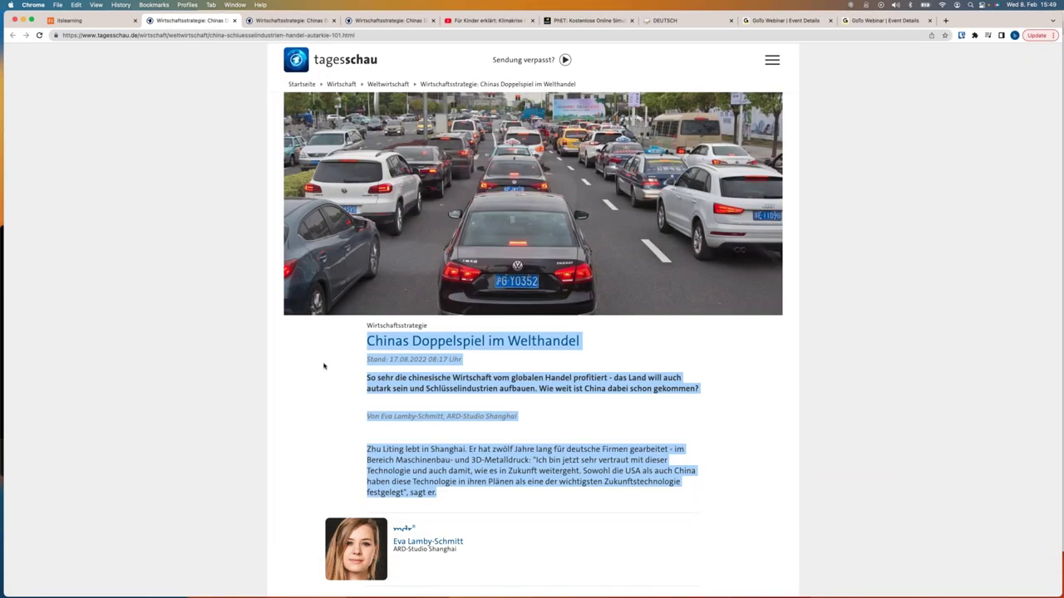
left_click(224, 36)
key("super+c")
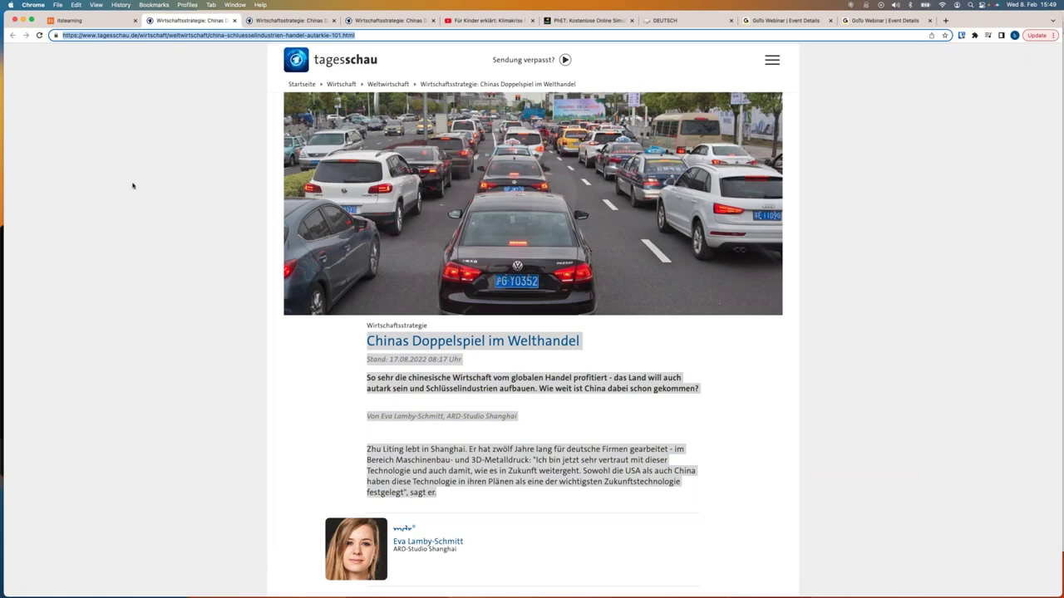
key("super+grave")
left_click_drag(645, 18, 482, 10)
key("super+v")
left_click(617, 373)
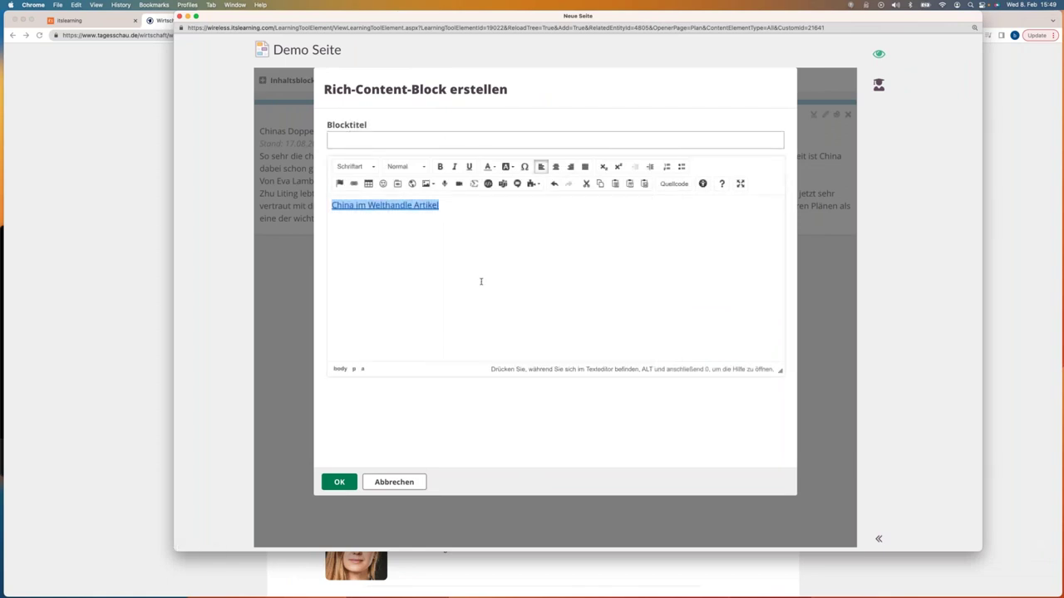
Save the linked block, open its article link from the page to test it, and return to the page window
left_click(371, 228)
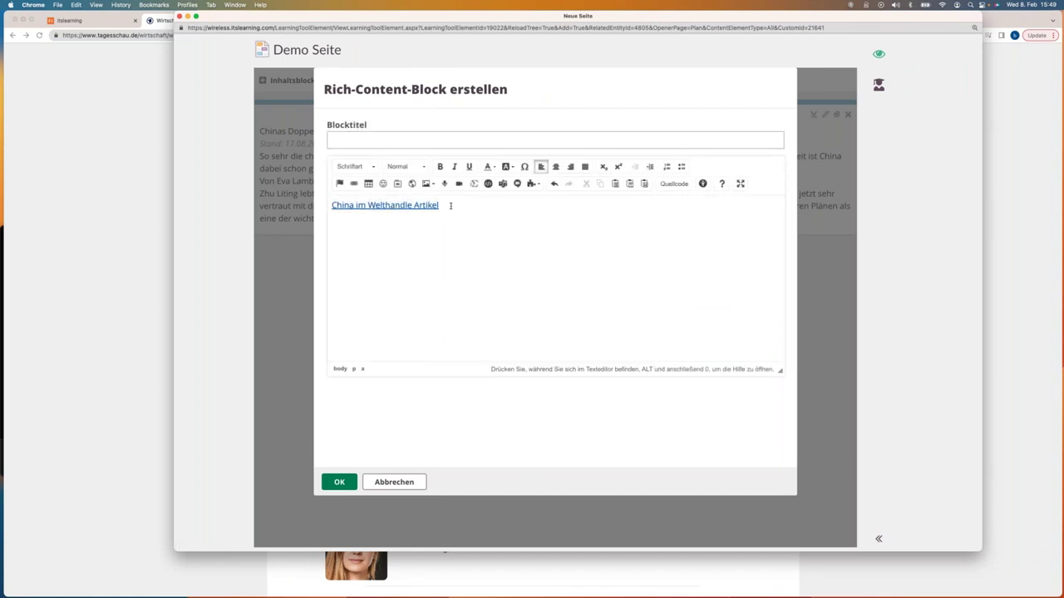
left_click(339, 480)
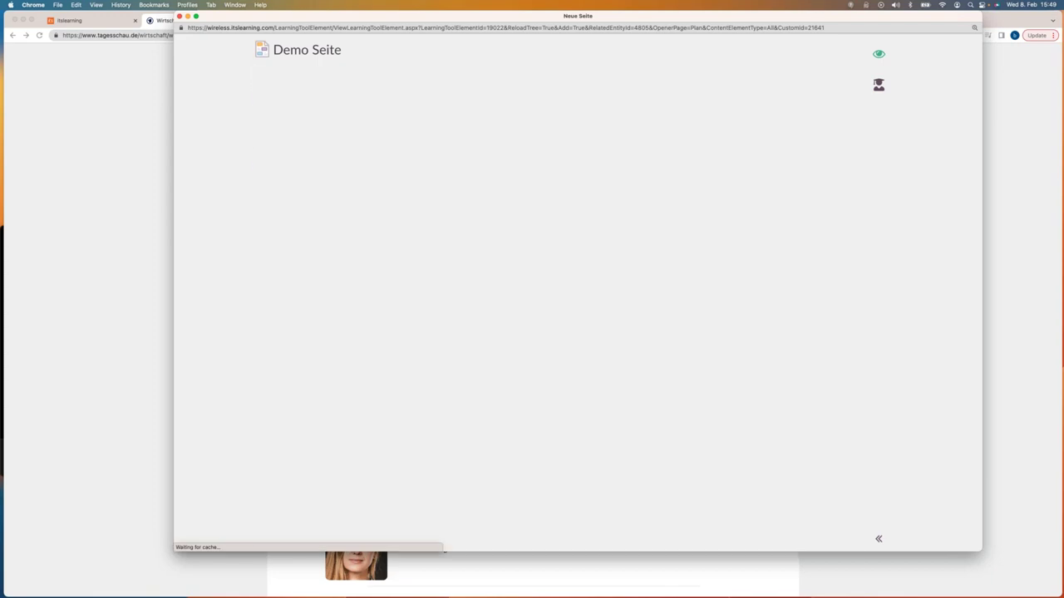
left_click(323, 131)
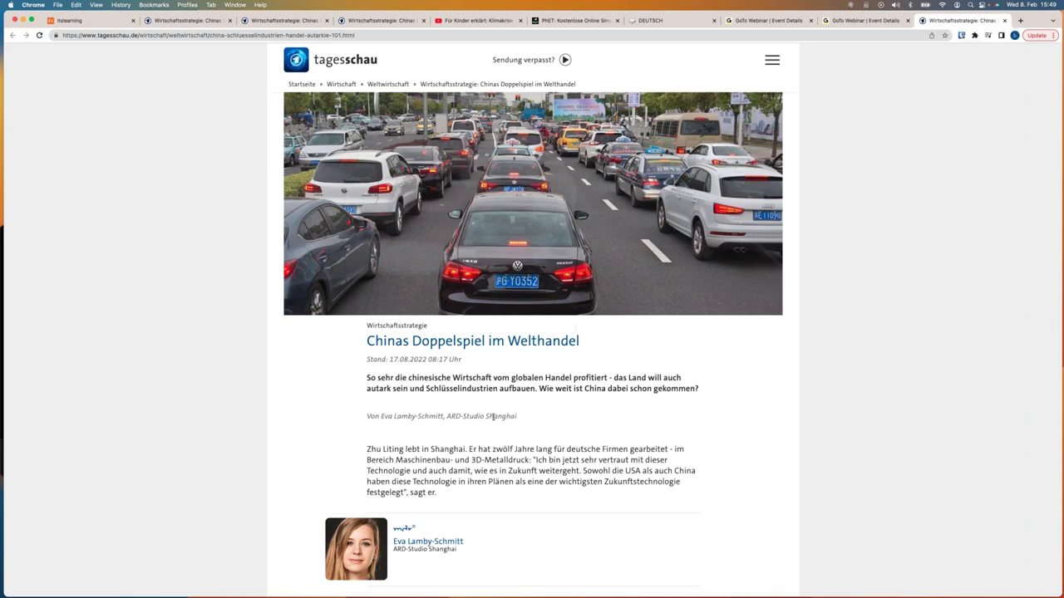
key("super+grave")
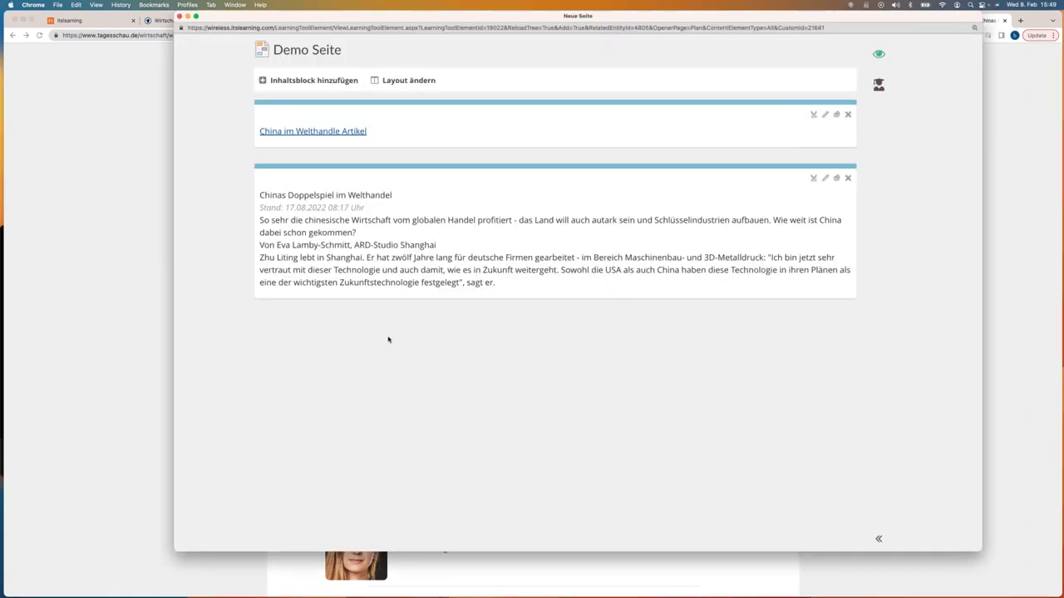
Add another Rich Content block to the page with the body text "Demo Demo Demo"
left_click(298, 81)
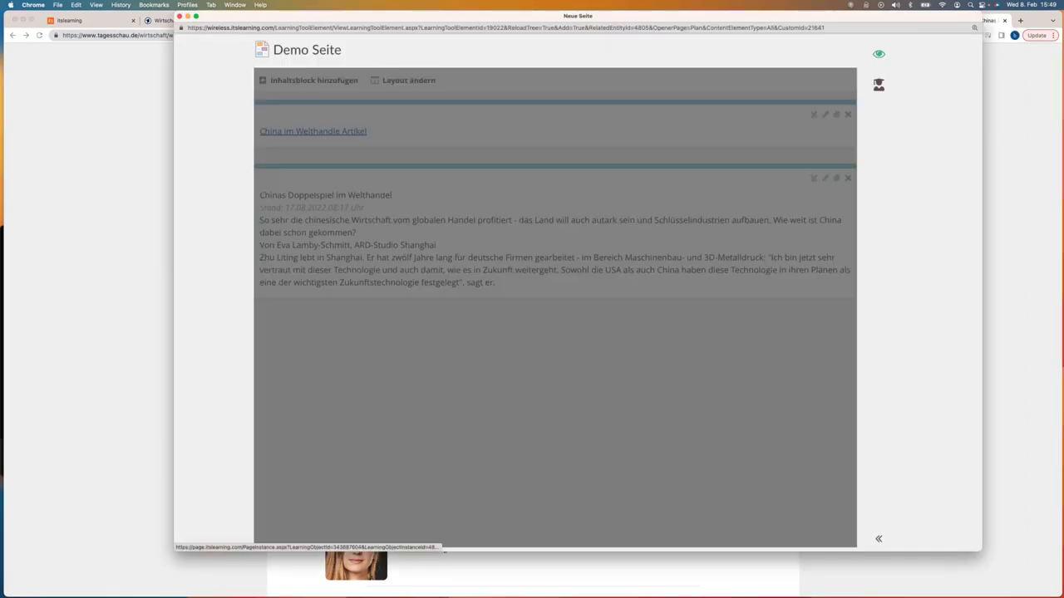
left_click(460, 190)
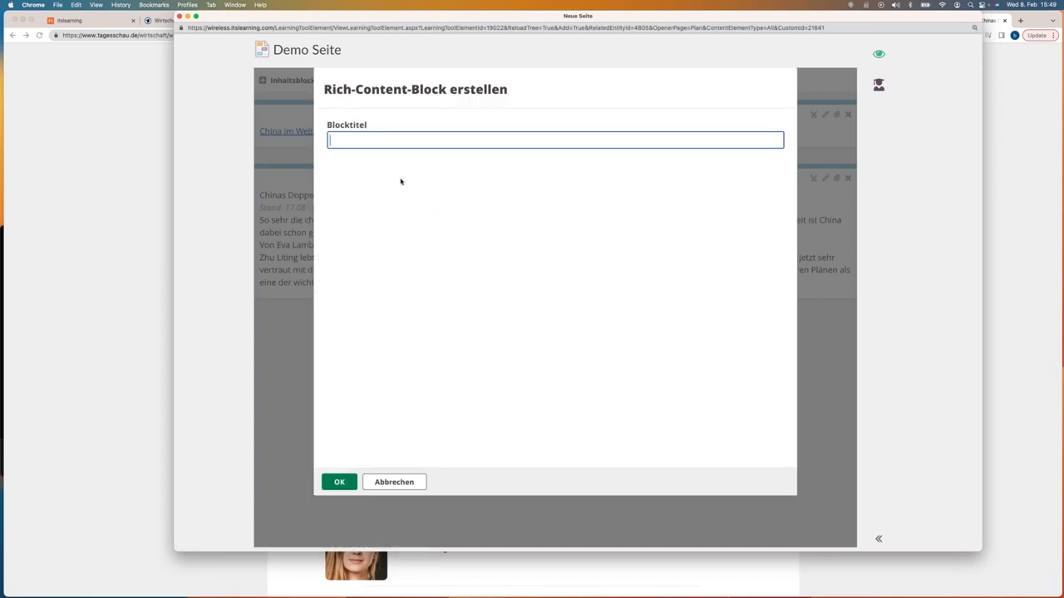
type("Demo Demo Demo")
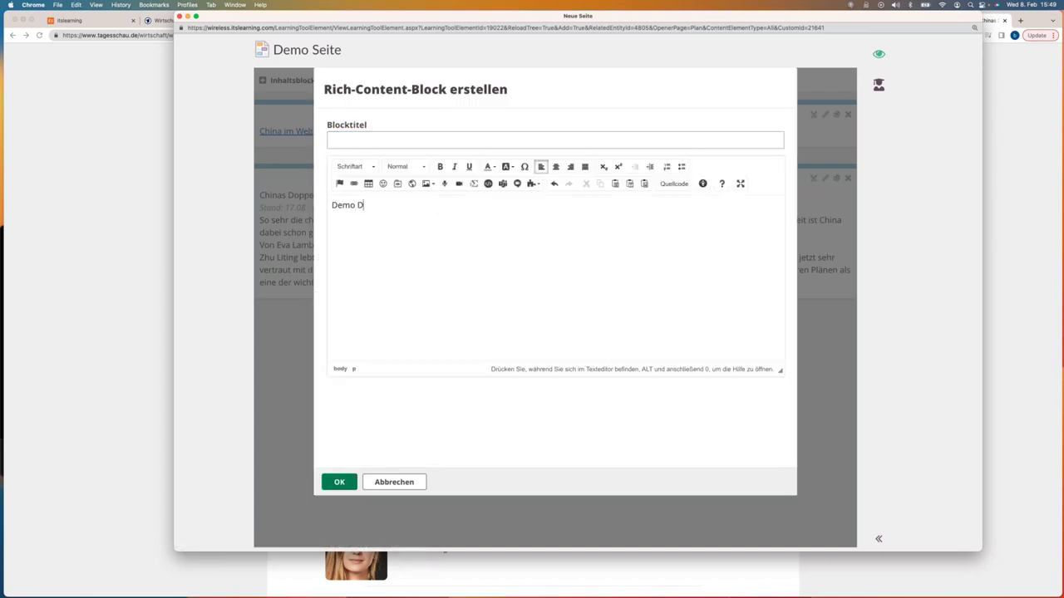
Link the middle word "Demo" to the copied tagesschau article URL
double_click(369, 205)
left_click(378, 214)
double_click(373, 206)
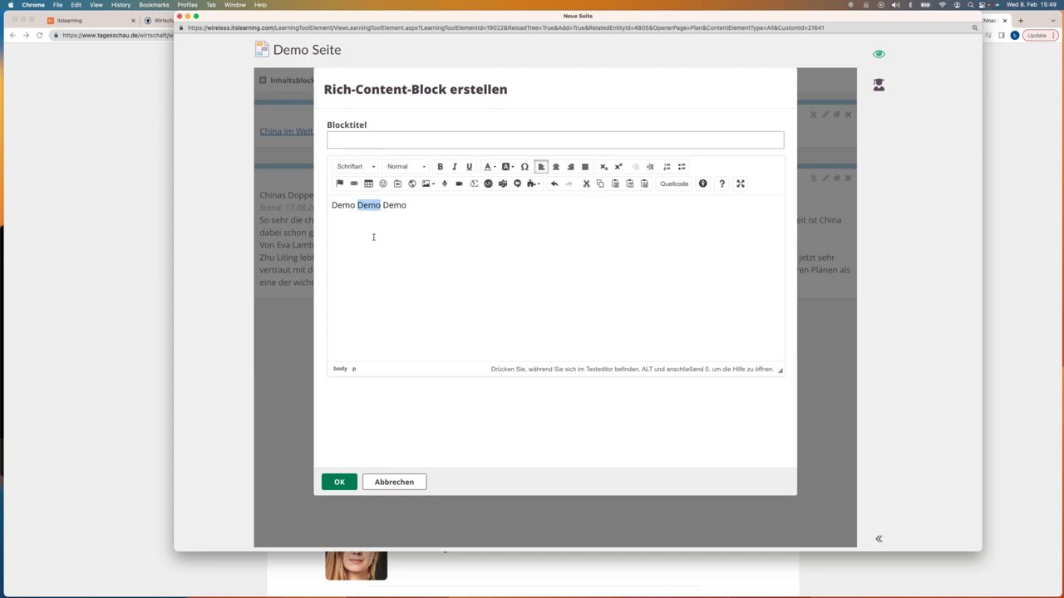
left_click(353, 185)
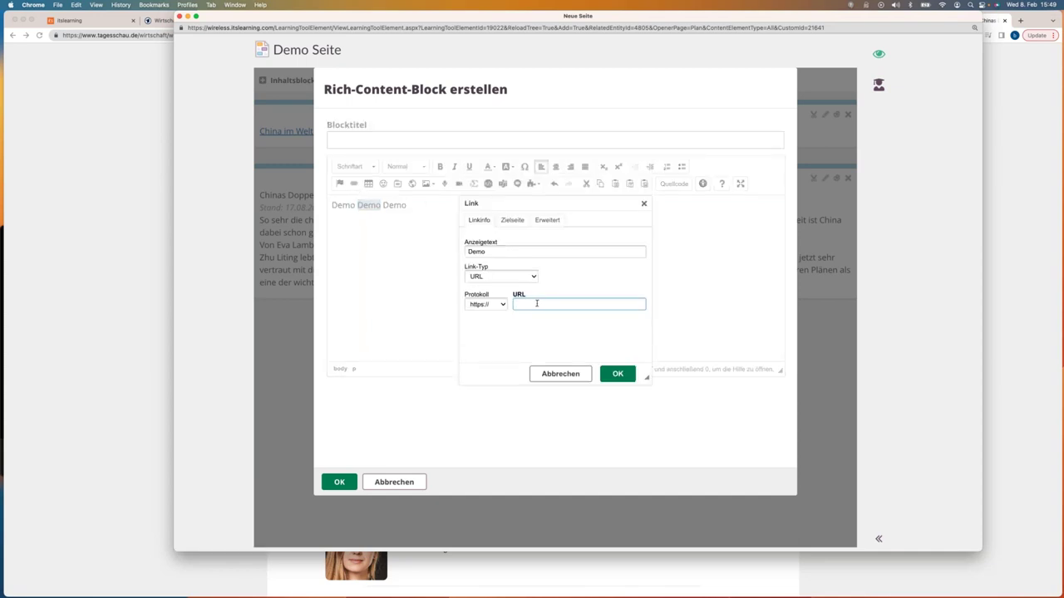
key("ctrl+v")
left_click(618, 373)
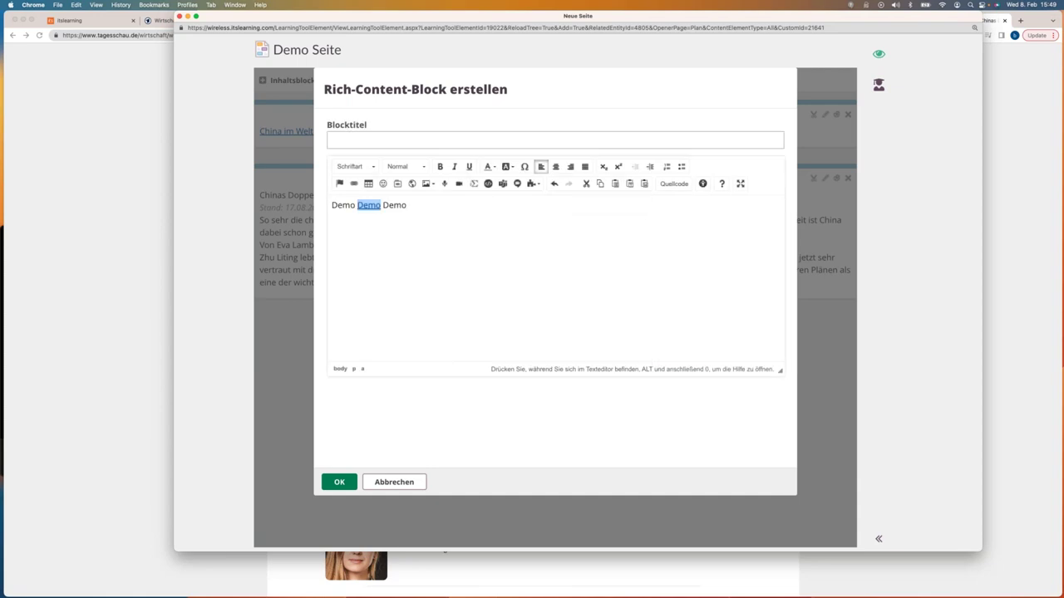
Insert a table with 3 rows, 2 columns and border size 0 below the "Demo Demo Demo" line
key("Return")
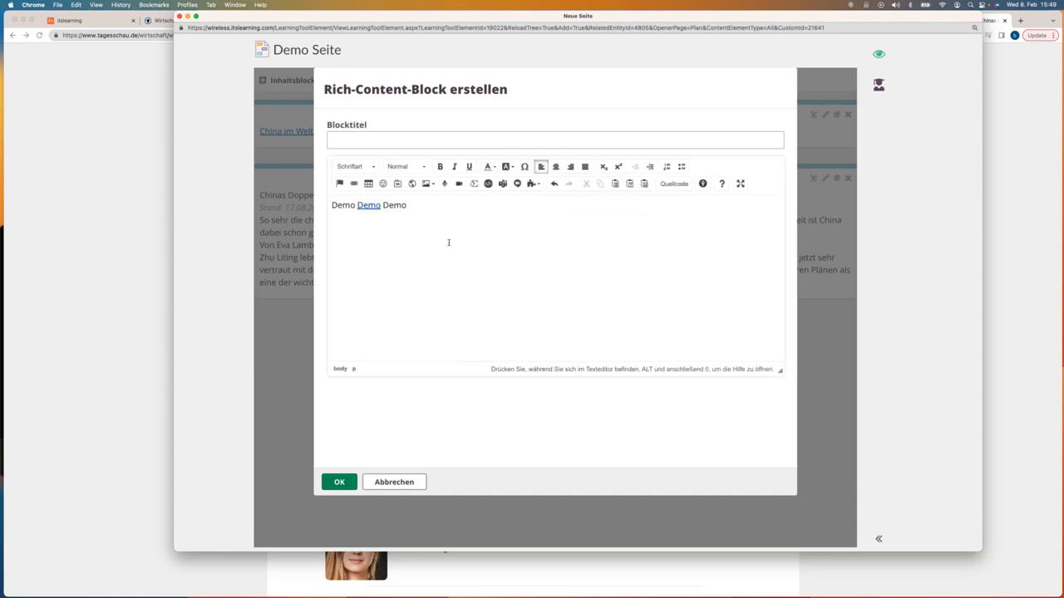
left_click(368, 184)
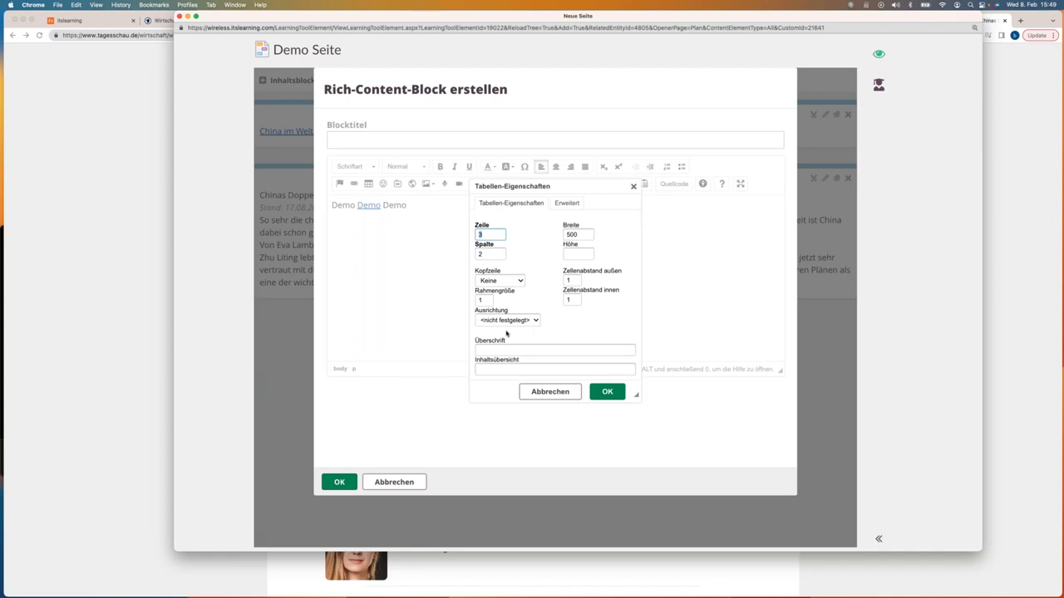
left_click(480, 301)
type("0")
left_click(613, 393)
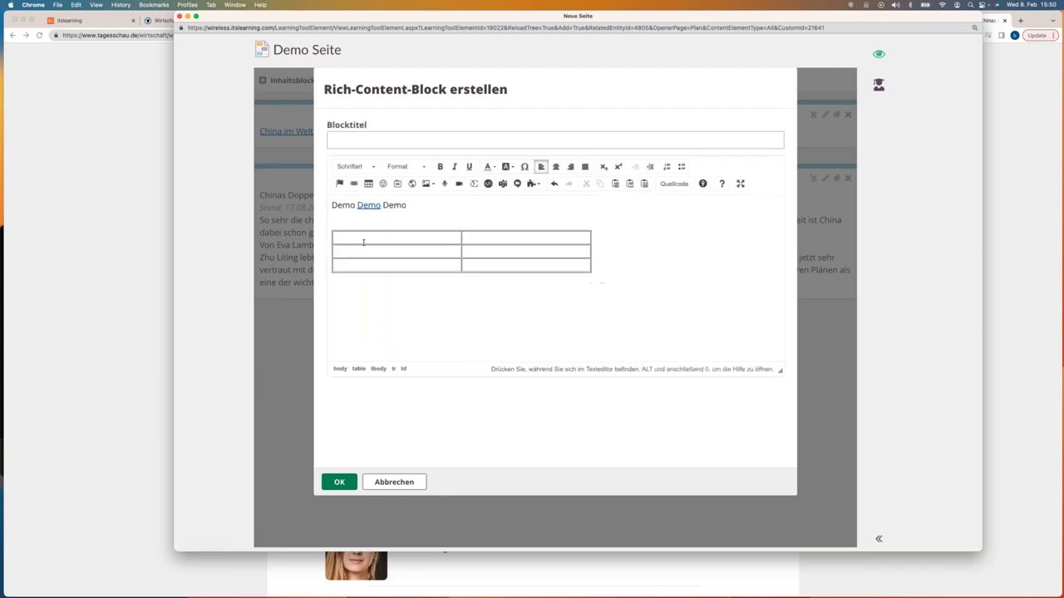
Fill the table's first row with "Demo" and "Demo", and its second row with "Demo" and "123"
left_click(399, 236)
type("Demo")
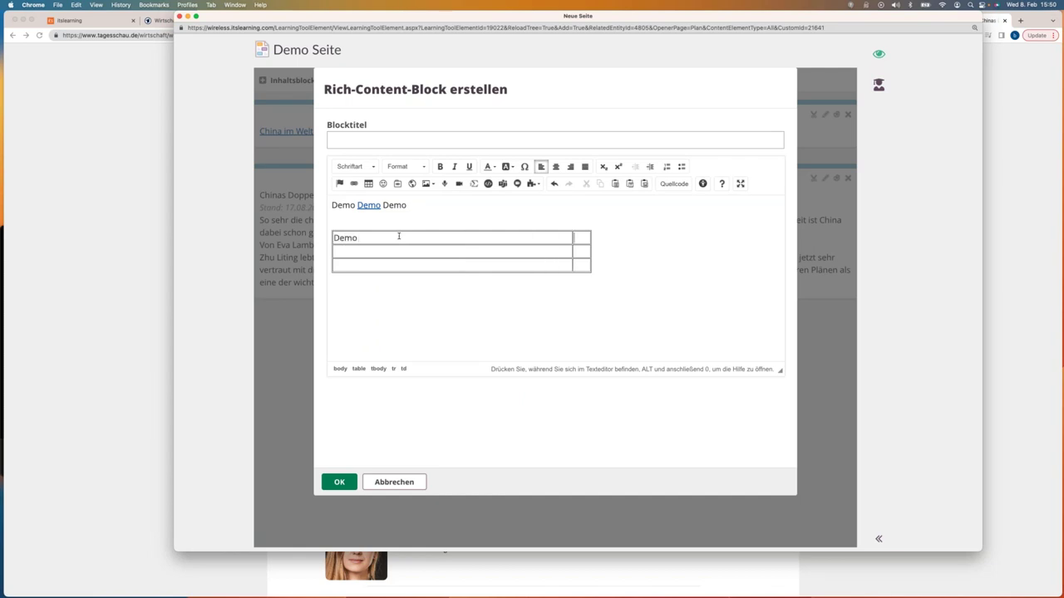
key("Tab")
type("Demo")
key("Tab")
type("Demo")
key("Tab")
type("123")
Right-align the value "123" in the second row of the table
key("shift+Left")
key("shift+Left")
key("shift+Left")
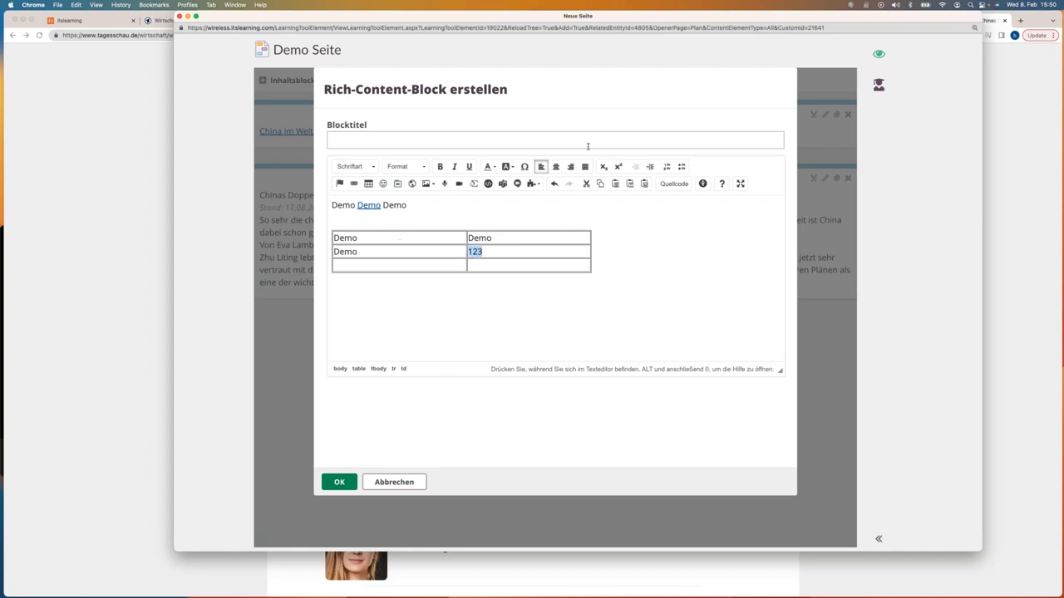
left_click(570, 166)
left_click(548, 207)
Link the word "Demo" in the first row's second cell to the copied article URL
double_click(481, 238)
key("super+k")
key("super+v")
left_click(618, 373)
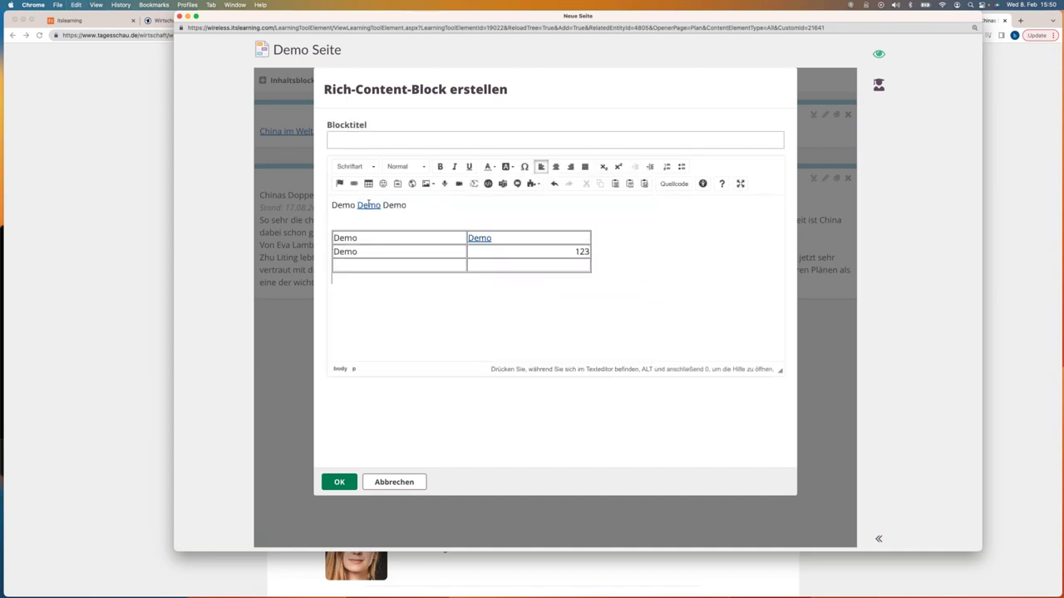
Insert the horned smiley into the first cell of the table's third row
left_click(345, 264)
left_click(382, 185)
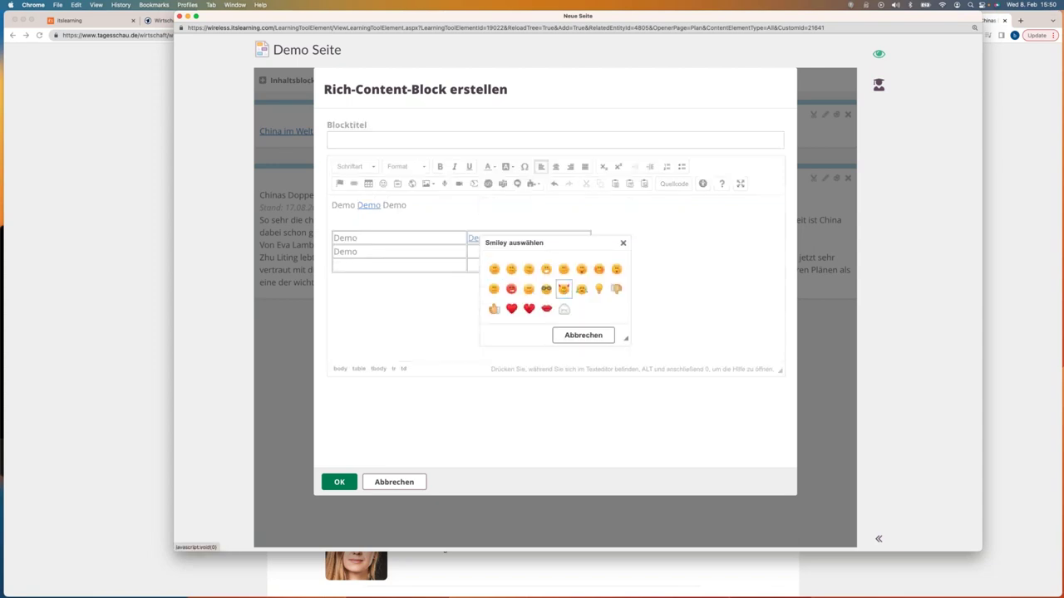
left_click(494, 271)
left_click(344, 259)
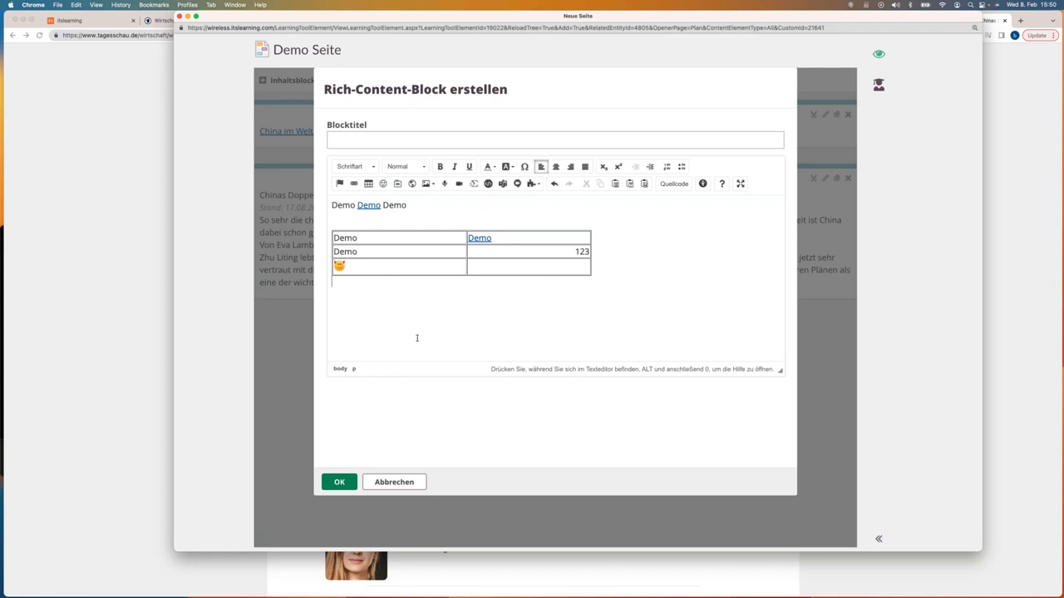
Add the caption "Demo überschrift" to the table through its table properties
right_click(466, 263)
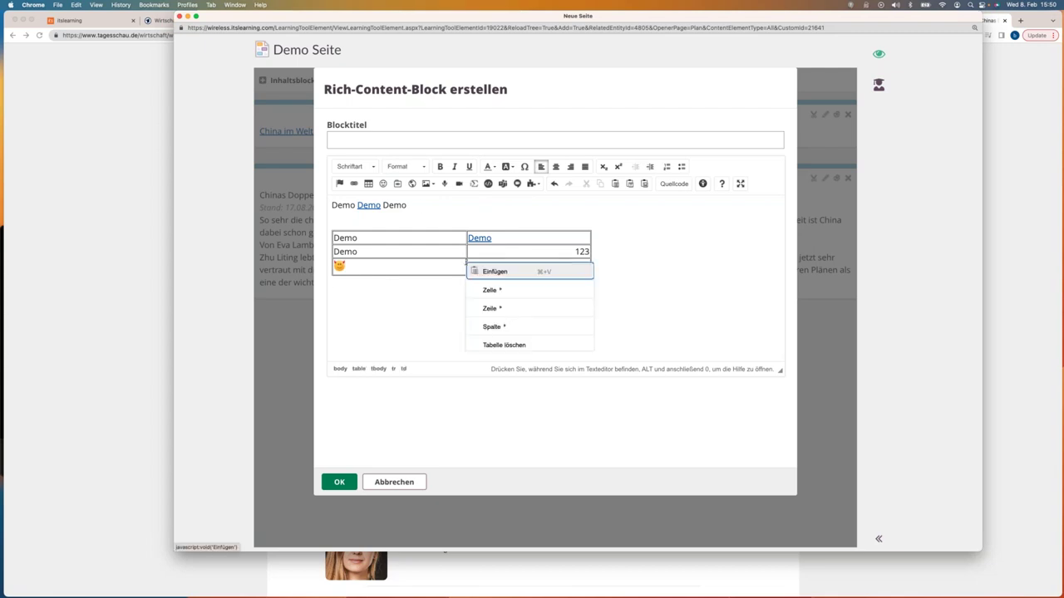
scroll(522, 277, "down", 1)
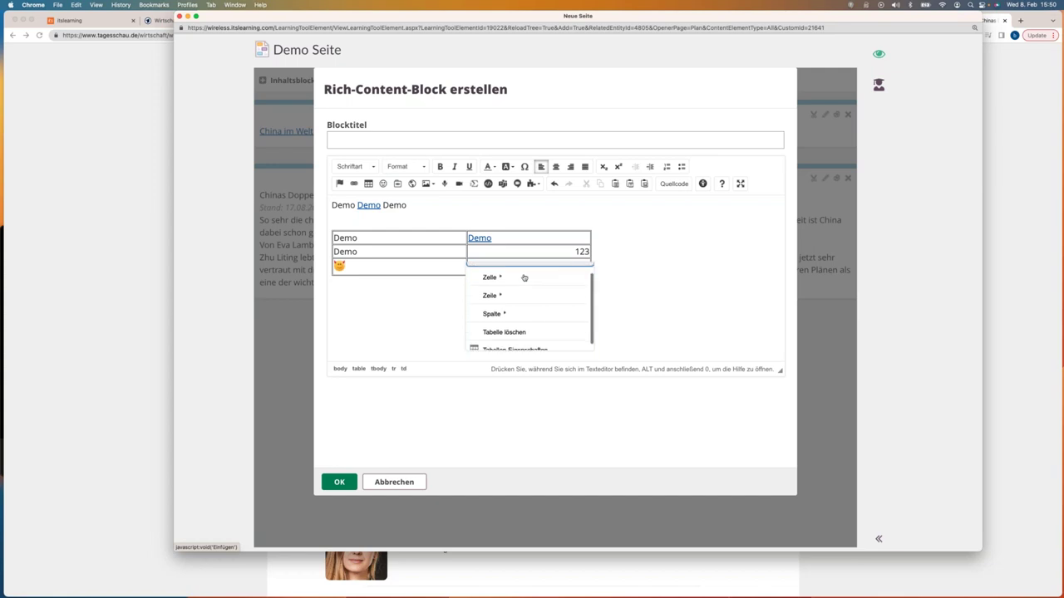
left_click(550, 343)
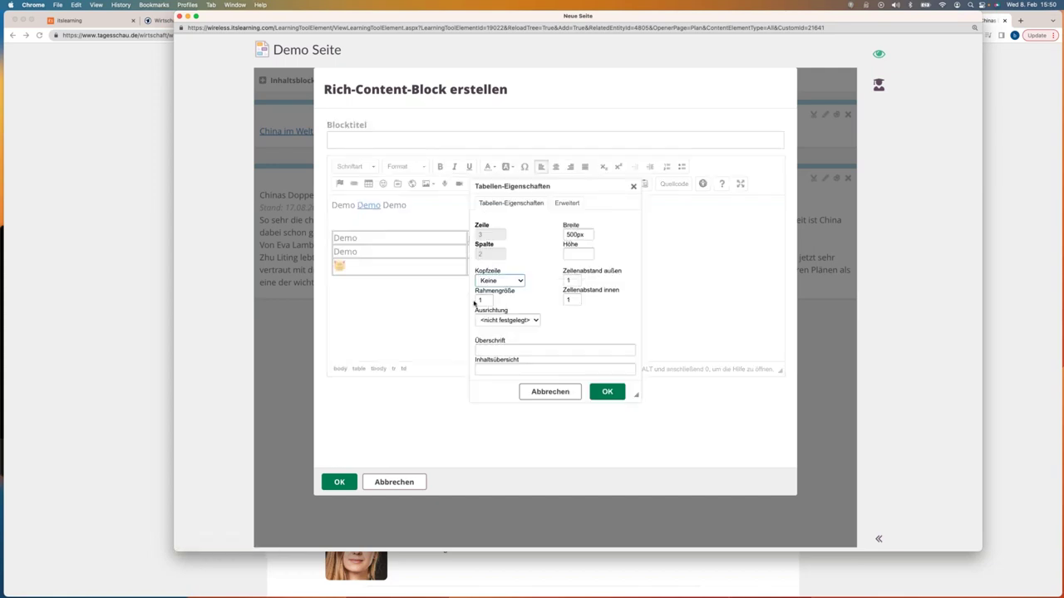
scroll(579, 335, "down", 1)
left_click(555, 343)
type("Demo ")
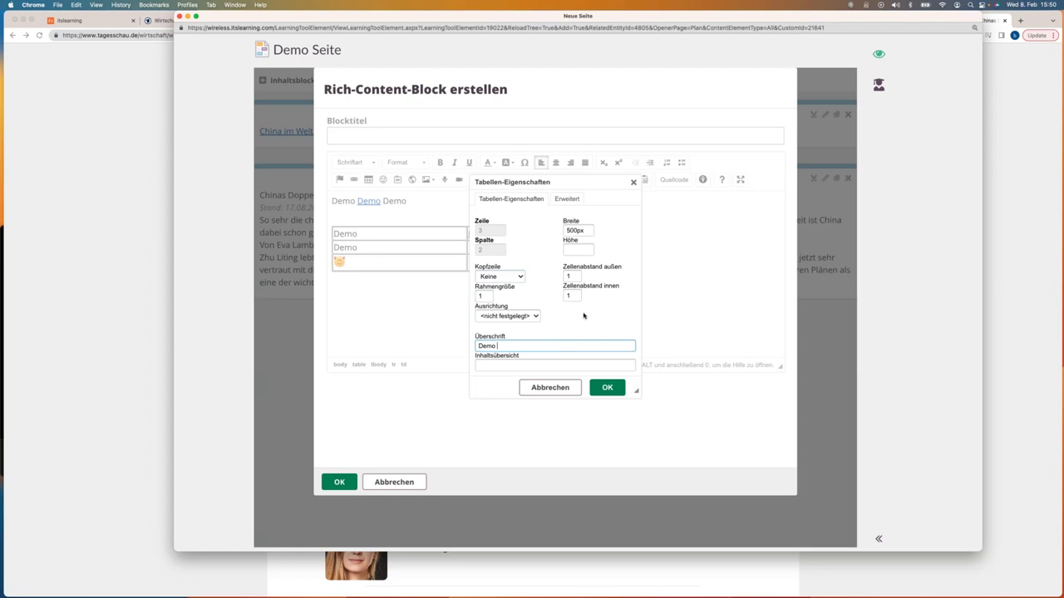
type("überschrift")
left_click(606, 387)
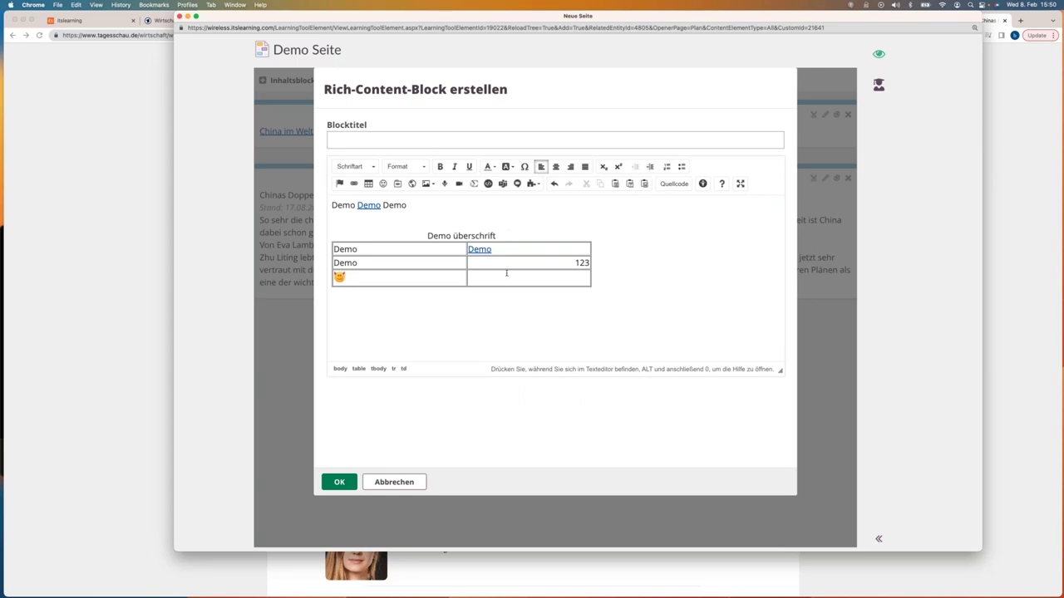
Review the table's cell, row and column options, and look over its table properties
right_click(474, 266)
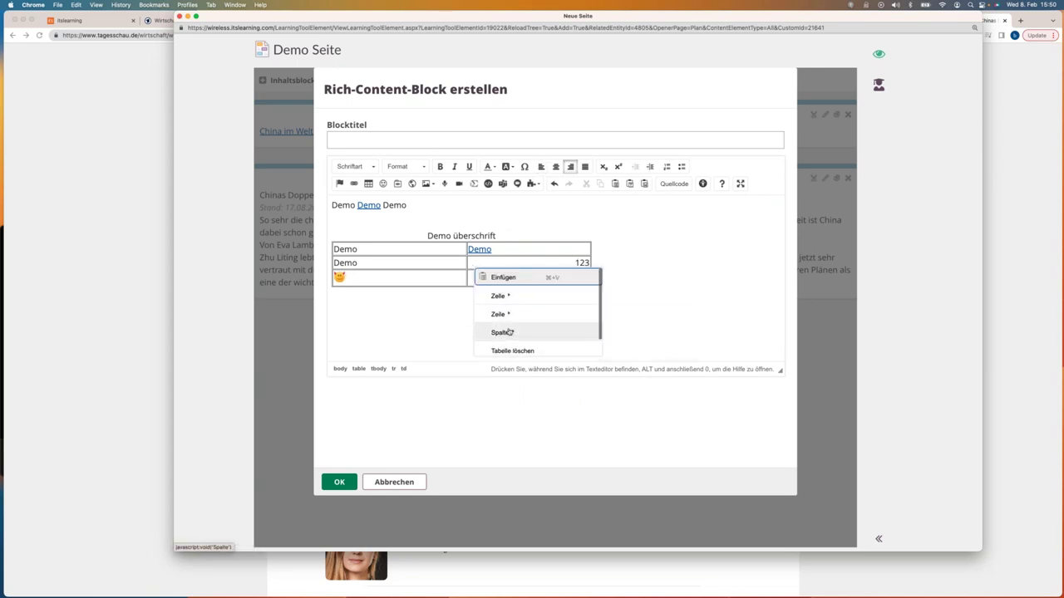
mouse_move(510, 301)
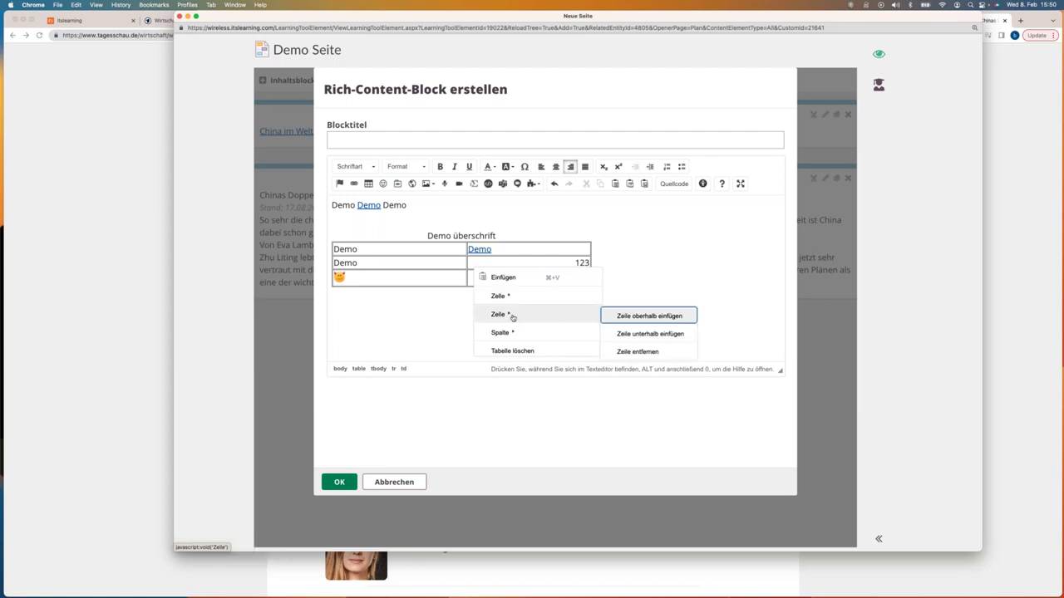
mouse_move(518, 336)
scroll(526, 352, "down", 1)
left_click(526, 349)
scroll(505, 366, "down", 1)
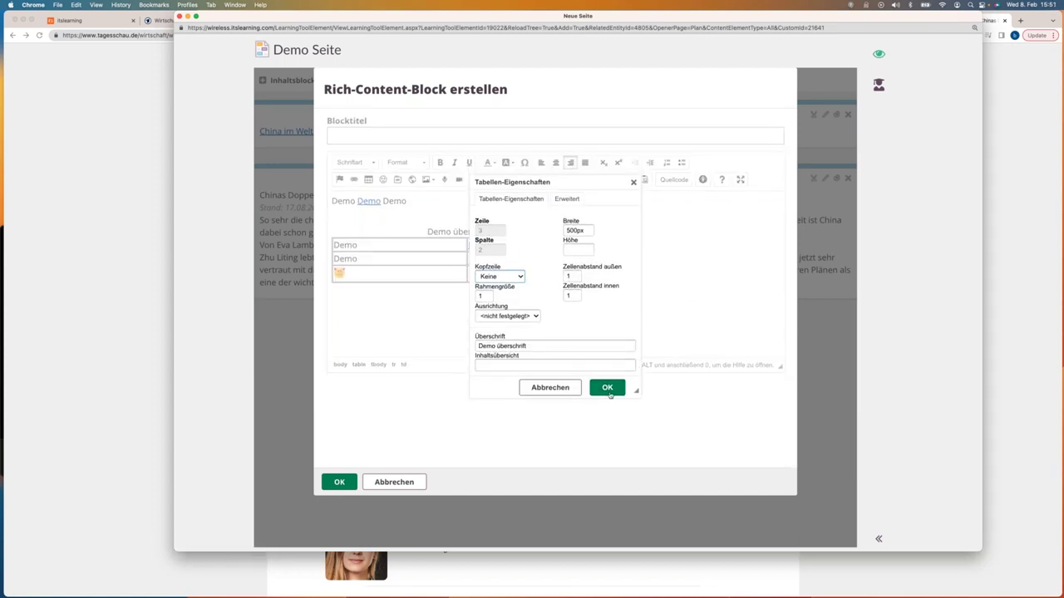
left_click(607, 387)
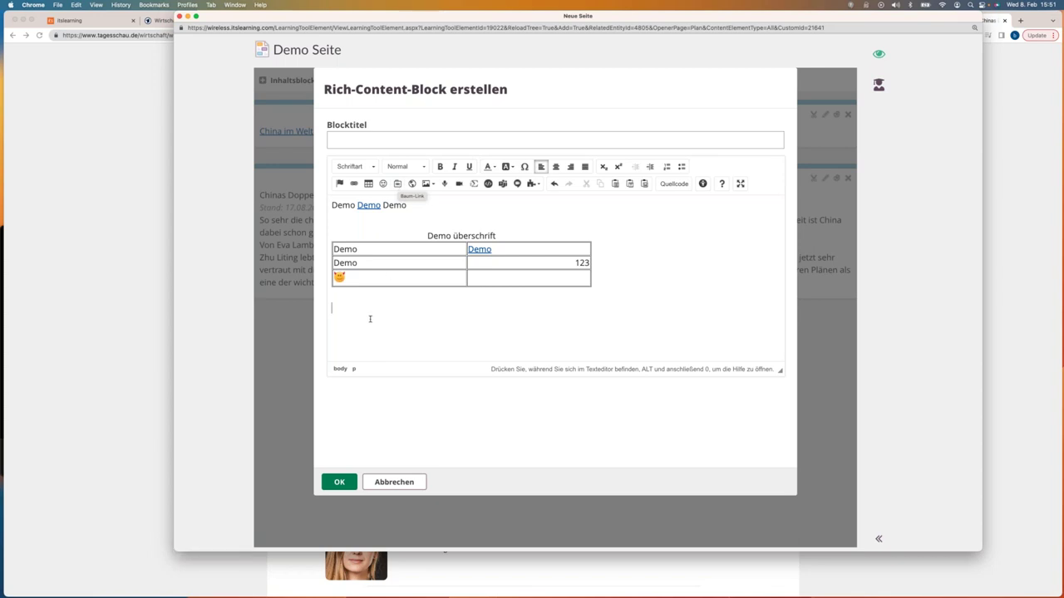
Write the line "Mach diese Aufgabe.." below the table
type("Mache di")
key("super+a")
key("super+z")
left_click_drag(357, 309, 399, 311)
key("BackSpace")
key("BackSpace")
type("diese Aufgabe")
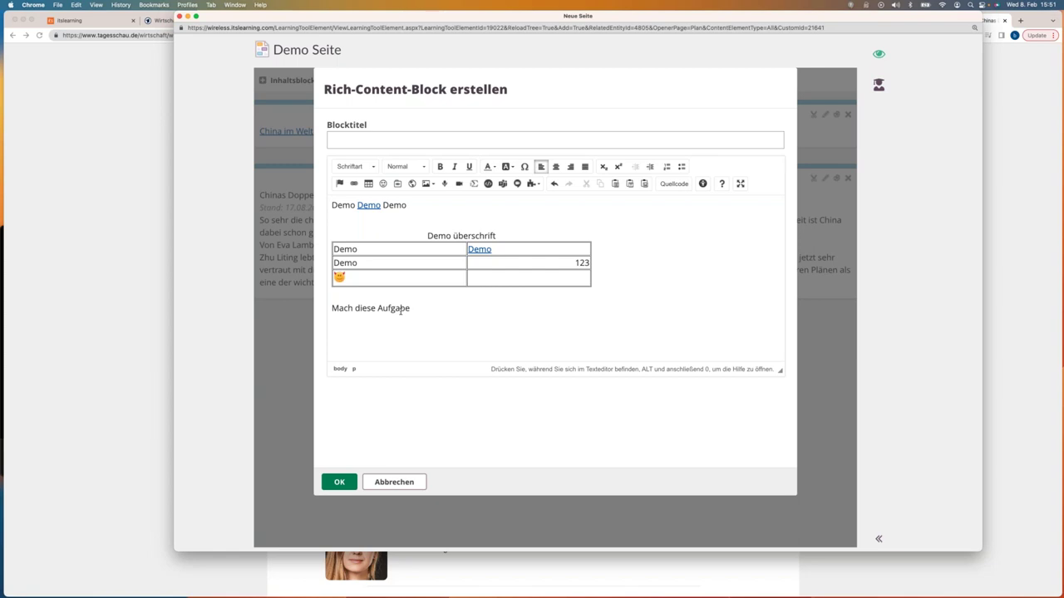
type("..")
Link the word "Aufgabe" to the Teams Chat assignment in the Rich Text Editor course resources and save the block
double_click(407, 316)
left_click(398, 186)
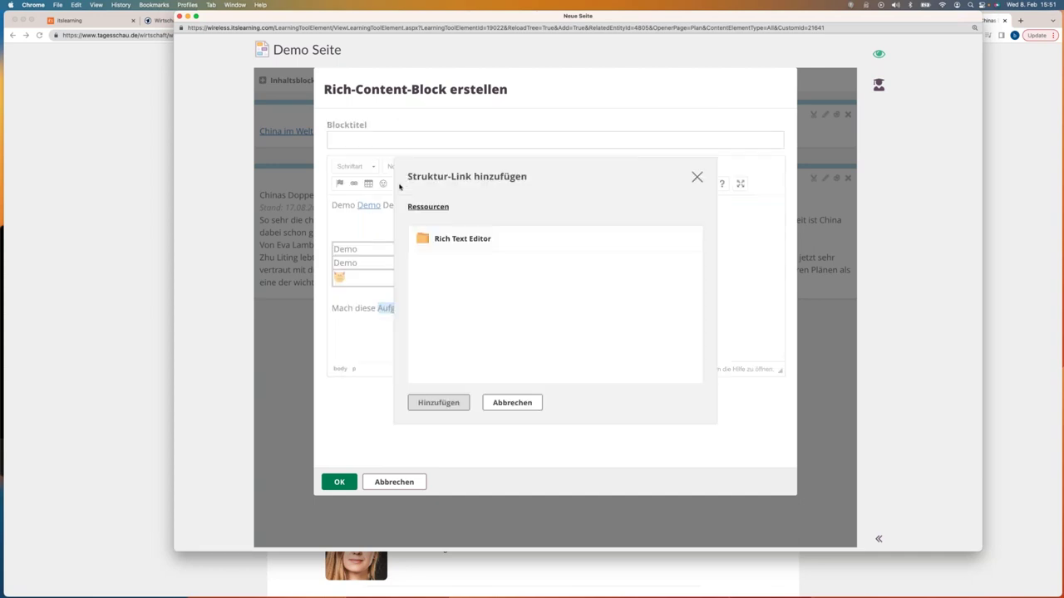
left_click(435, 241)
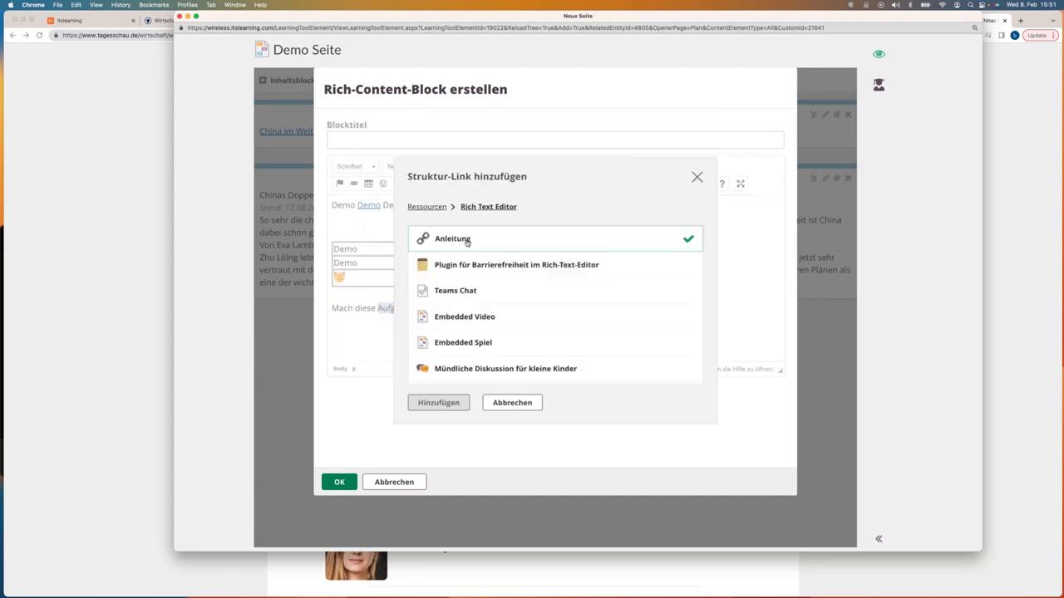
left_click(445, 290)
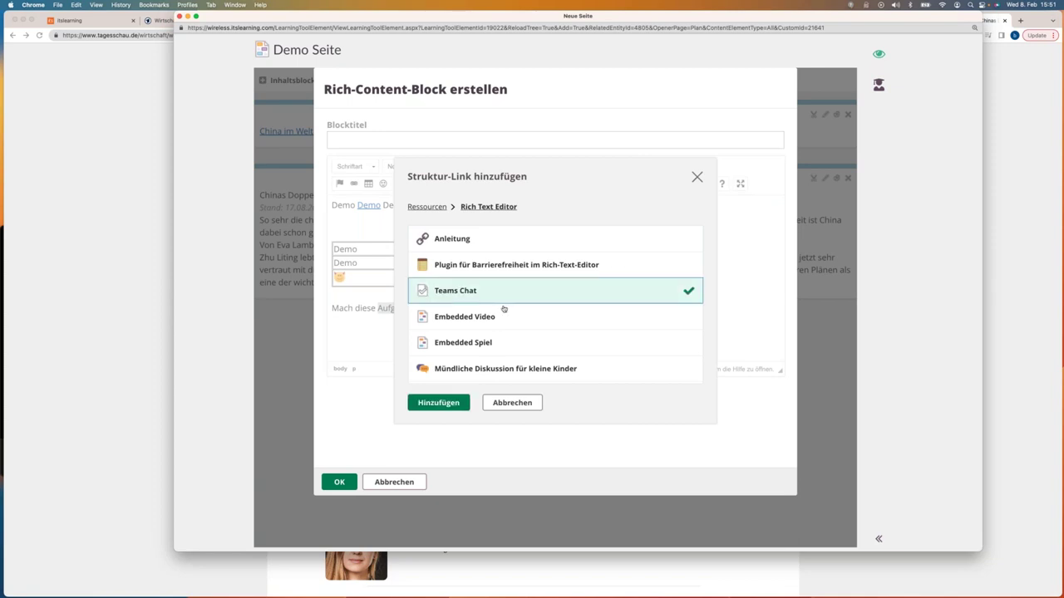
left_click(449, 402)
left_click(339, 482)
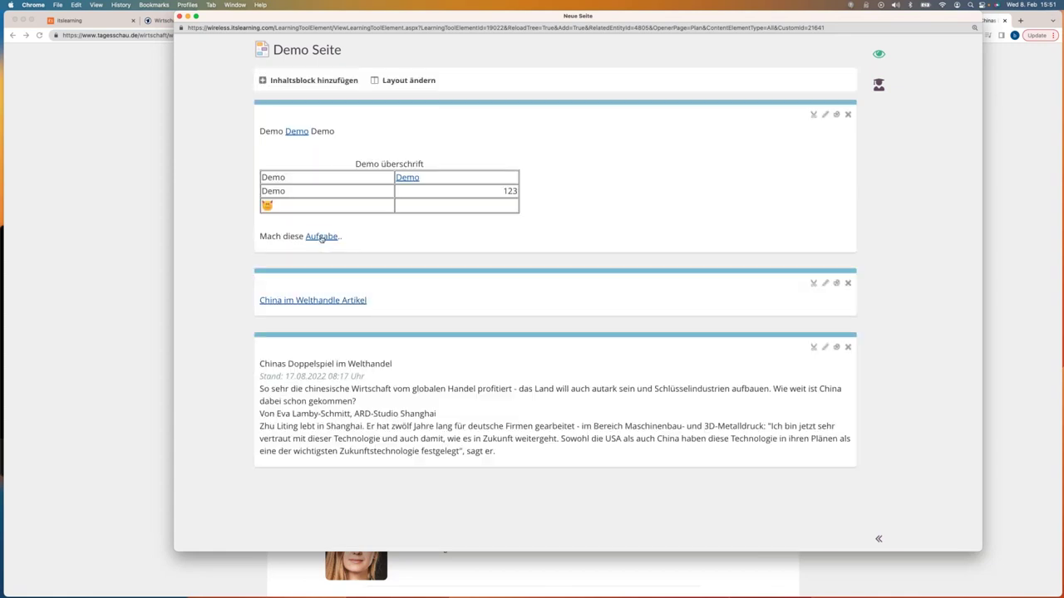
Test the "Aufgabe" link and return to Demo Seite through the Rich Text Editor plan
left_click(322, 238)
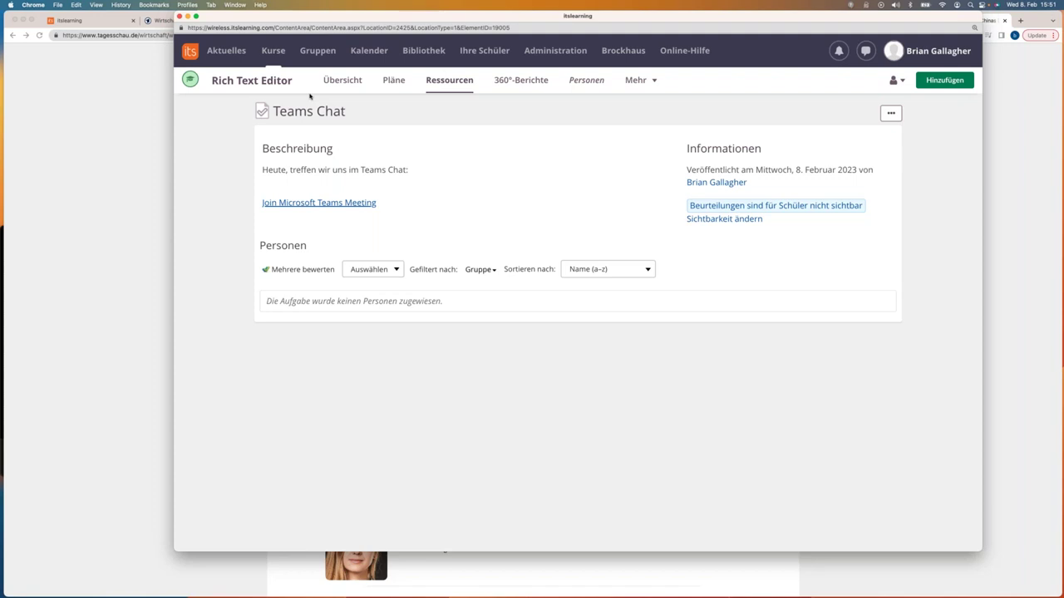
left_click(394, 81)
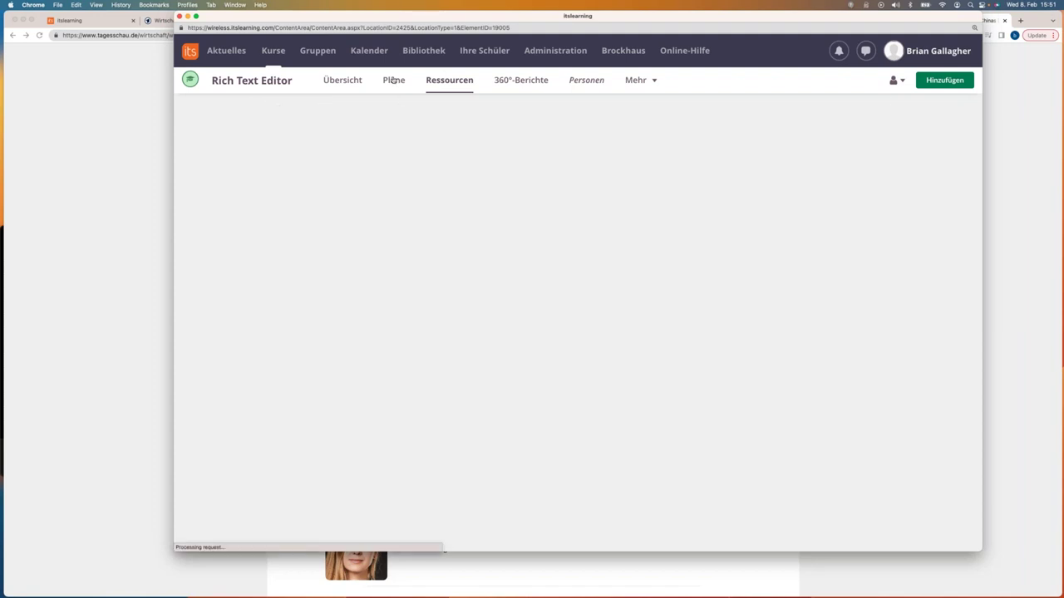
left_click(381, 230)
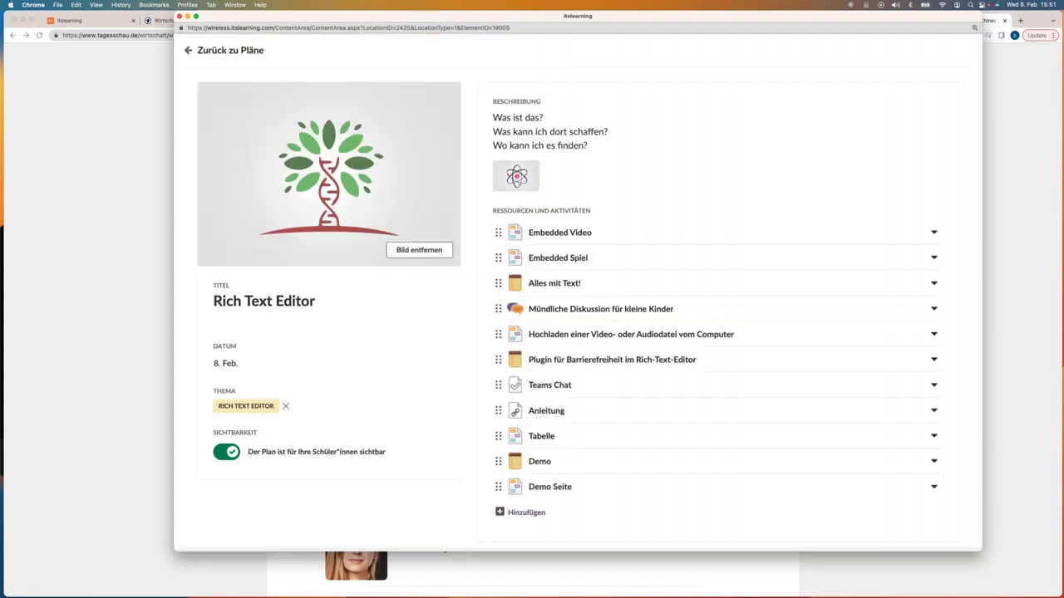
left_click(555, 490)
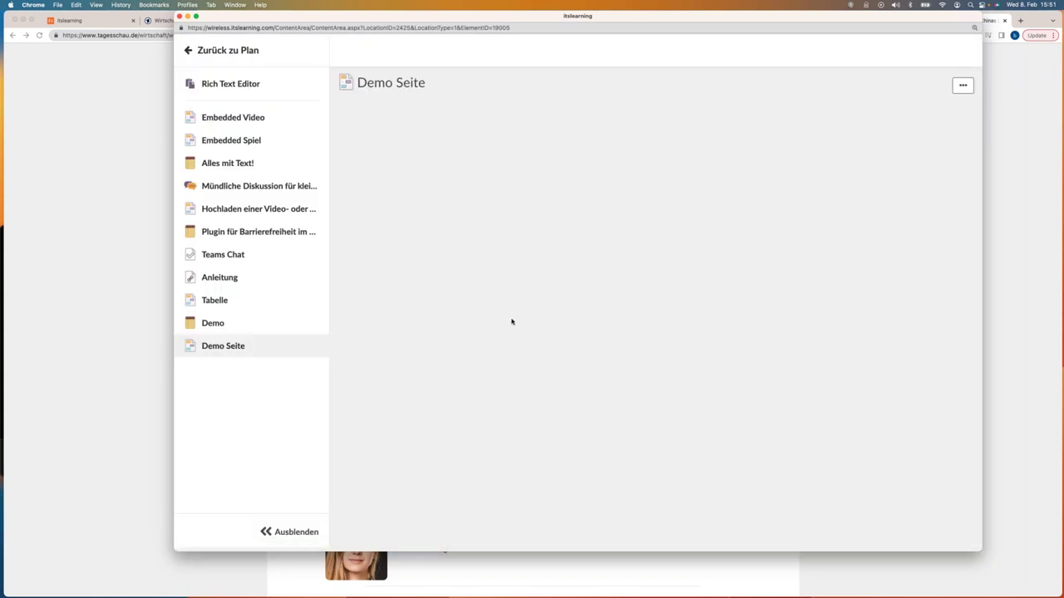
Create a new rich content block on Demo Seite and insert first-aid.png from the computer
left_click(403, 113)
left_click(538, 220)
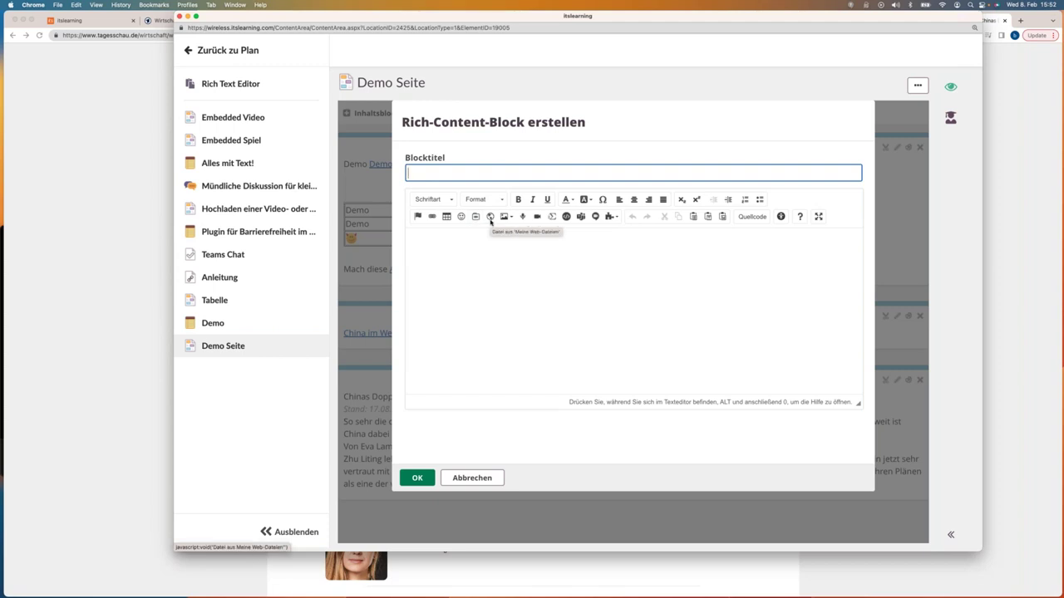
left_click(496, 258)
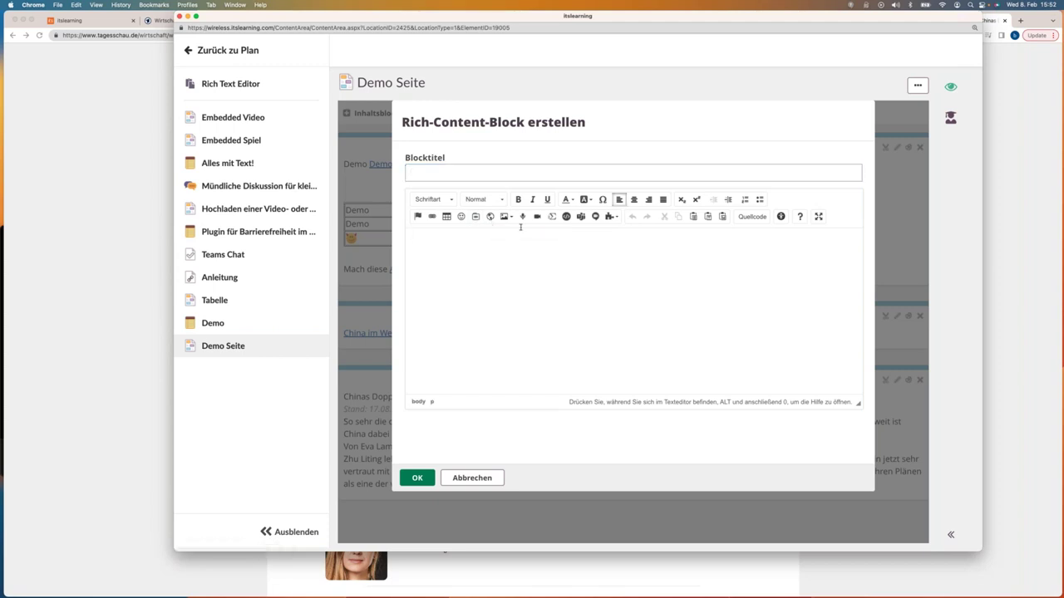
left_click(506, 217)
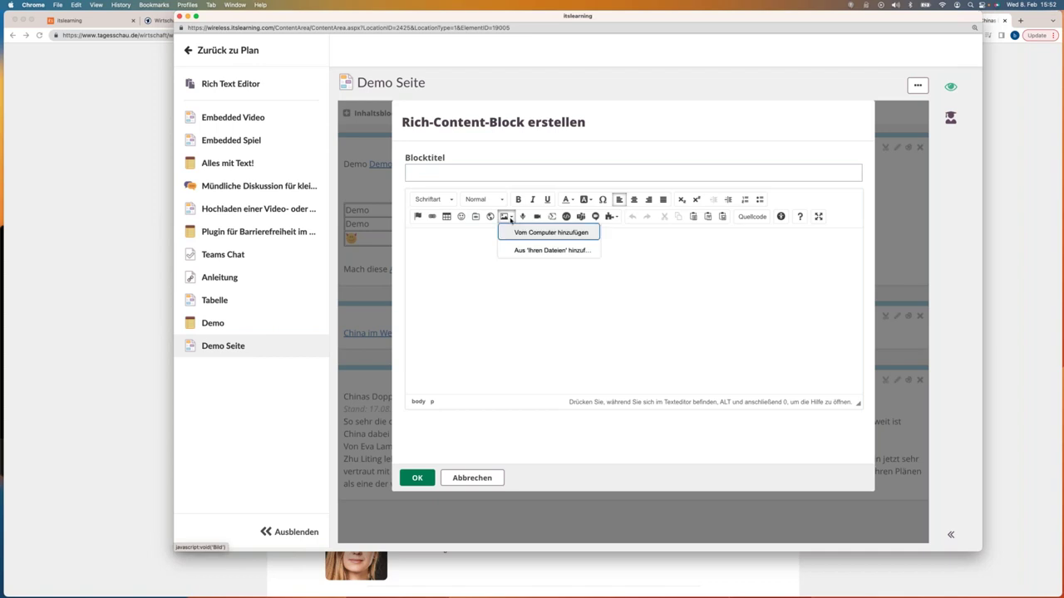
left_click(556, 235)
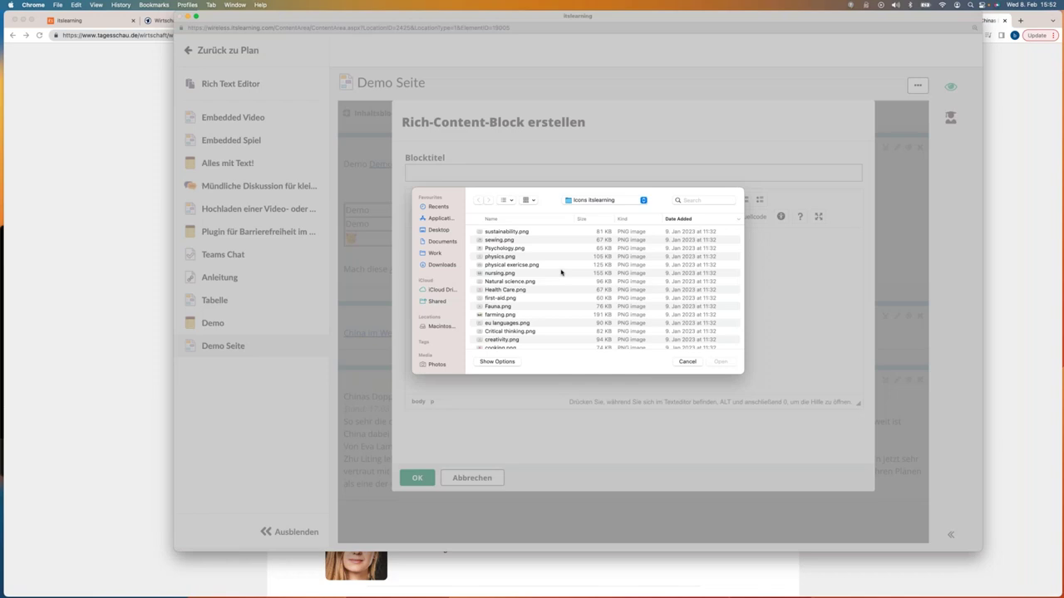
left_click(540, 299)
key("space")
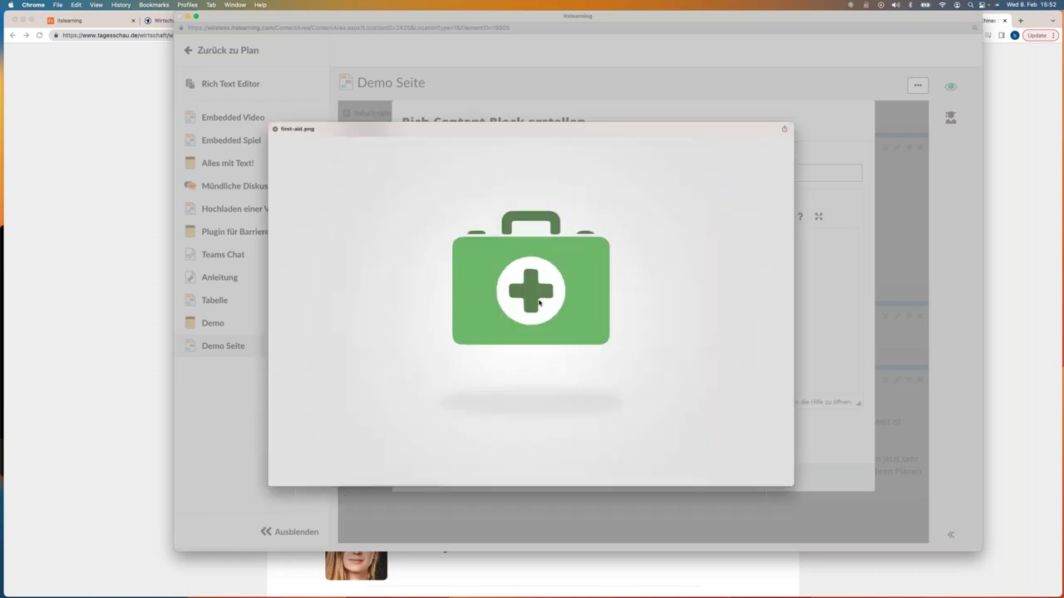
key("space")
key("Return")
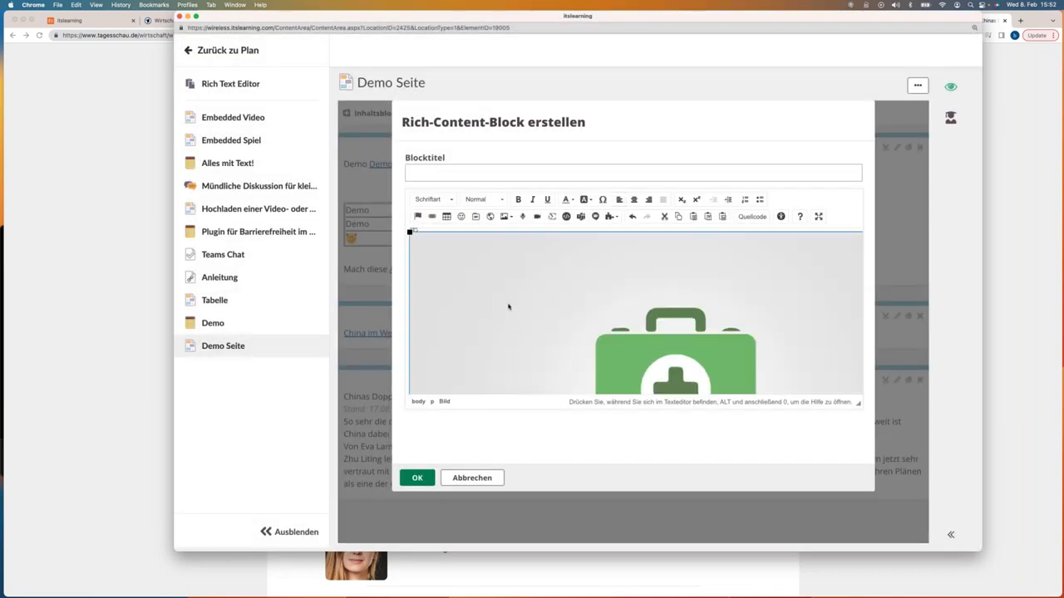
Shrink the first-aid image proportionally to about 194 by 129 pixels
left_click(410, 234)
left_click_drag(411, 232, 558, 280)
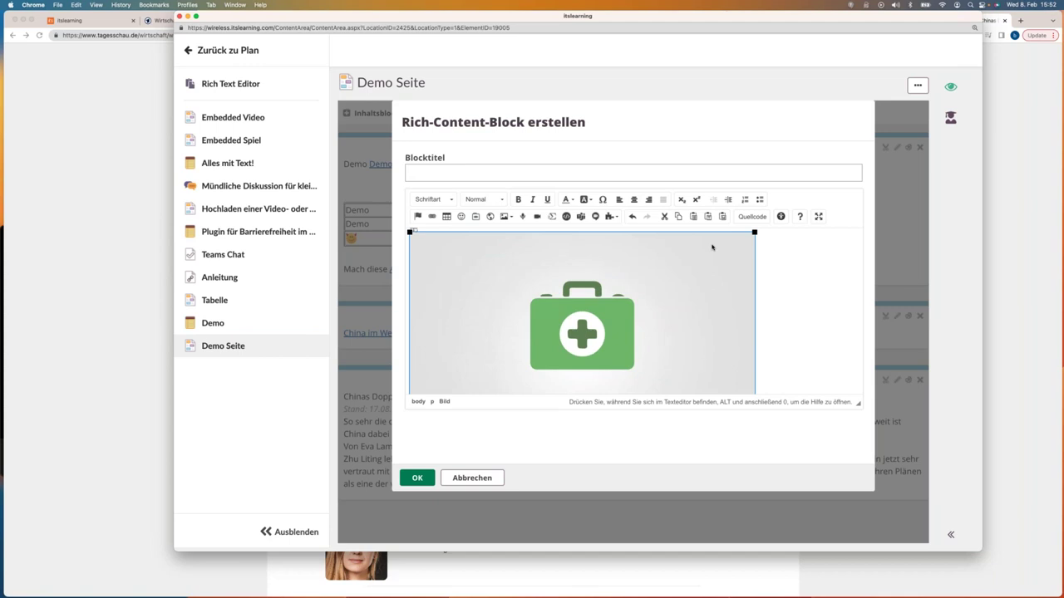
left_click(747, 238)
left_click(747, 238)
left_click_drag(747, 237, 557, 265)
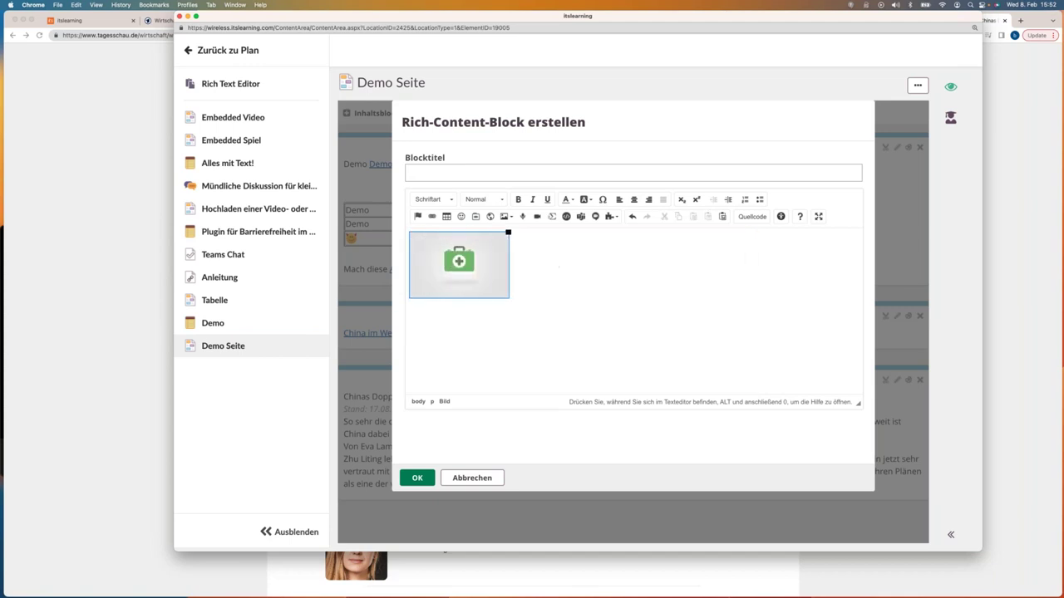
Try centre alignment on the first-aid image and set it to left alignment
left_click(456, 261)
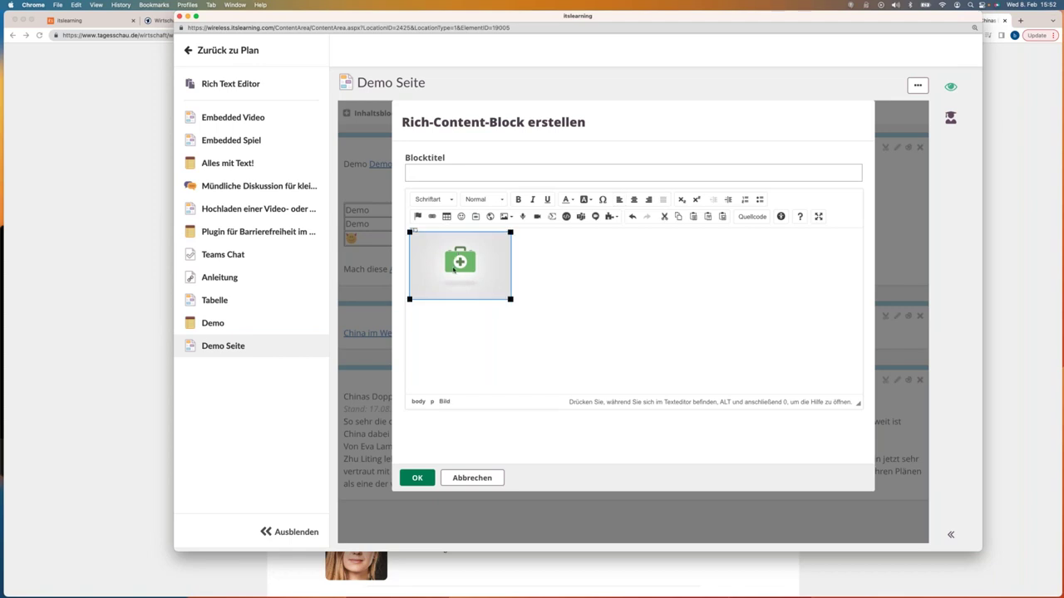
left_click(633, 199)
left_click(618, 199)
Set the first-aid image's alternative text to "First Aid Box" and save the content block
left_click(493, 281)
right_click(493, 281)
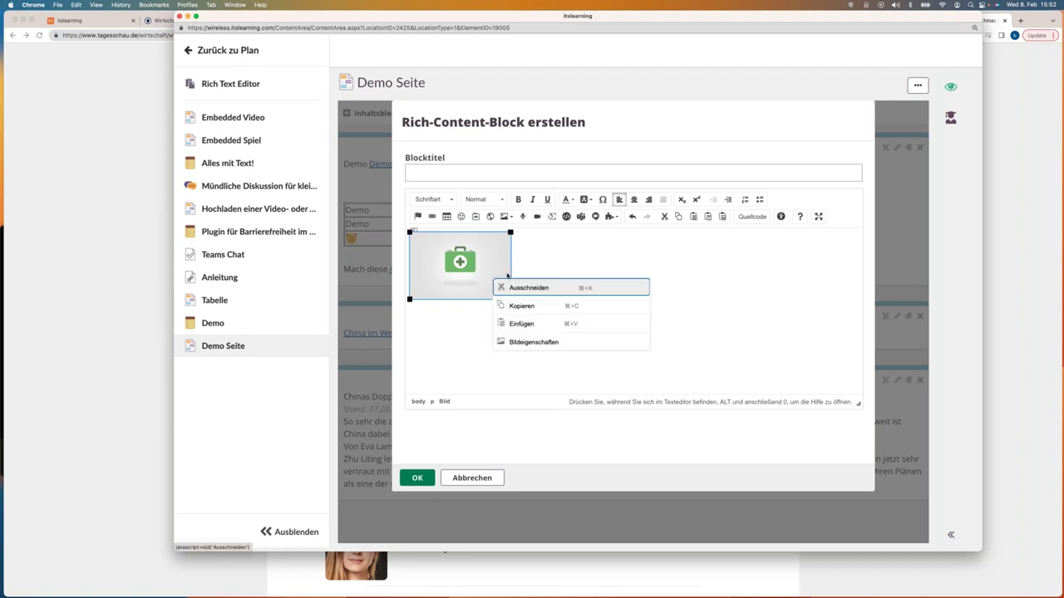
left_click(546, 343)
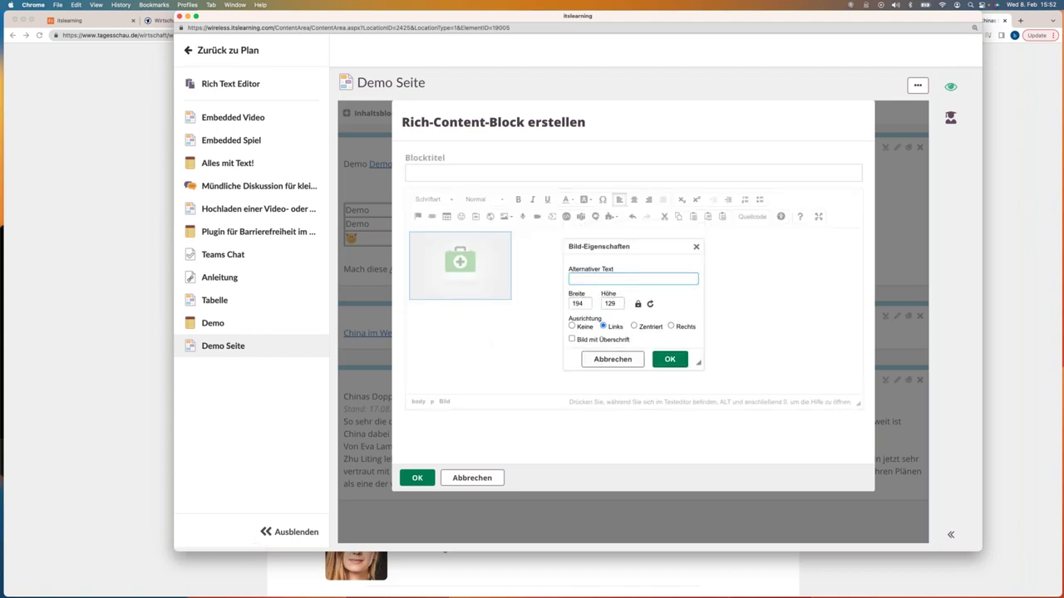
scroll(613, 313, "down", 1)
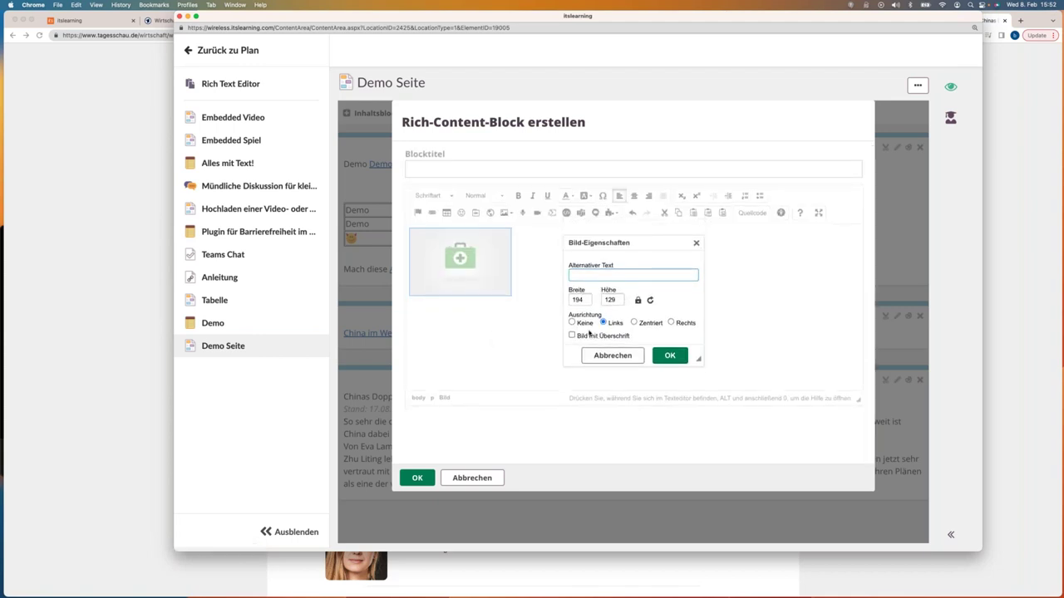
left_click_drag(615, 269, 567, 267)
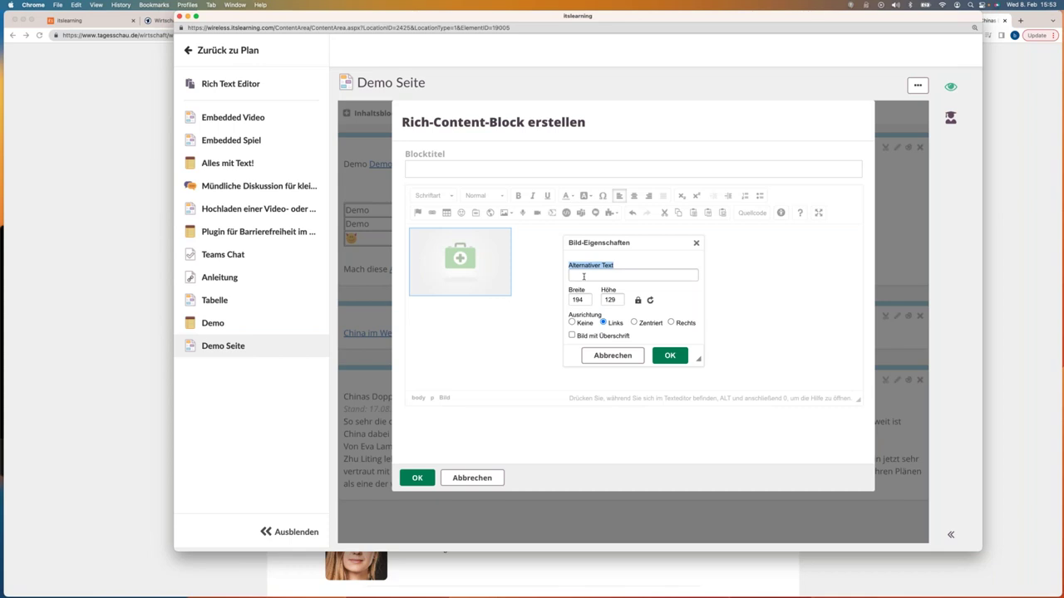
left_click(584, 276)
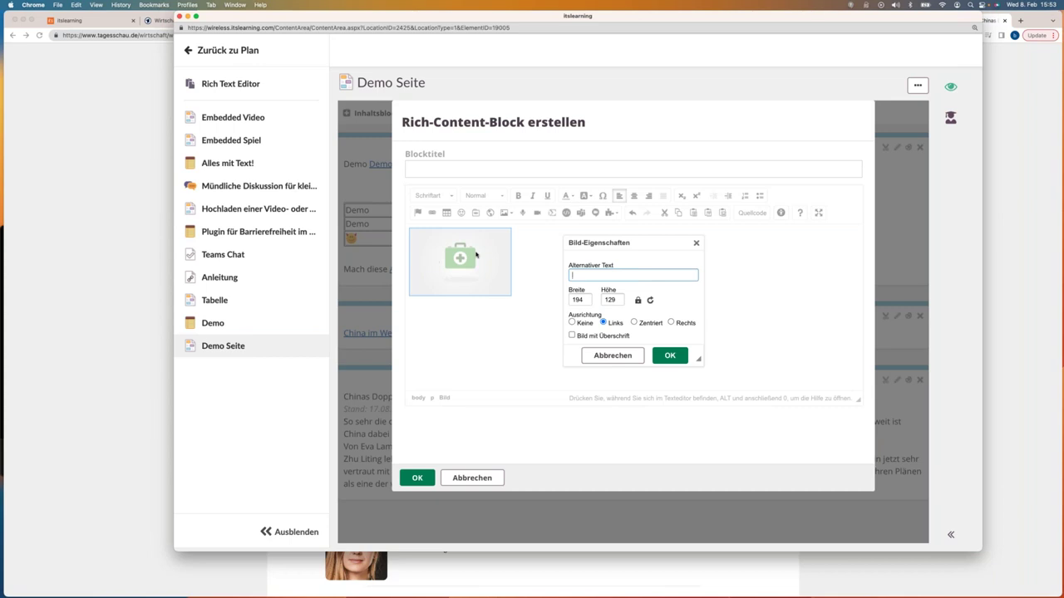
type("First Aid Box")
left_click(670, 354)
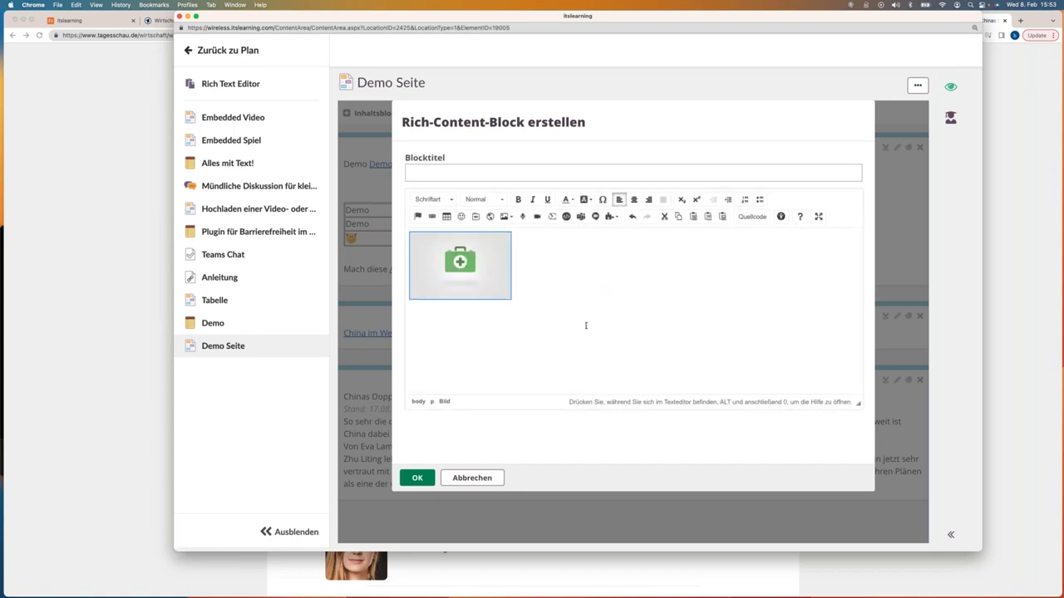
left_click(580, 322)
left_click(417, 478)
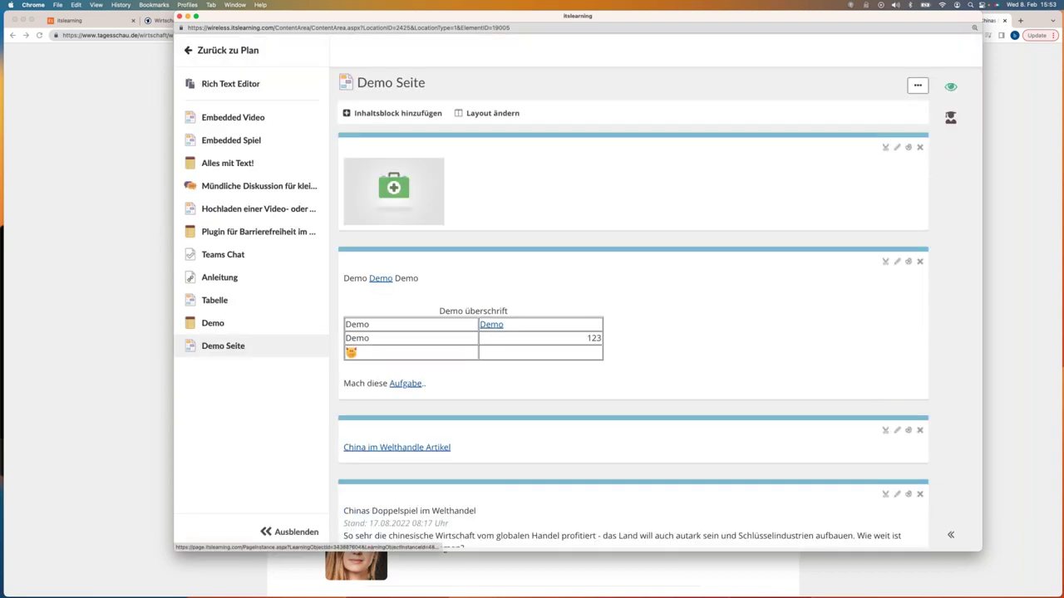
Start a new rich content block on Demo Seite and view the audio tool's recording and upload options without adding audio
left_click(392, 113)
left_click(531, 225)
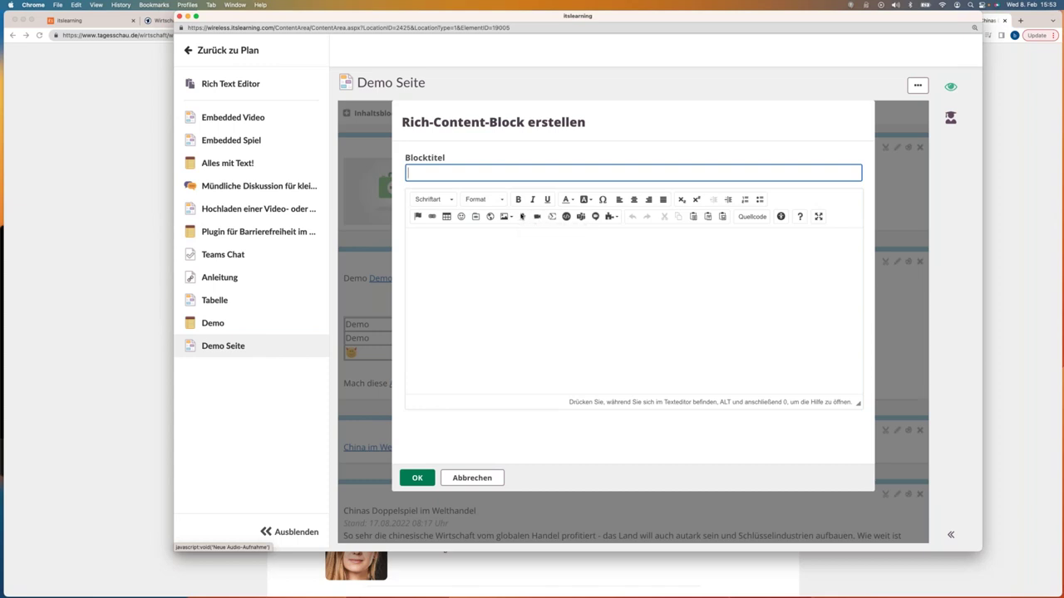
left_click(522, 219)
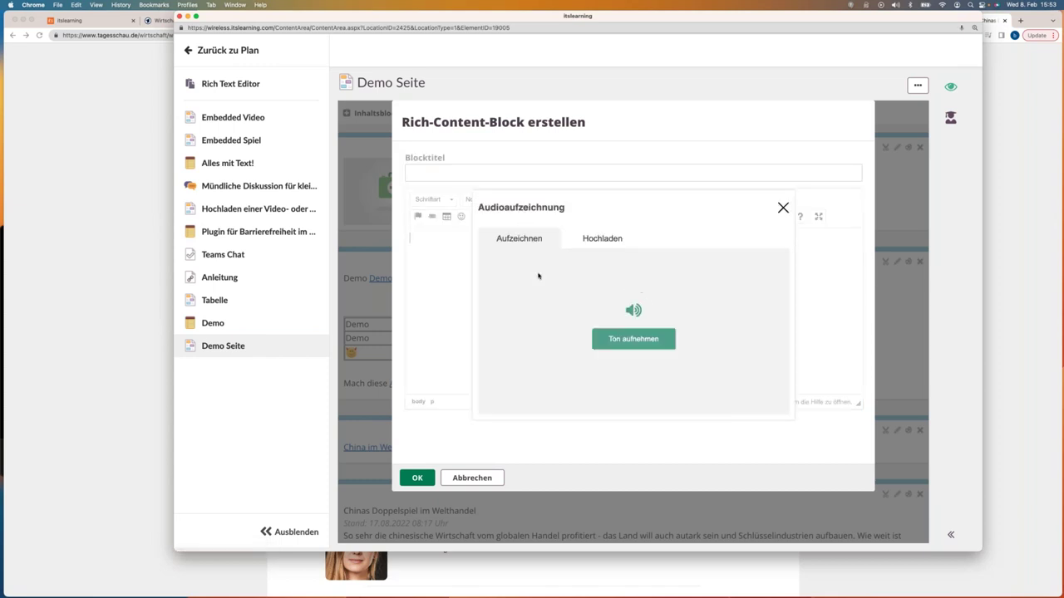
left_click(610, 239)
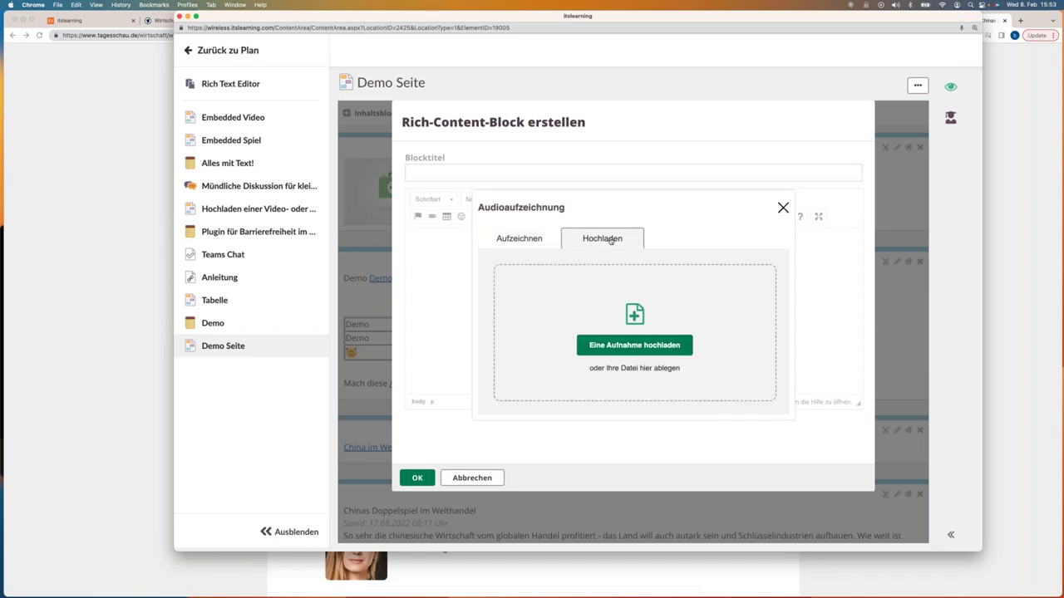
left_click(543, 240)
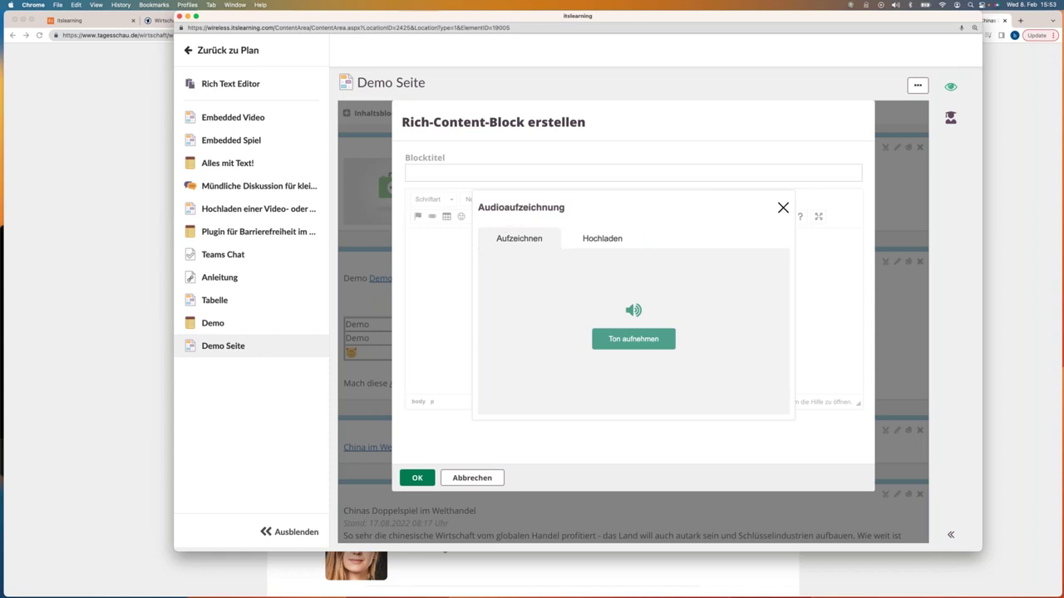
left_click(783, 209)
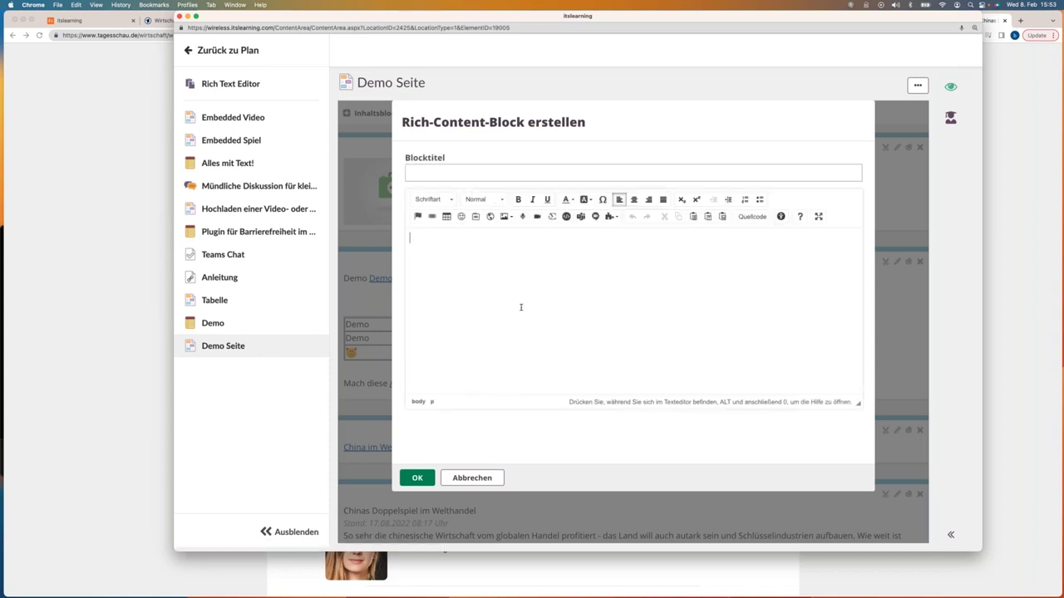
Insert the equation 3/4 + 4 = into the content block with the equation editor, using a stacked fraction
left_click(552, 217)
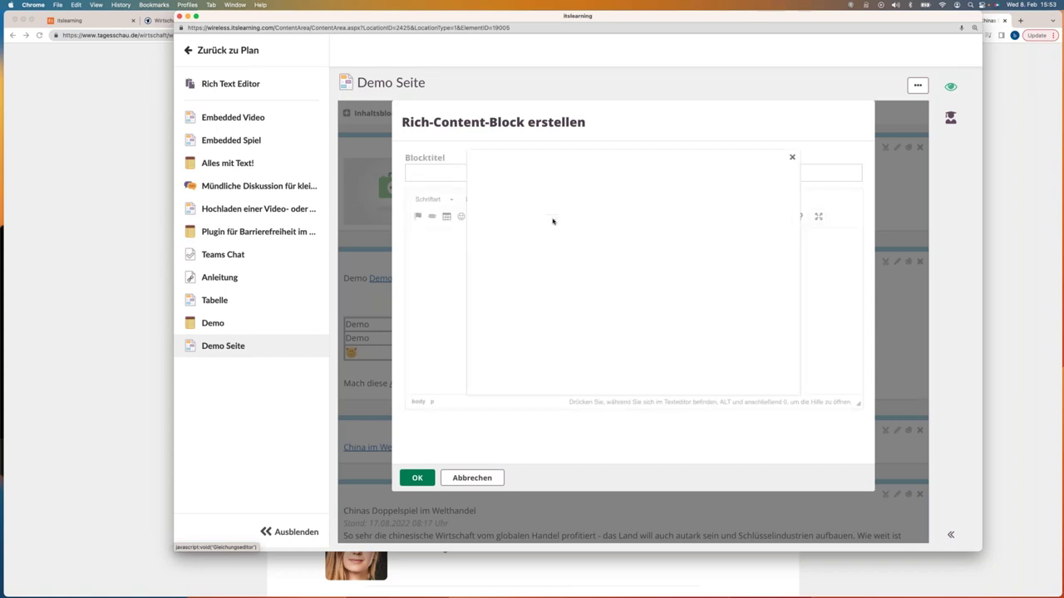
left_click(489, 223)
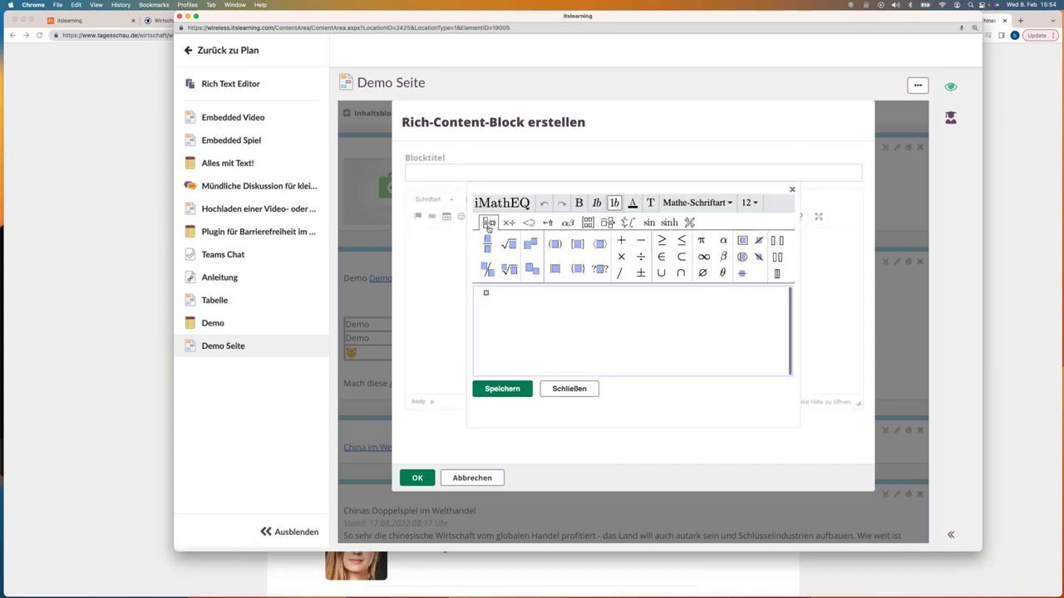
left_click(487, 244)
type("3/")
key("Tab")
type("4")
key("Tab")
type("+ 4 =")
left_click(502, 388)
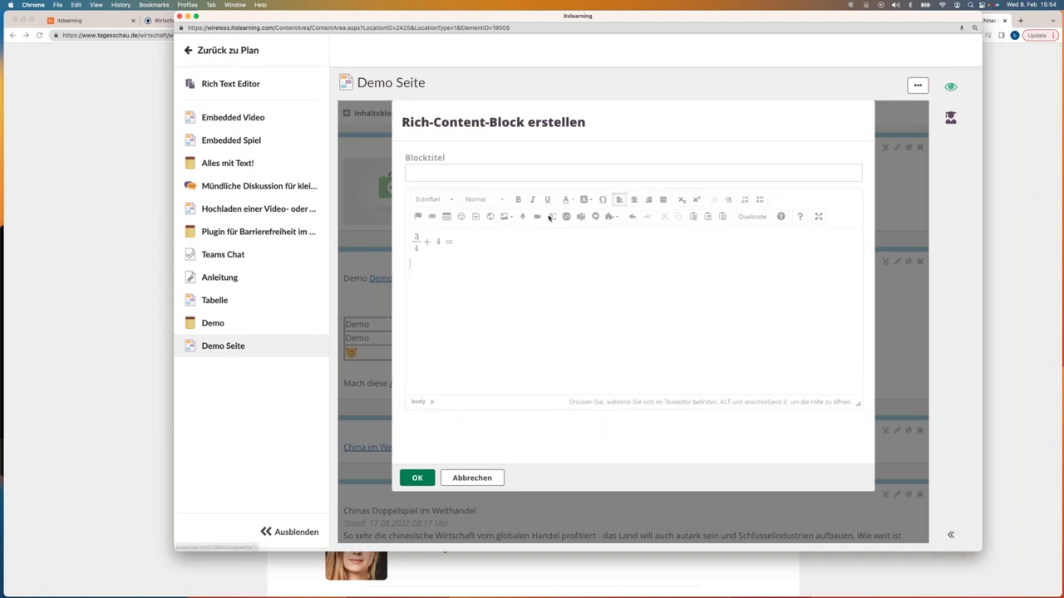
Insert a second equation, tanh⁻¹(4) + π, below the first using the hyperbolic function and Greek letter symbols
left_click(549, 218)
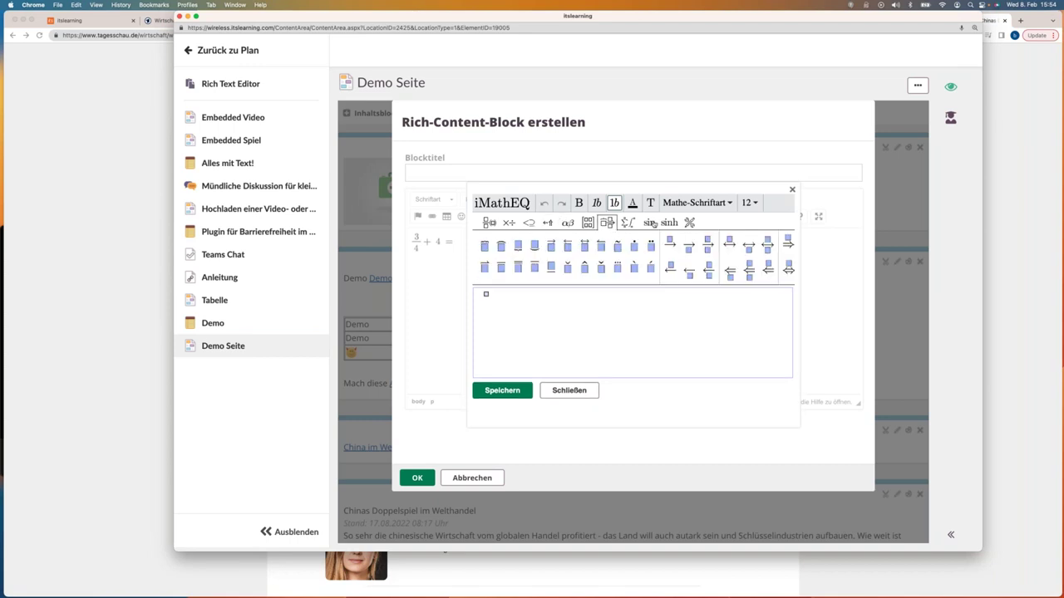
mouse_move(669, 223)
left_click(683, 245)
type("4")
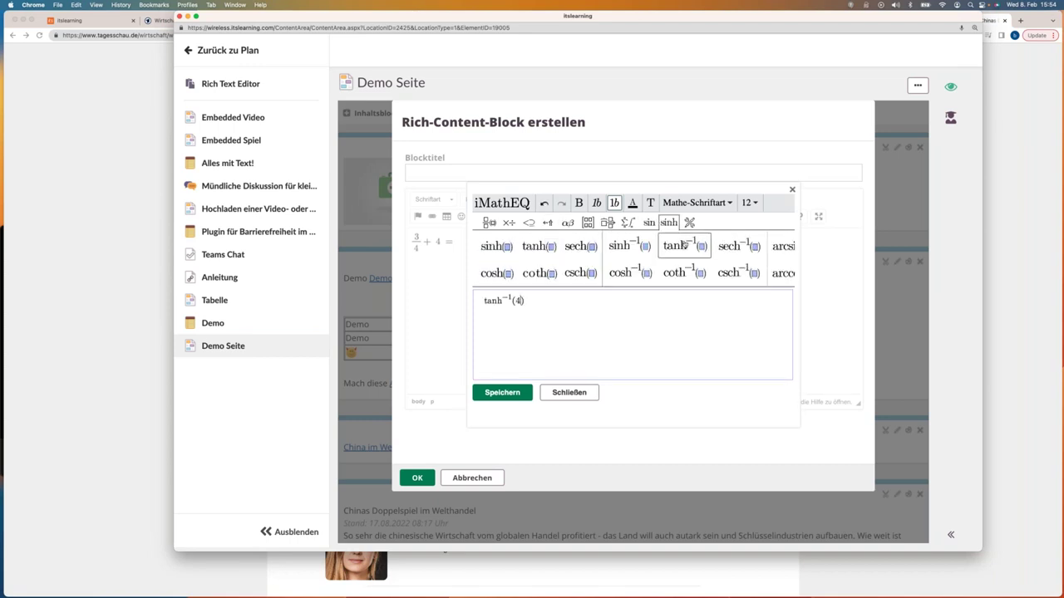
key("Right")
type("+")
mouse_move(528, 222)
mouse_move(567, 222)
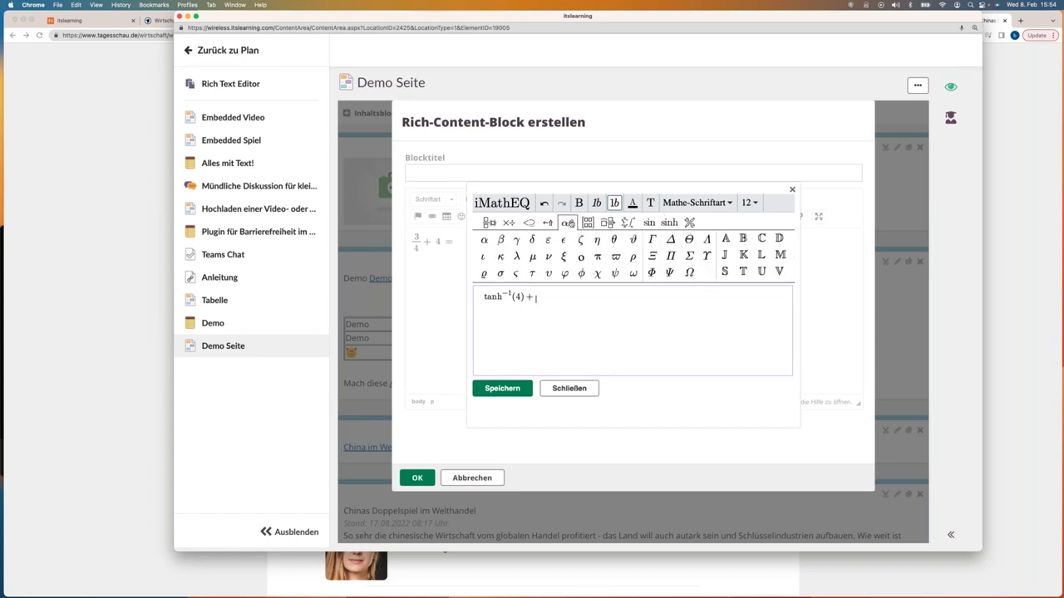
left_click(598, 258)
left_click(502, 388)
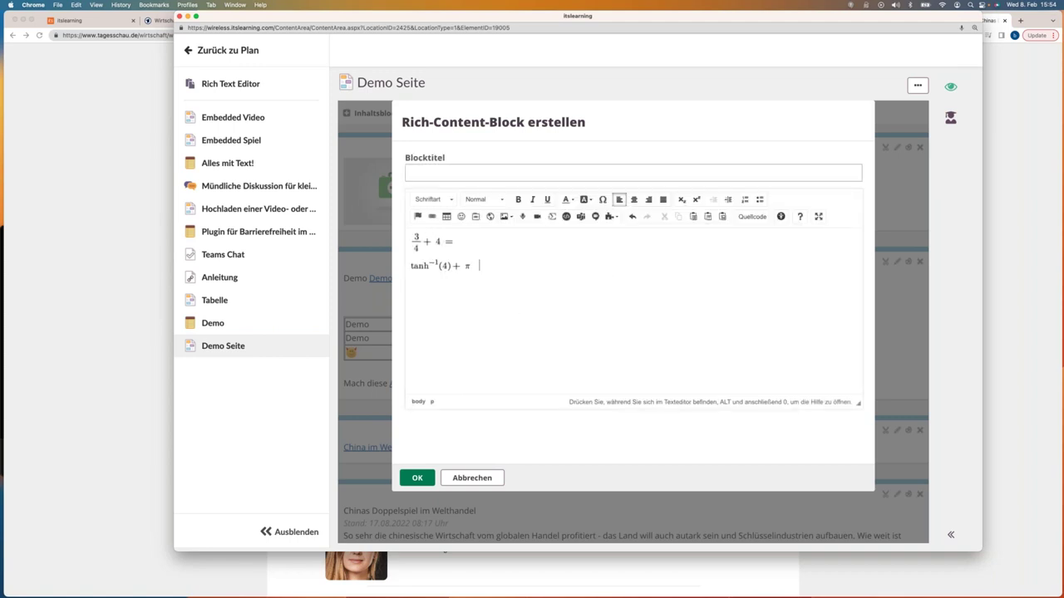
Examine the equation editor's symbol sets and its font size, font and font colour options
left_click(551, 217)
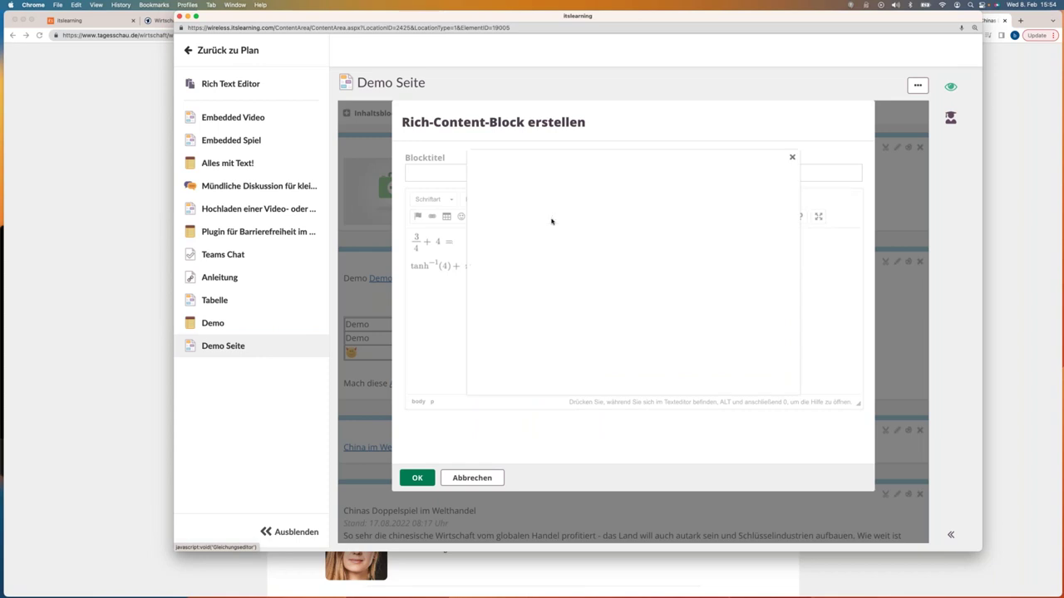
left_click(567, 222)
left_click(606, 222)
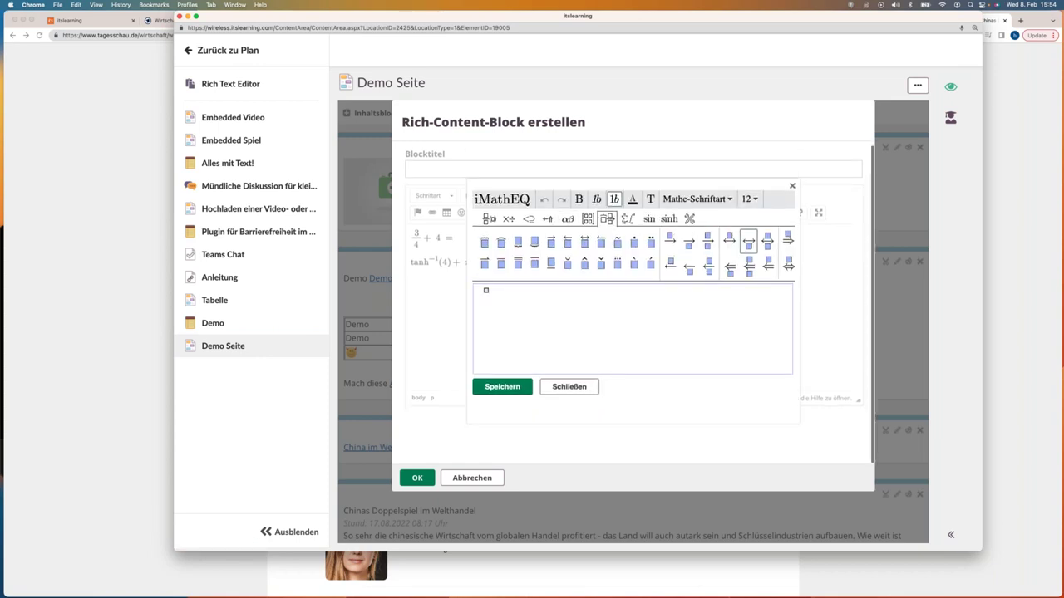
left_click(749, 202)
left_click(716, 203)
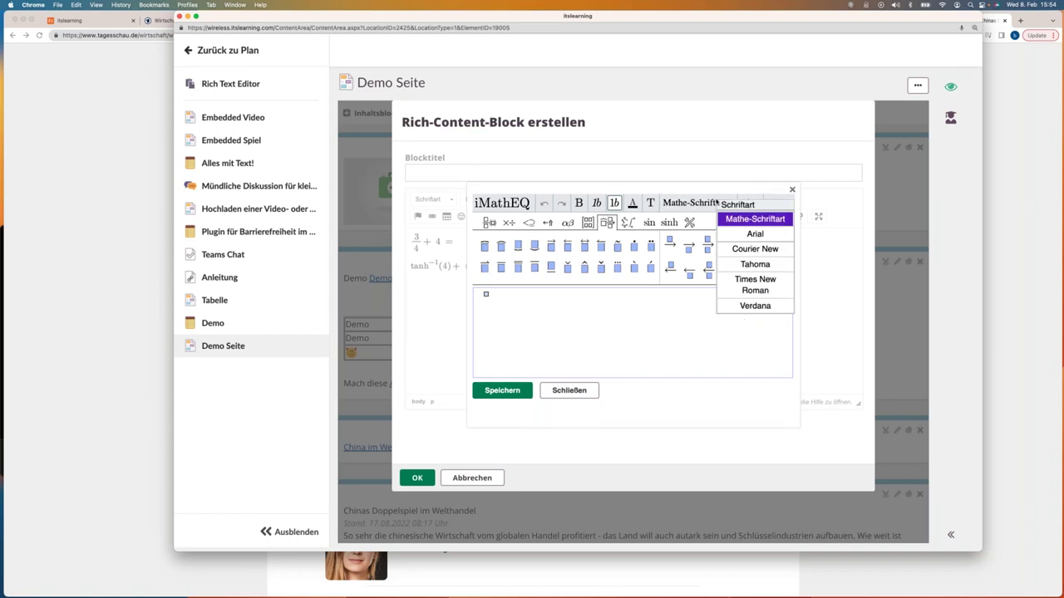
left_click(635, 204)
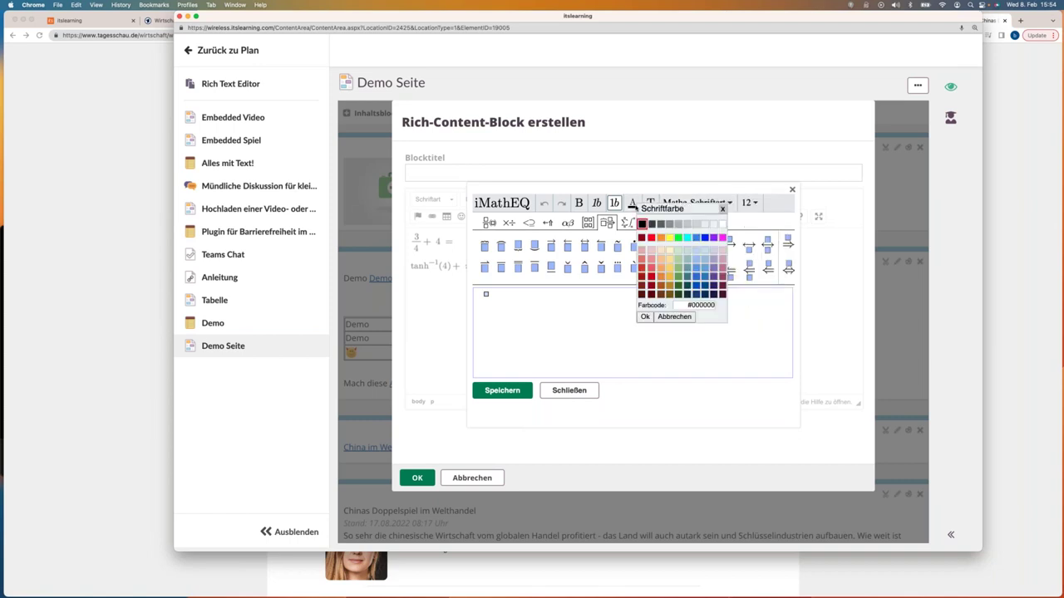
Open the iMathEQ website from the equation editor and view its online formula editor page
left_click(501, 202)
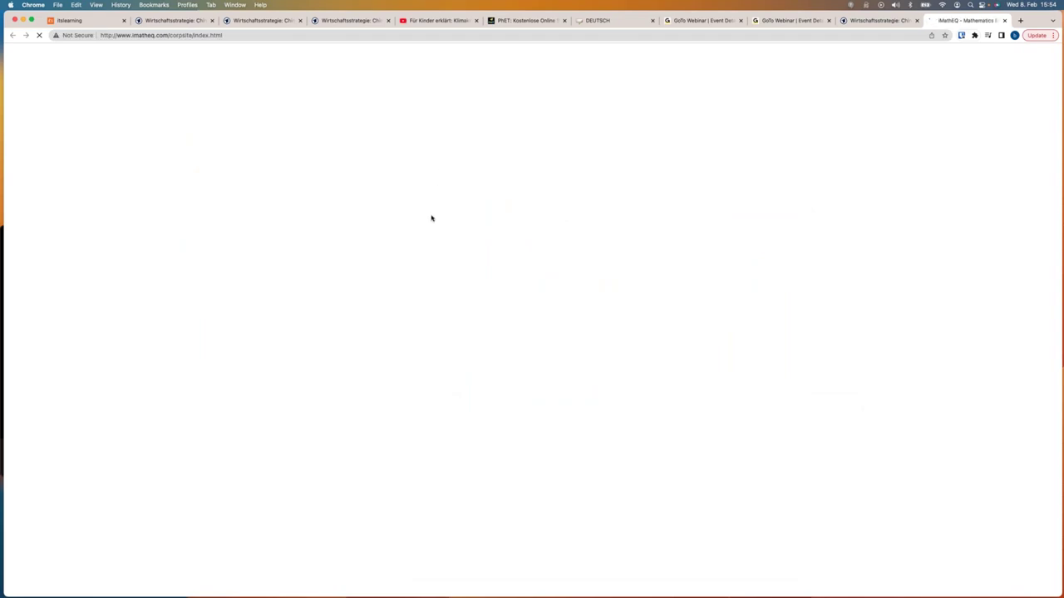
key("ctrl+Tab")
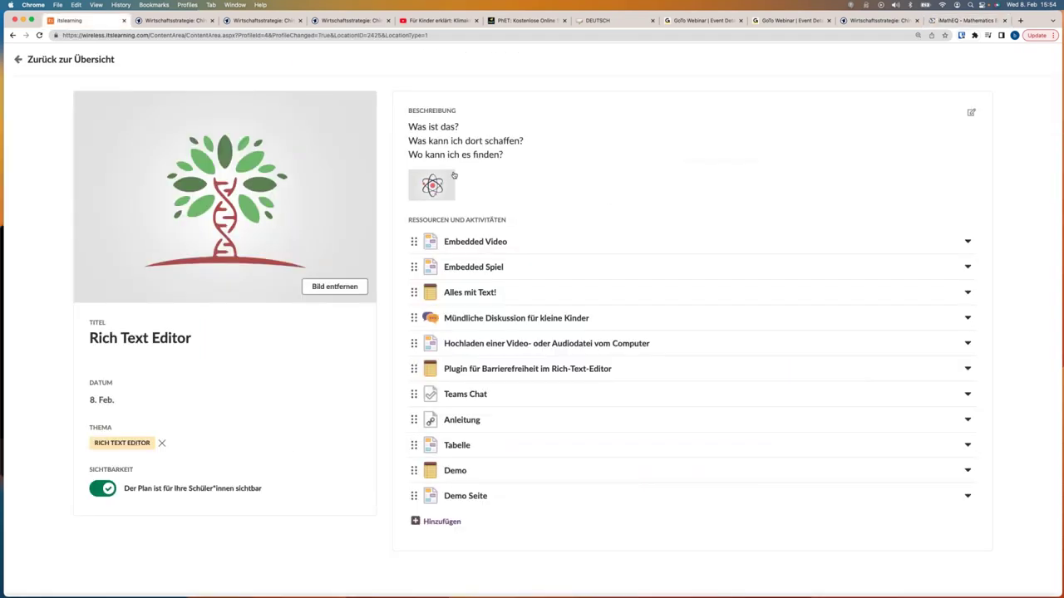
key("super+grave")
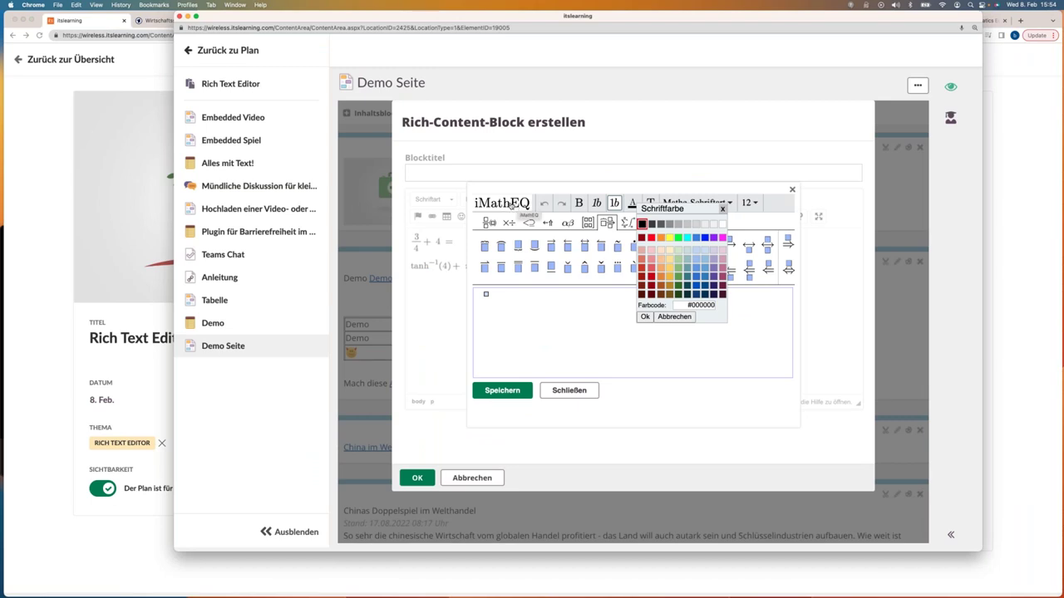
left_click(988, 23)
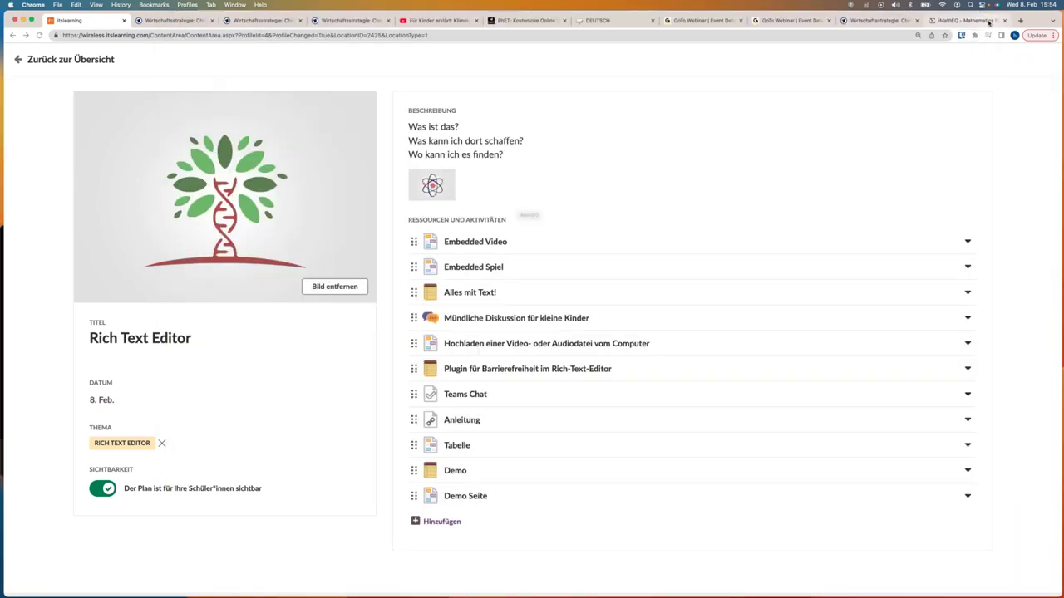
left_click(988, 22)
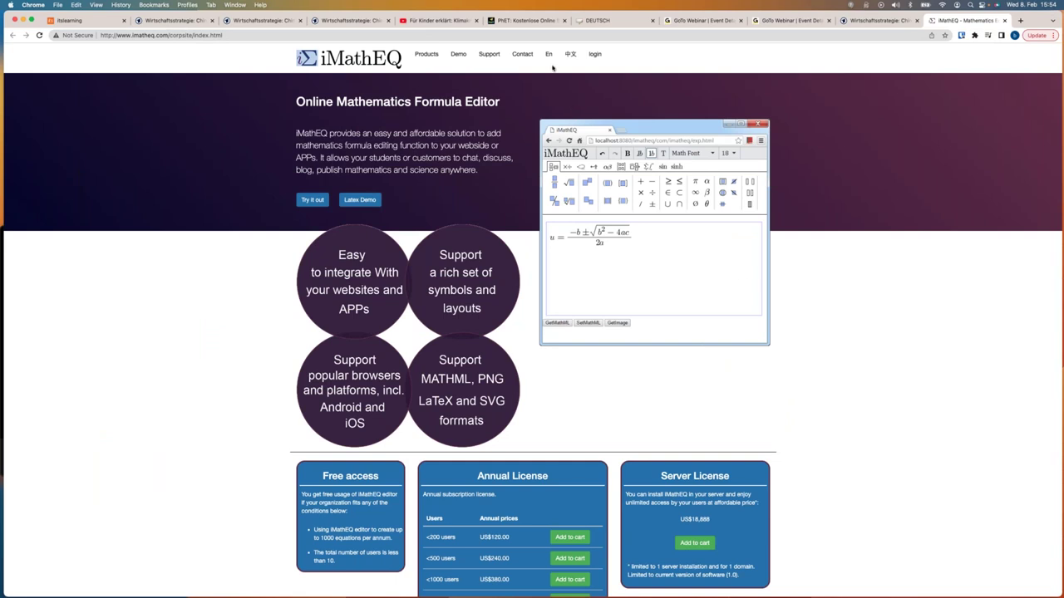
key("super+1")
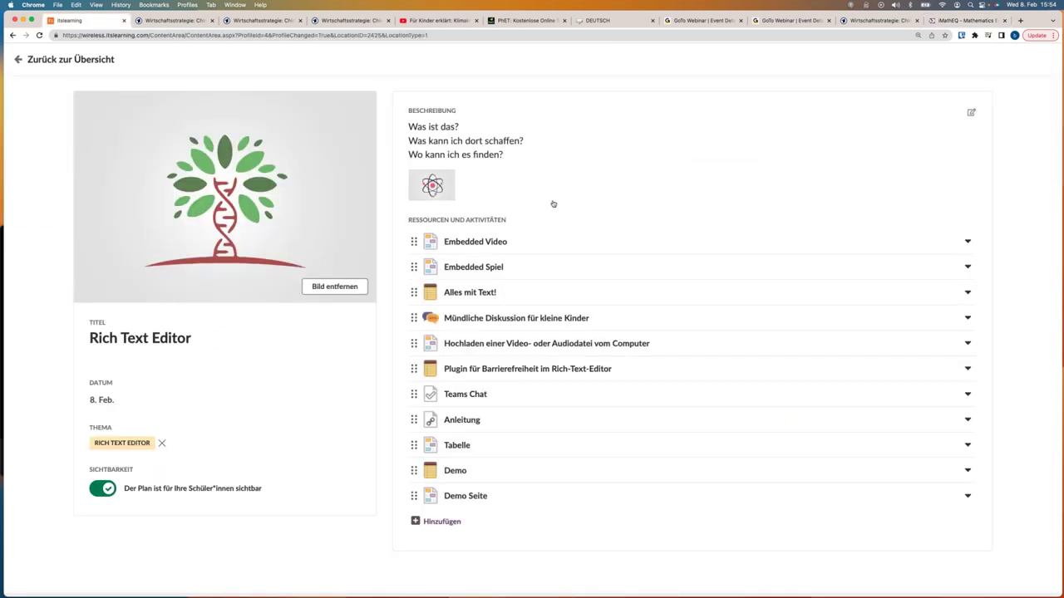
Return to the Demo Seite window, close the empty equation editor and save the block with both equations
key("super+grave")
left_click(569, 388)
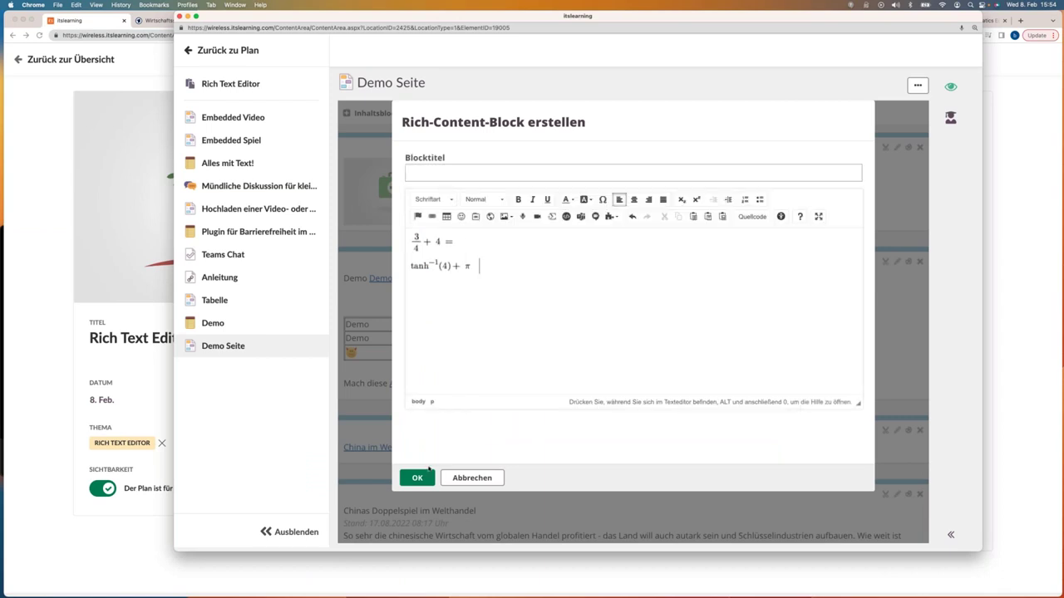
left_click(417, 478)
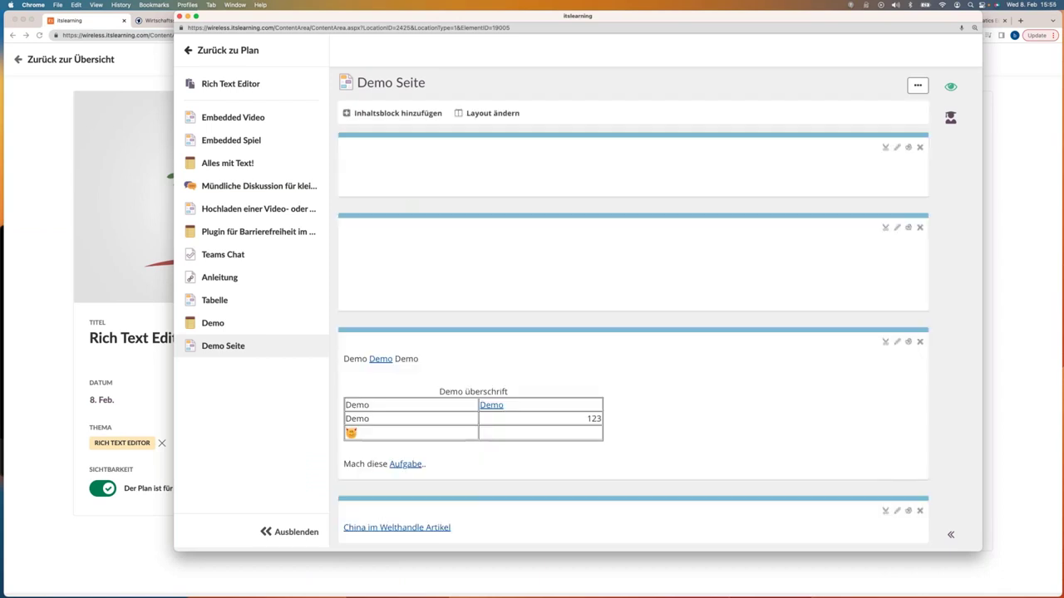
Start another rich content block on Demo Seite and copy the URL of the YouTube video "Für Kinder erklärt: Klimakrise I Klimawandel"
left_click(383, 117)
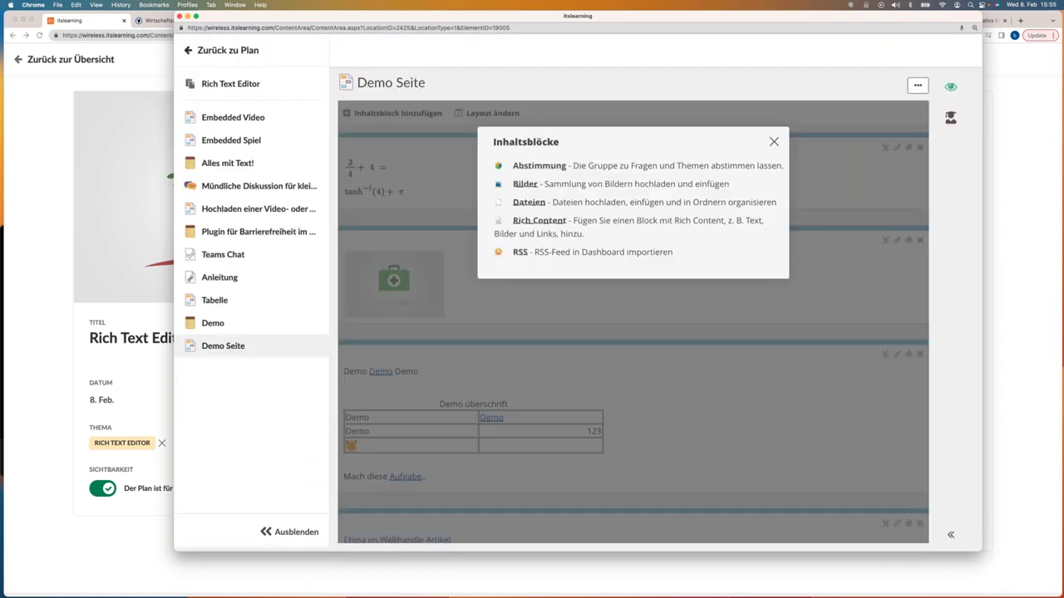
left_click(536, 221)
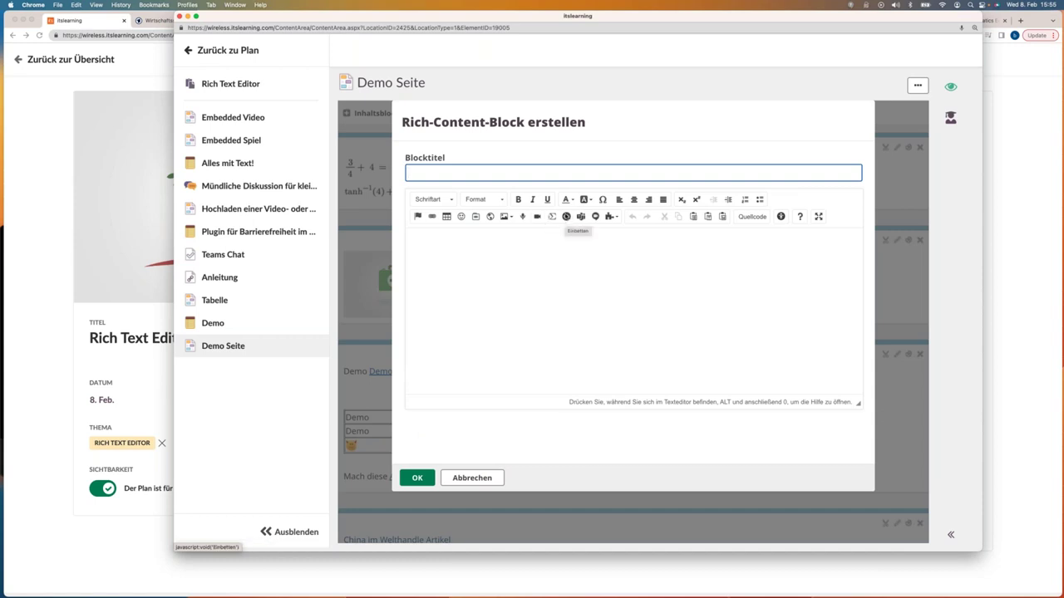
left_click_drag(570, 15, 670, 16)
left_click(238, 65)
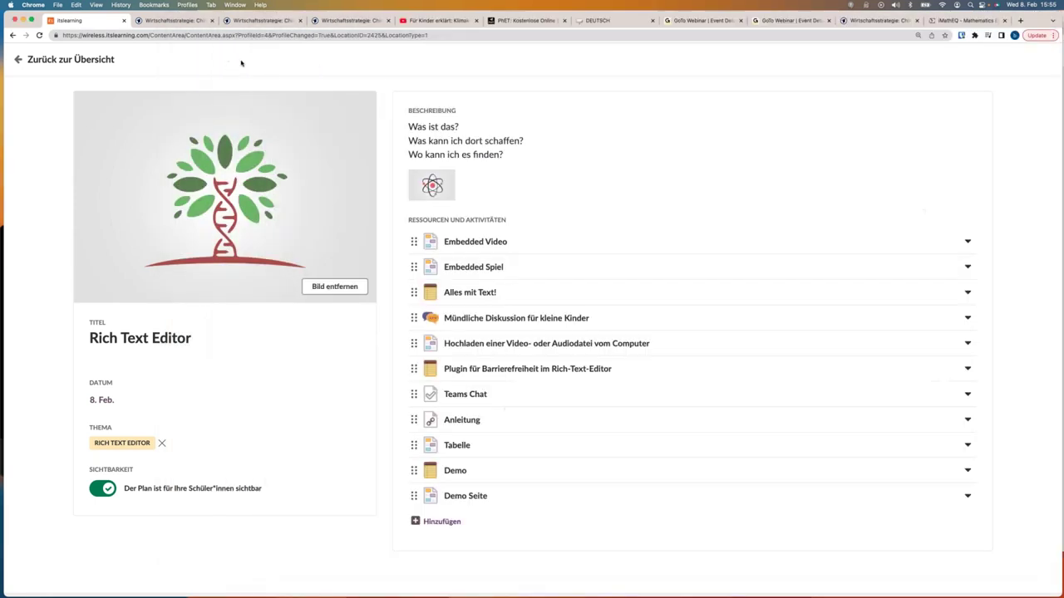
left_click(434, 30)
left_click(432, 20)
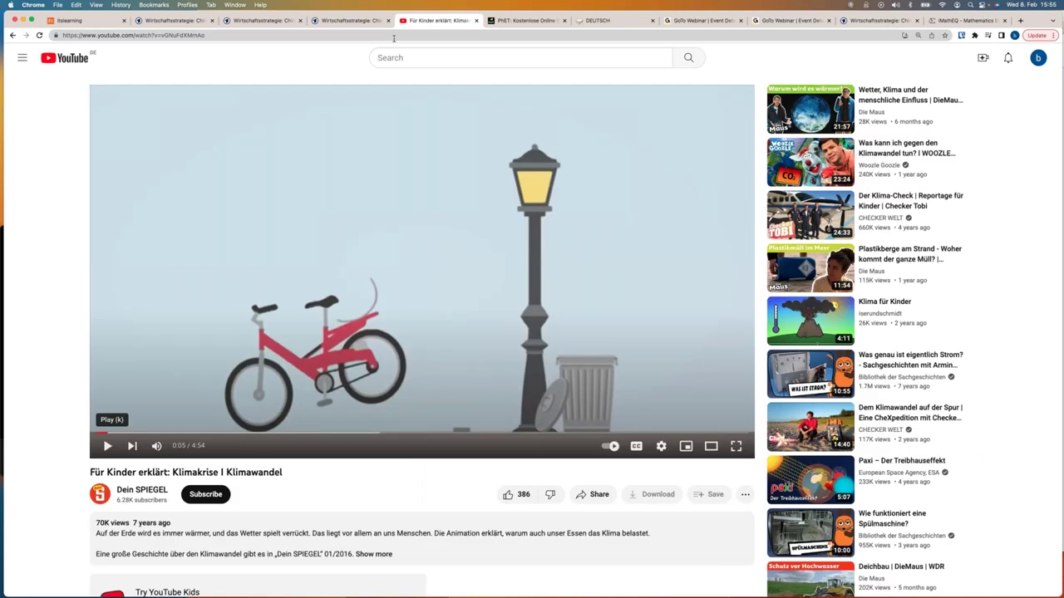
left_click(225, 35)
key("super+c")
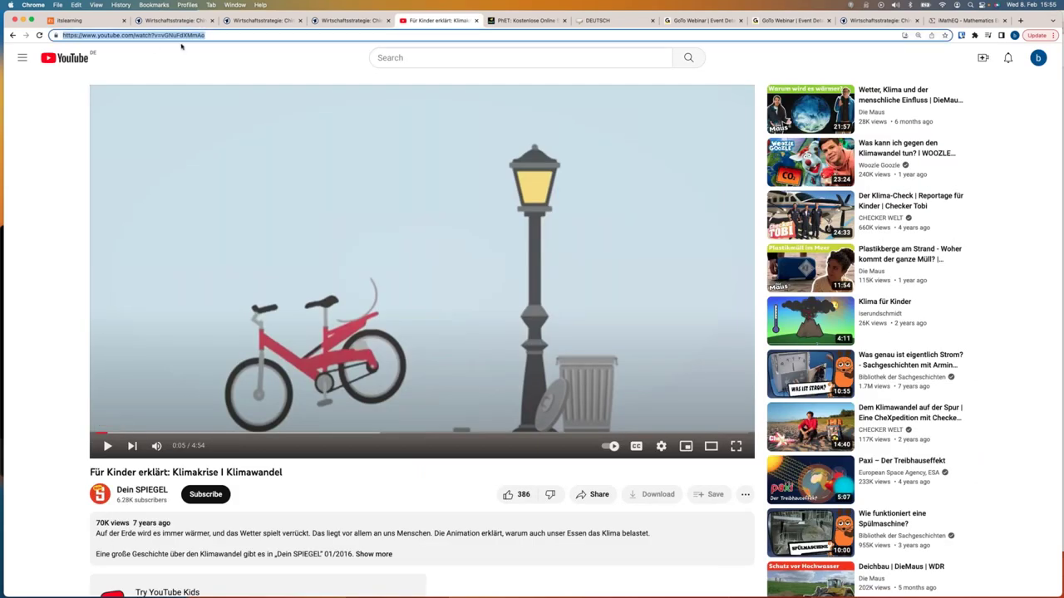
Embed the copied YouTube video URL in the new content block, trying playback in the preview, and save the block
key("super+grave")
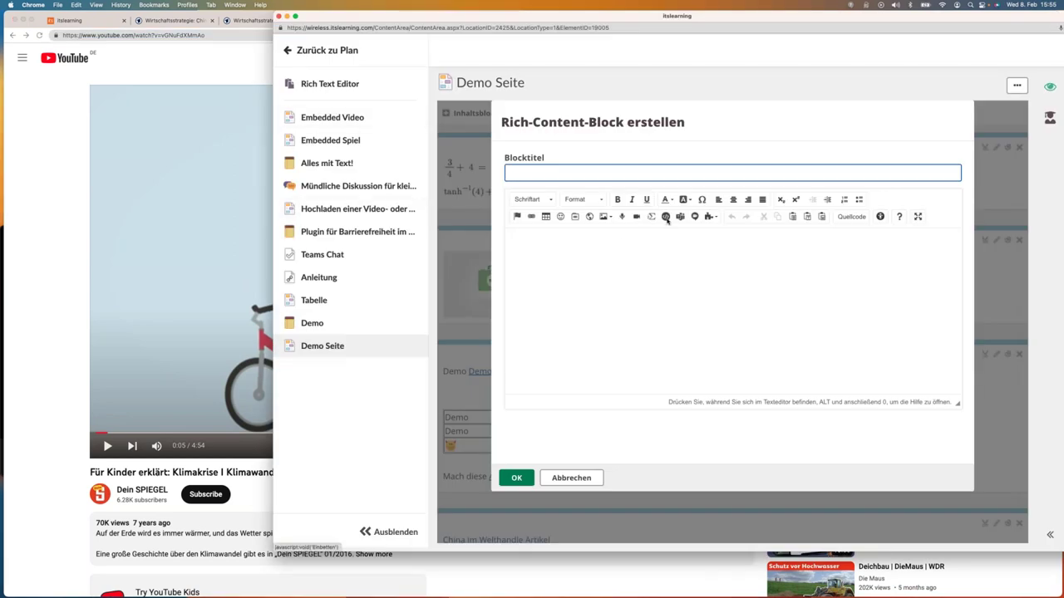
left_click(666, 217)
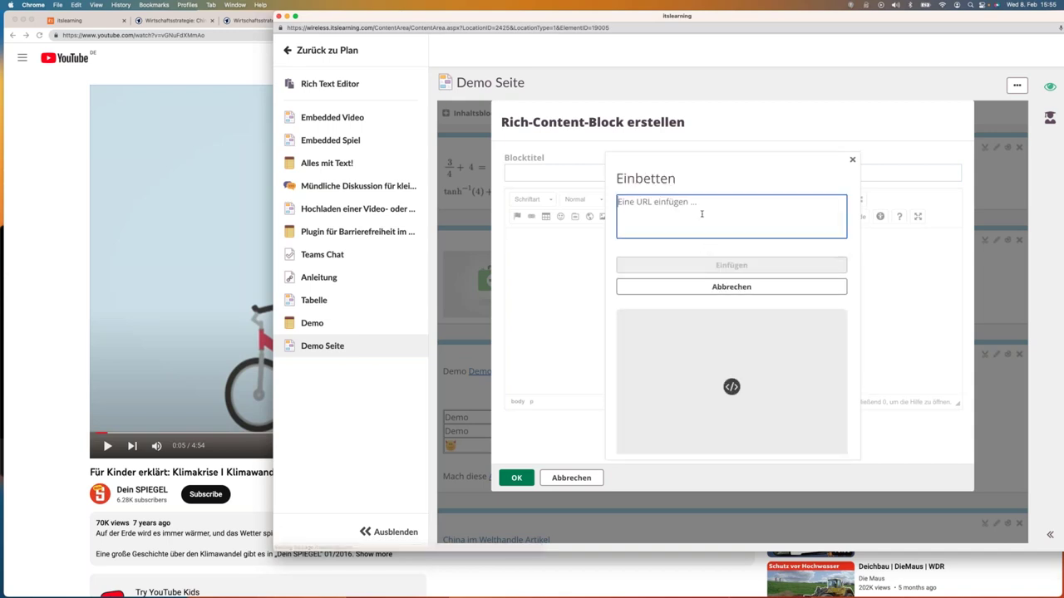
key("super+v")
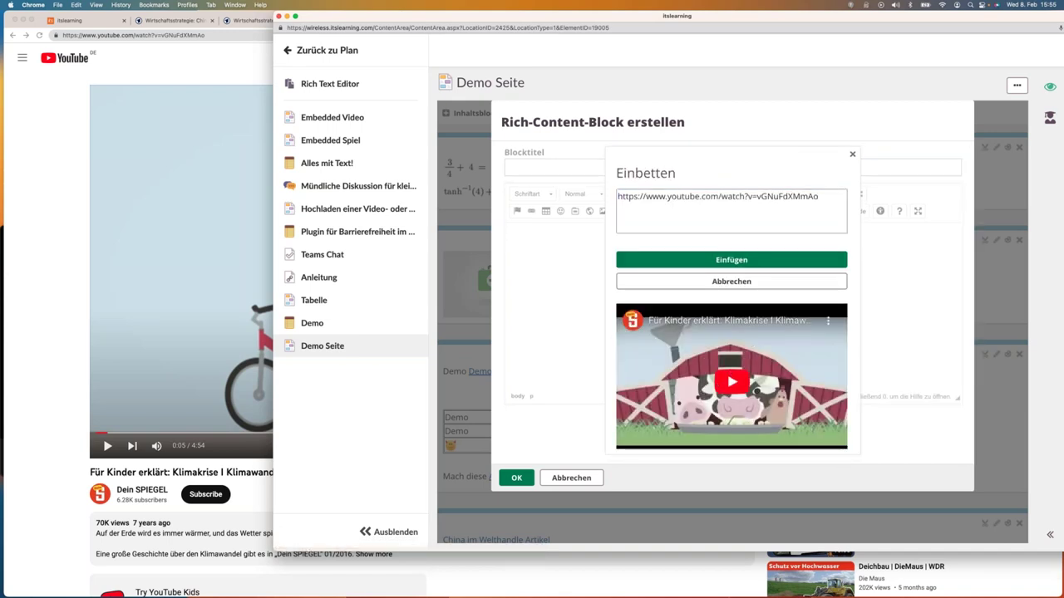
left_click(740, 378)
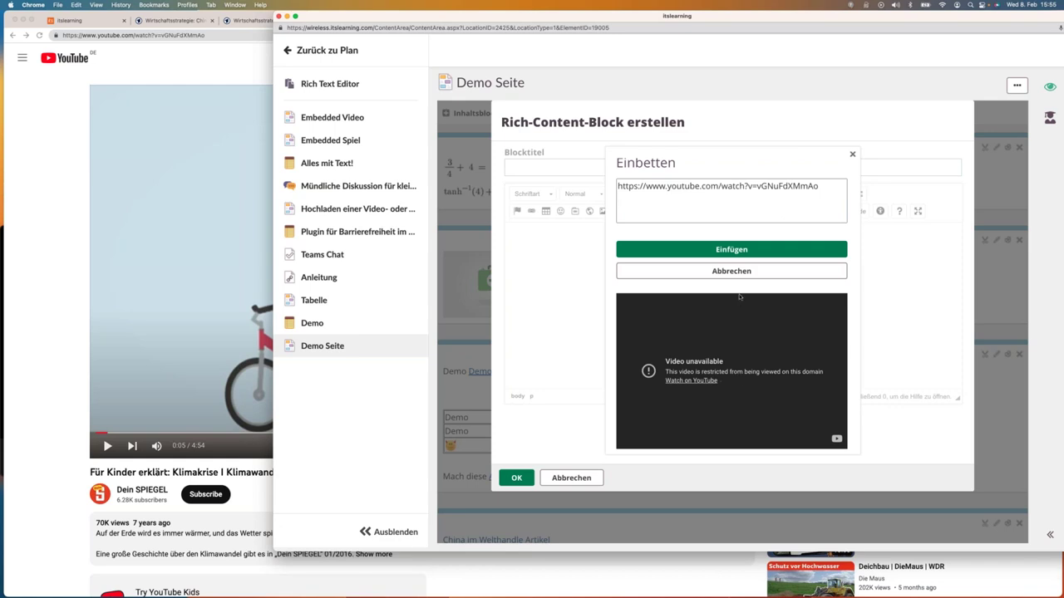
left_click(731, 250)
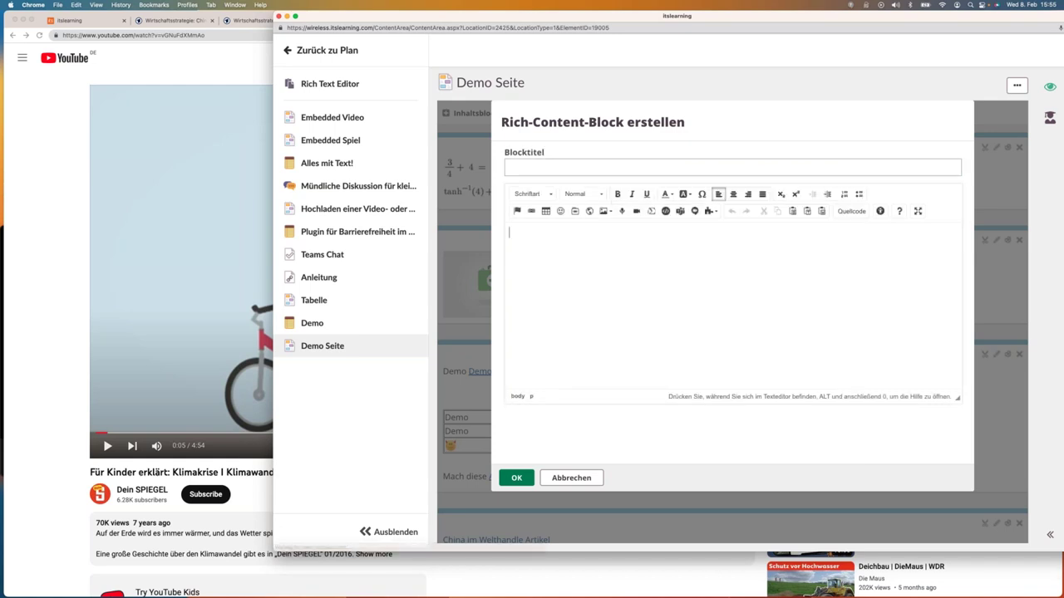
left_click(516, 478)
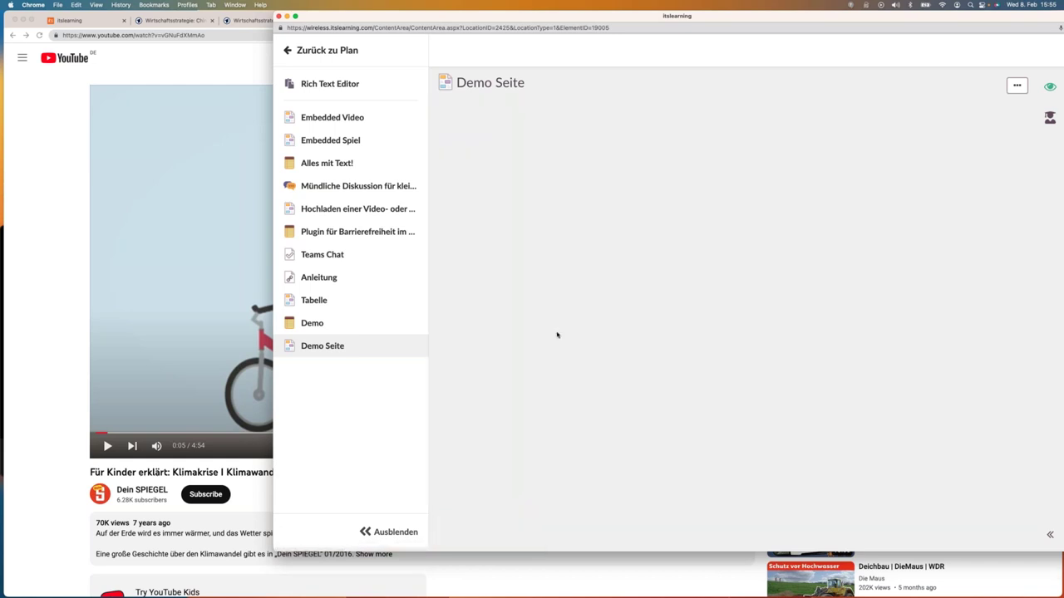
Play the embedded YouTube video on Demo Seite, view it in full screen, and pause it after leaving full screen
left_click(556, 236)
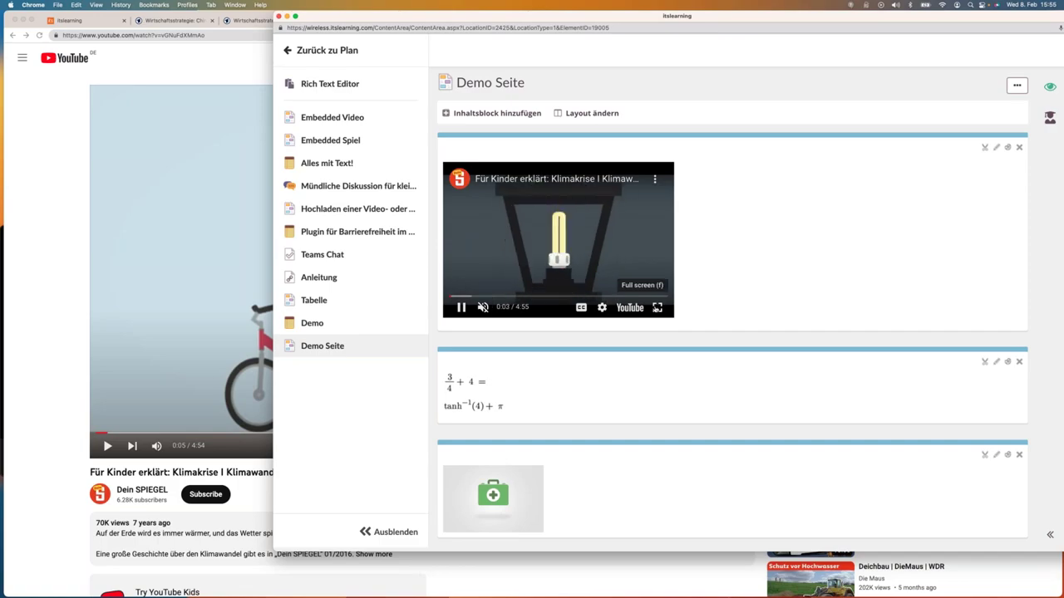
left_click(657, 307)
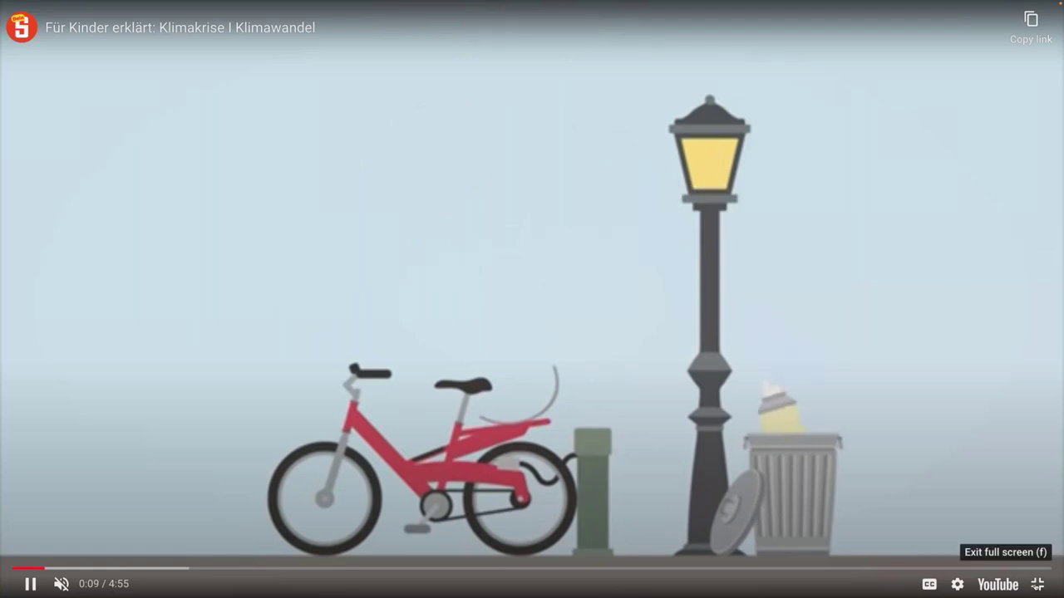
left_click(1037, 584)
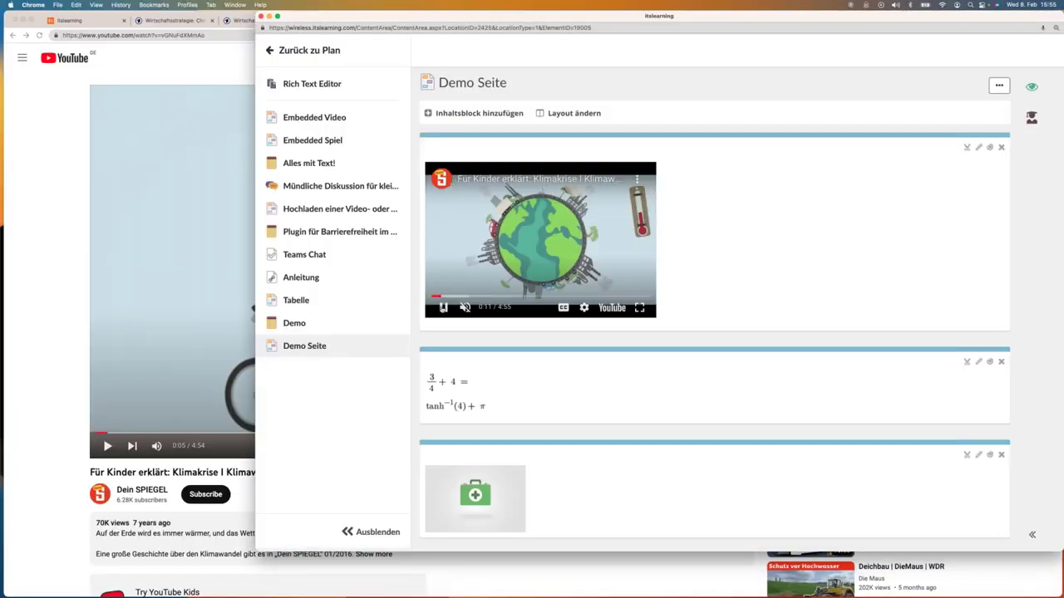
left_click(443, 308)
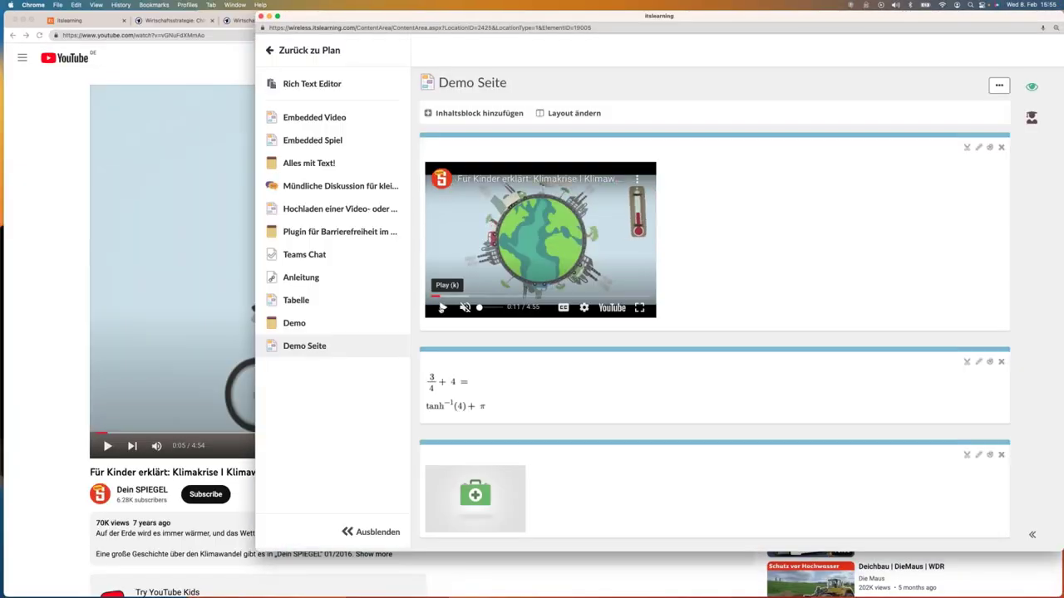
Start another rich content block on Demo Seite and open the Edupool 3.0 plug-in content library
left_click(463, 117)
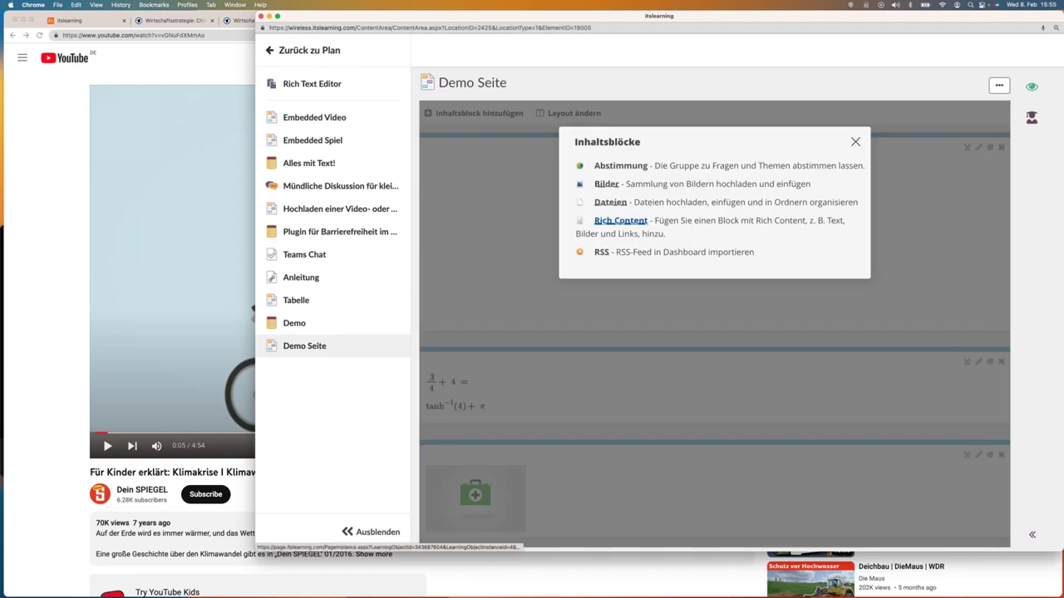
left_click(620, 220)
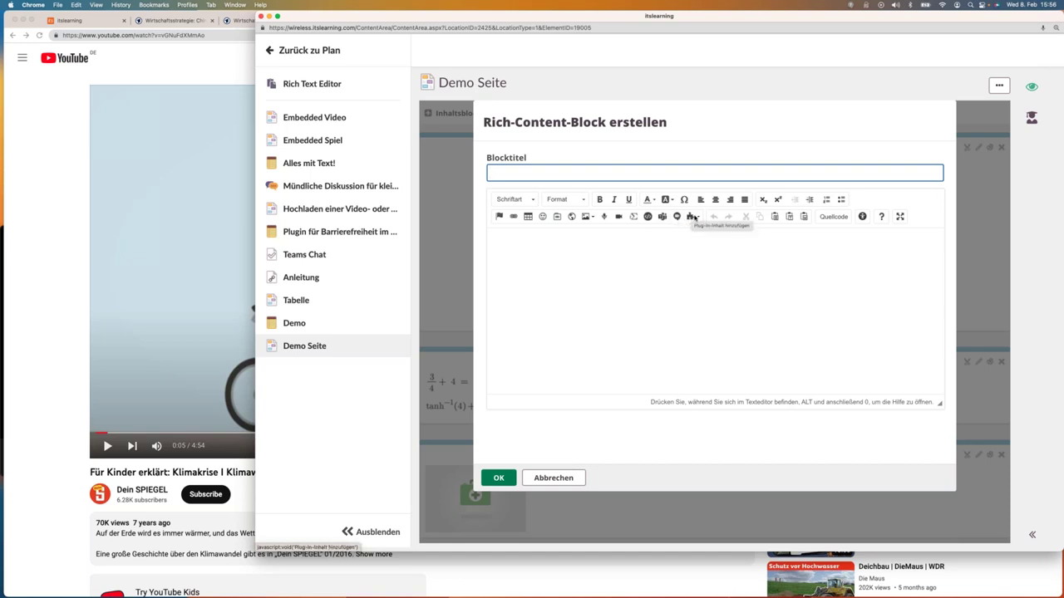
left_click(693, 217)
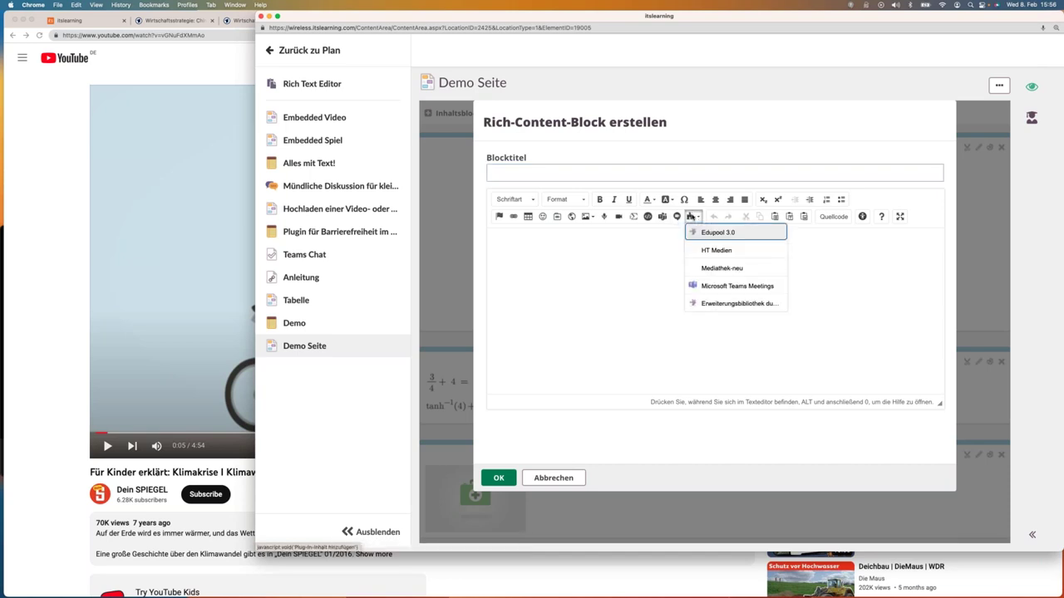
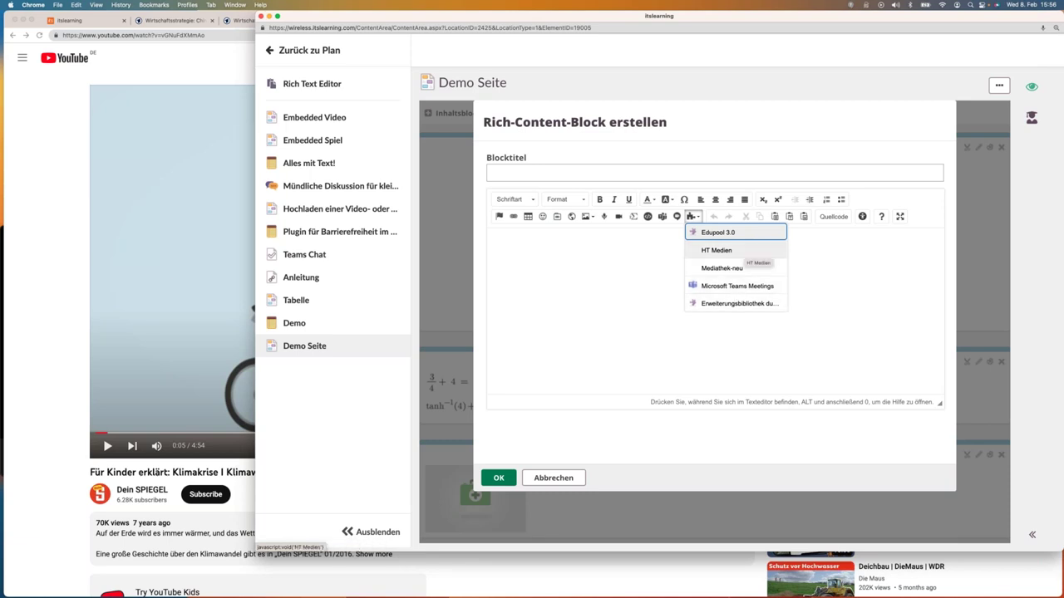
left_click(720, 233)
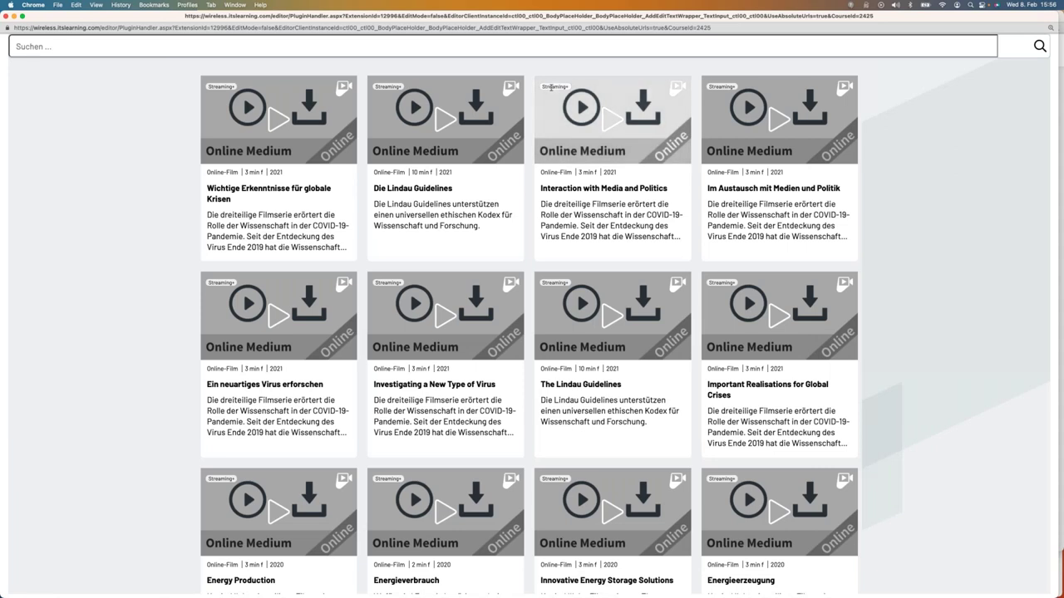
View "Interaction with Media and Politics" in the library, search for "Media", view the 2021 "Interaktiv: Was ist "Social Media"?" entry, and close the library
left_click(613, 152)
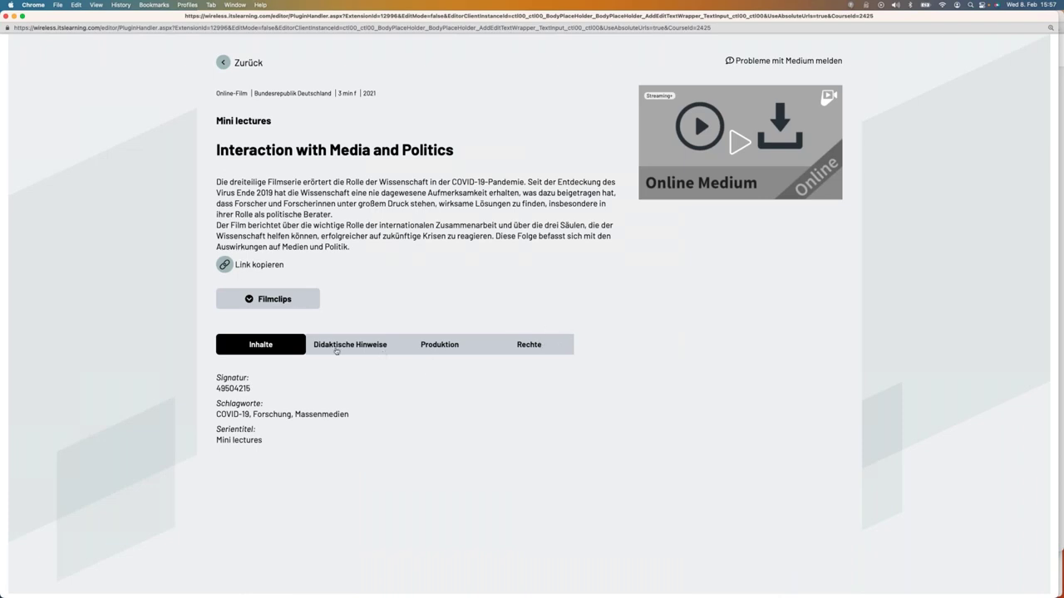
left_click(224, 64)
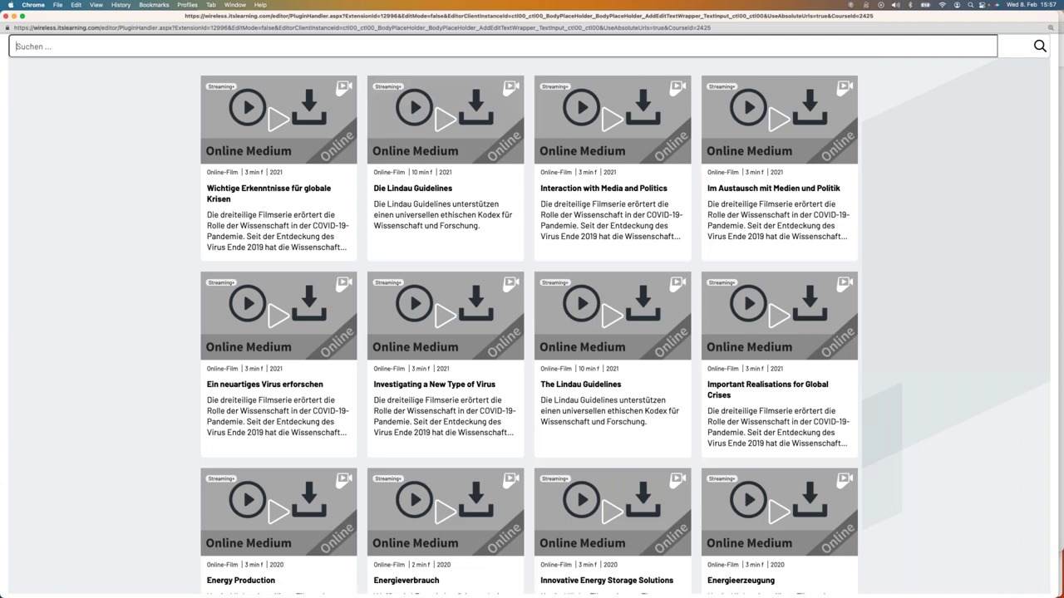
type("Robo")
key("Return")
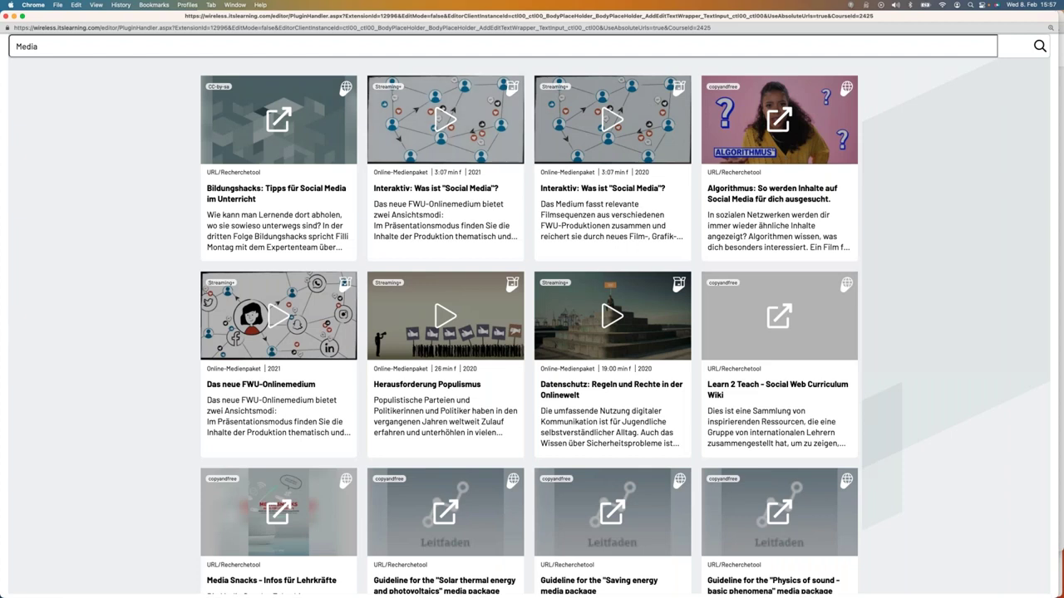
left_click(445, 119)
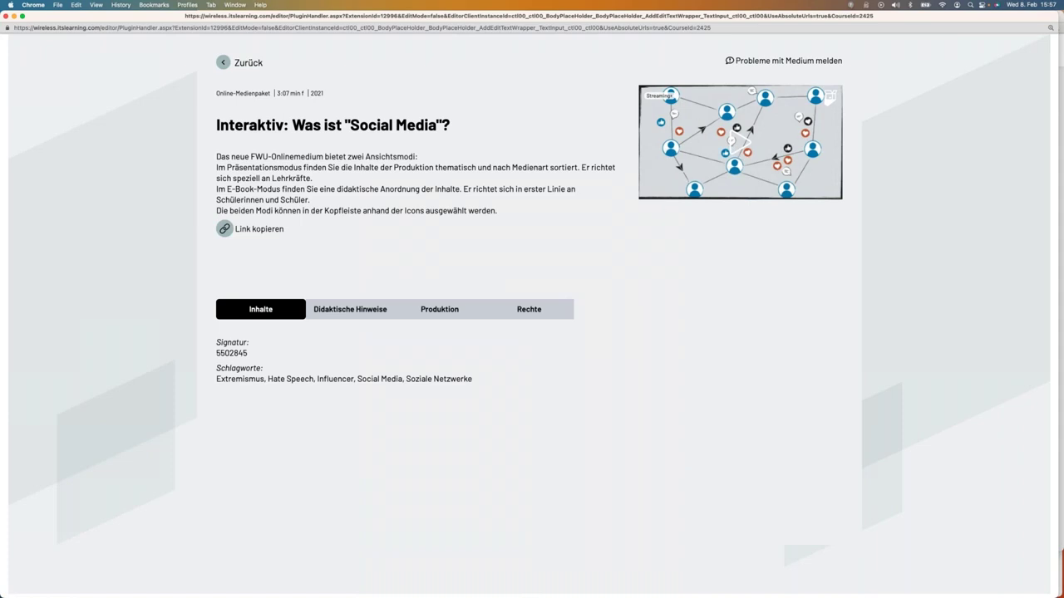
left_click(6, 15)
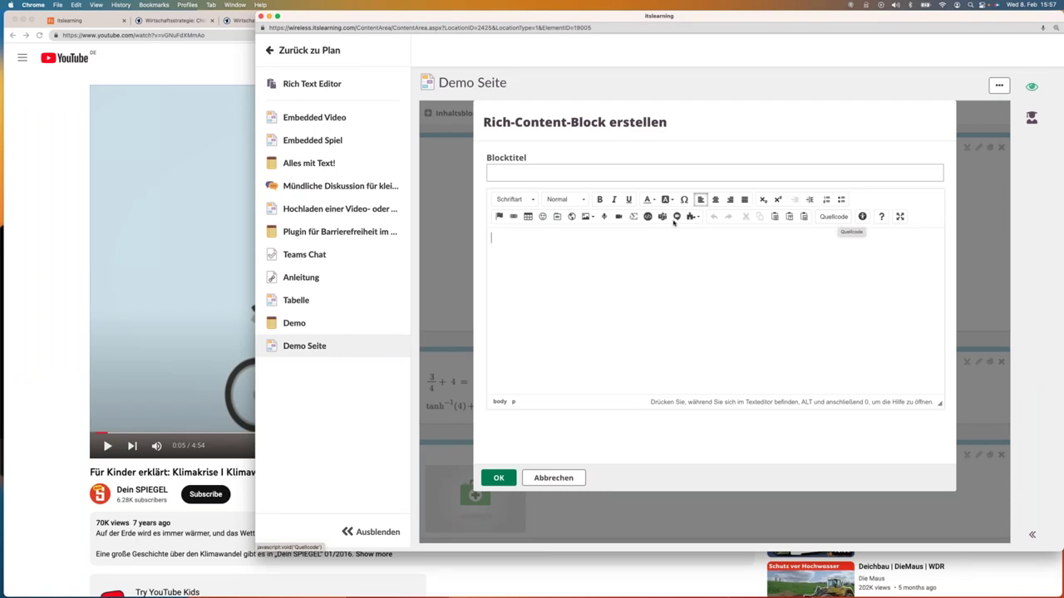
Switch to the LearningApps.org DEUTSCH word game and try guessing the letters C, E, U, H, R, S and T
left_click(69, 189)
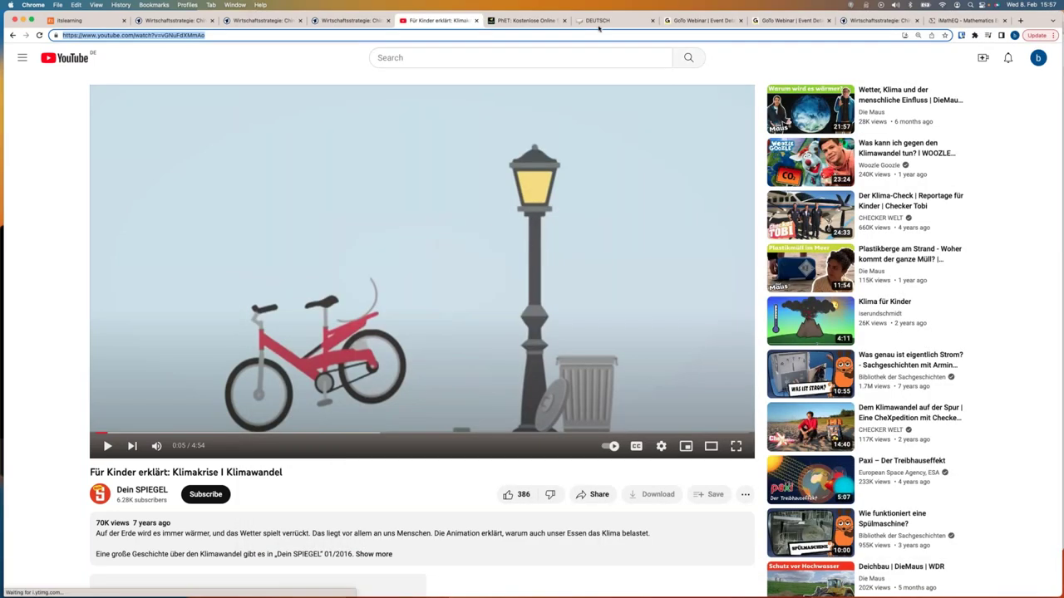
left_click(615, 20)
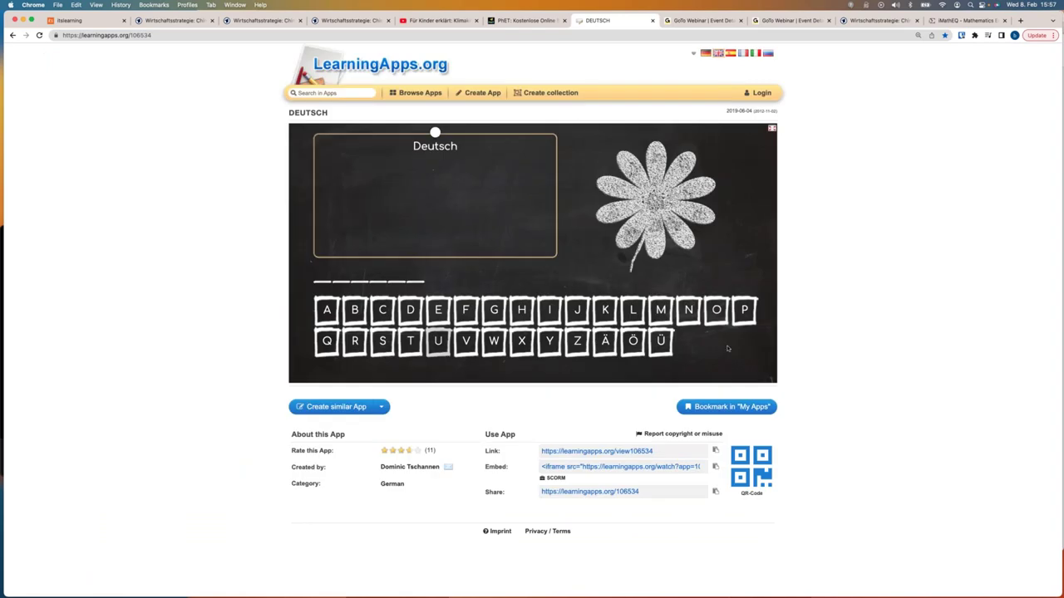
left_click(382, 310)
left_click(438, 310)
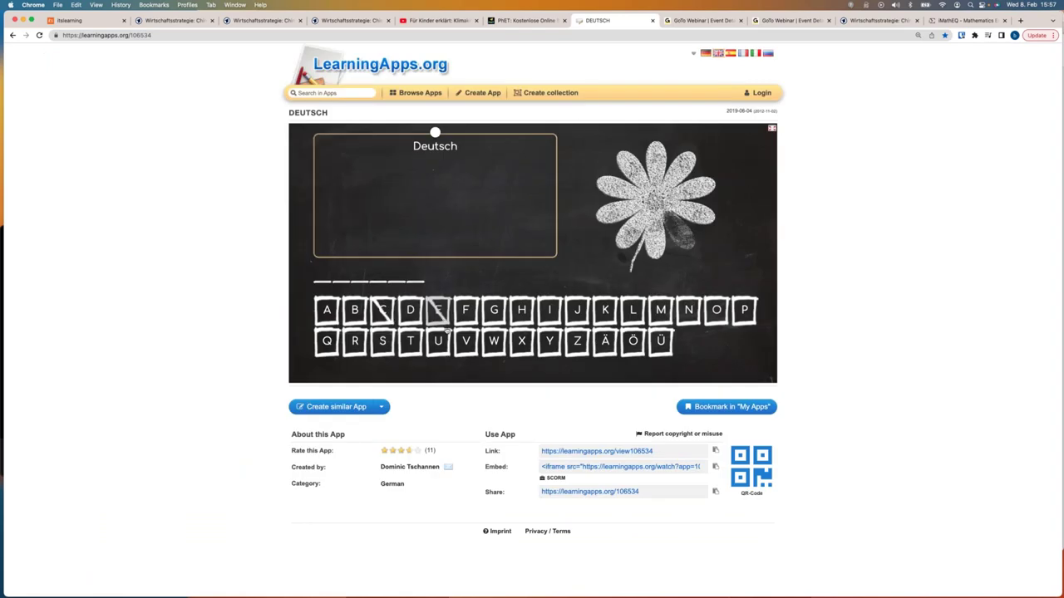
left_click(438, 341)
left_click(519, 314)
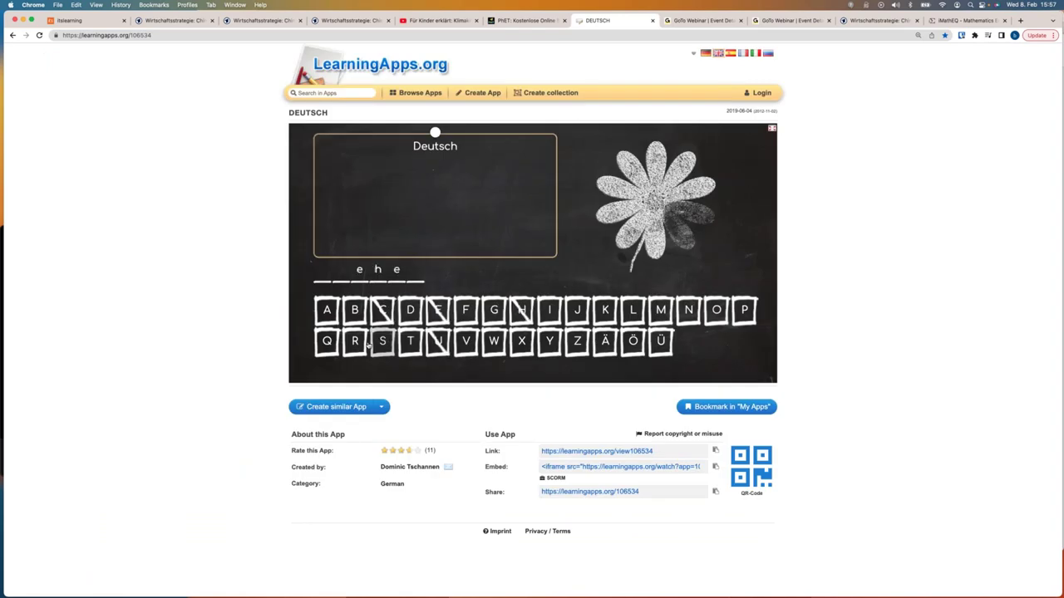
left_click(355, 341)
left_click(383, 344)
left_click(410, 342)
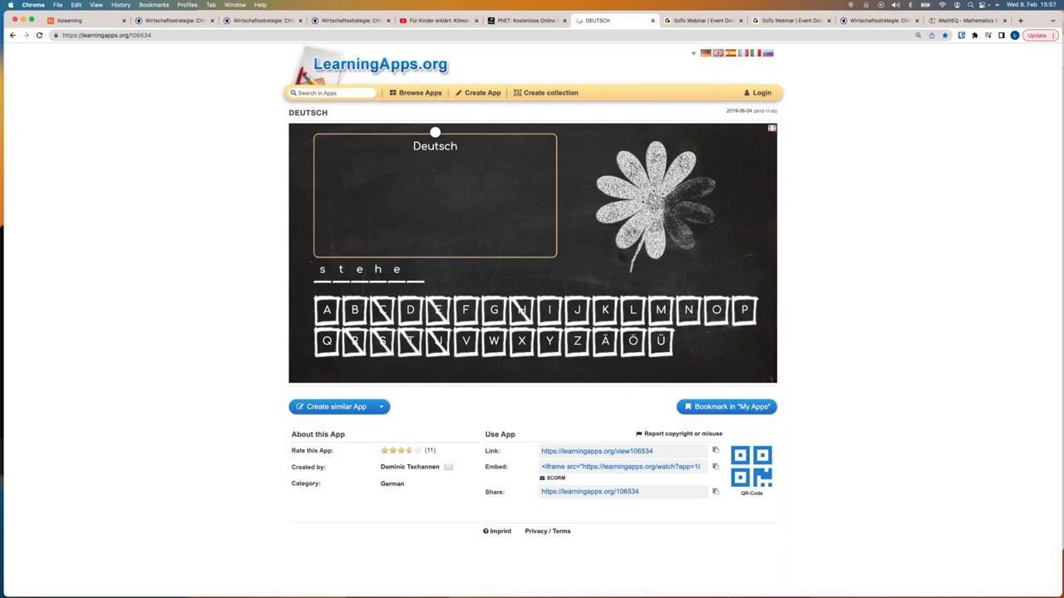
Copy the DEUTSCH app's Embed iframe code, paste it as plain text into the new Demo Seite content block, and save the block
left_click(258, 35)
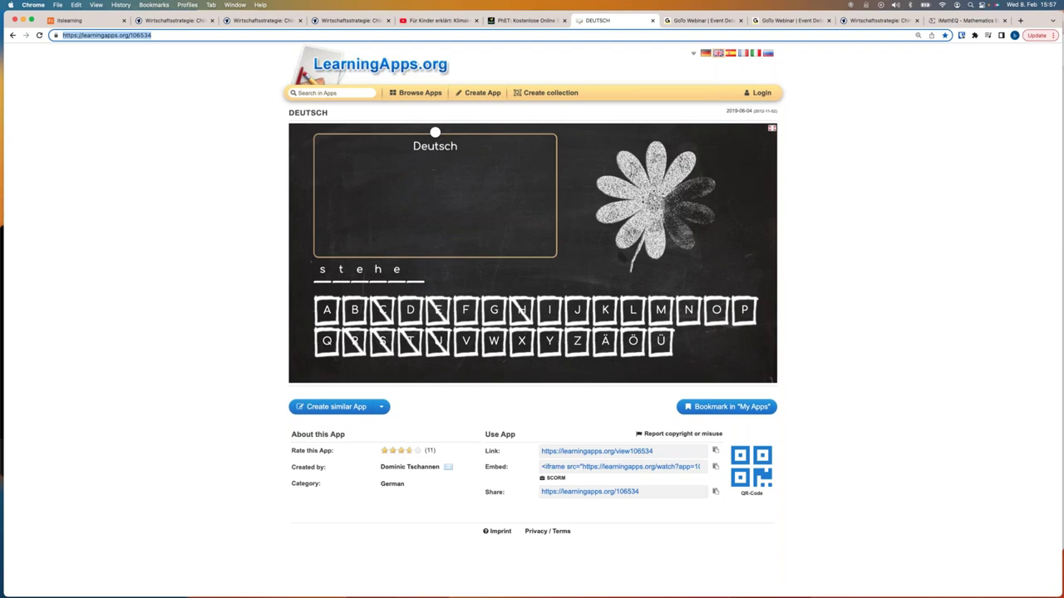
left_click_drag(508, 467, 486, 468)
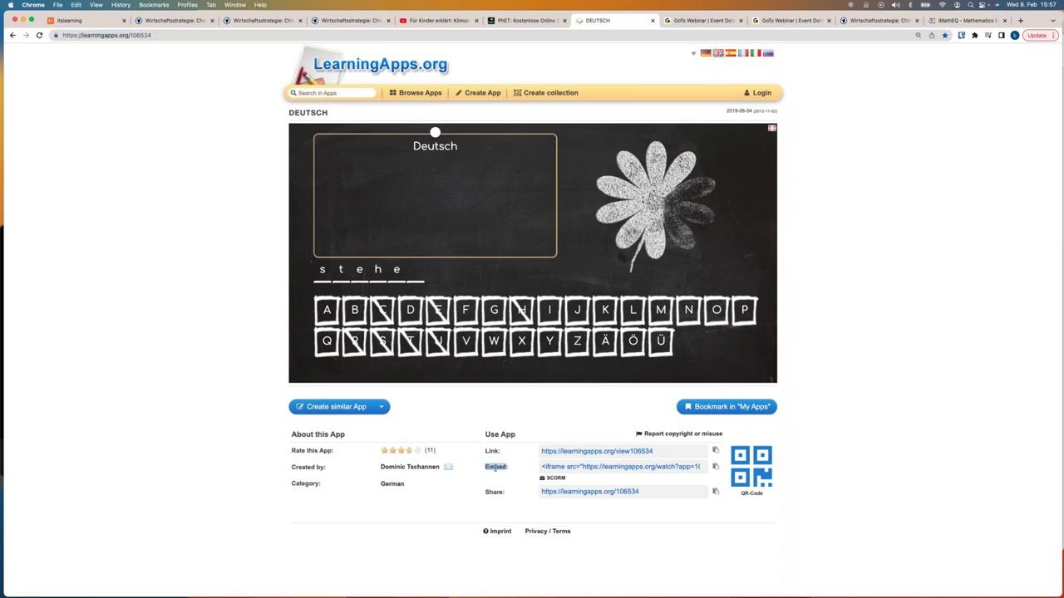
left_click(586, 468)
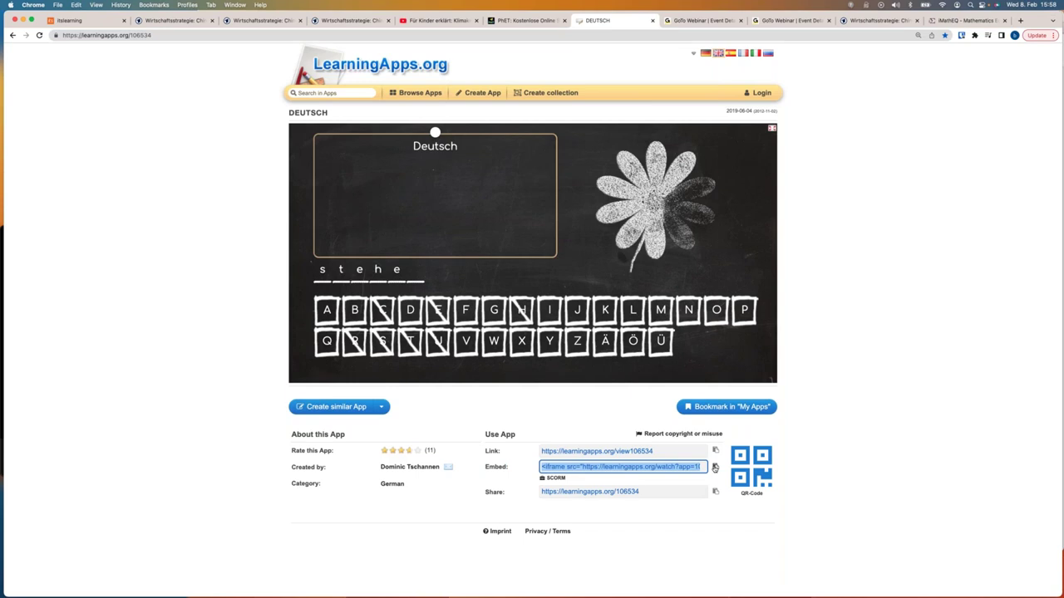
key("super+grave")
type("<iframe src=\"https://learningapps.org/watch?app=106534\" style=\"border:0px;width:100%;height:500px\" allowfullscreen=\"true\" webkitallowfullscreen=\"true\" mozallowfullscreen=\"true\"></iframe>")
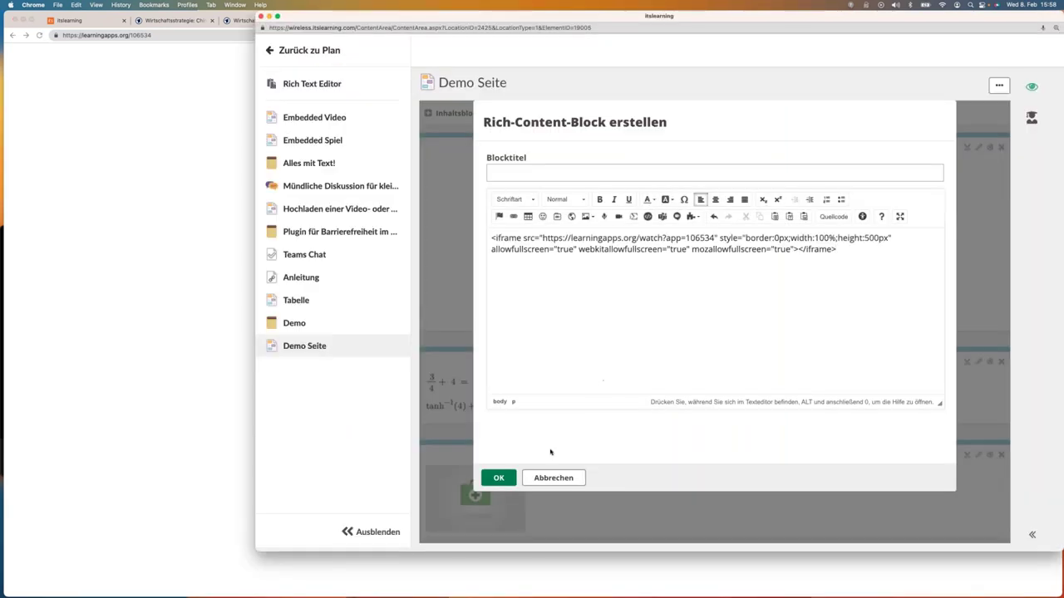
left_click(497, 478)
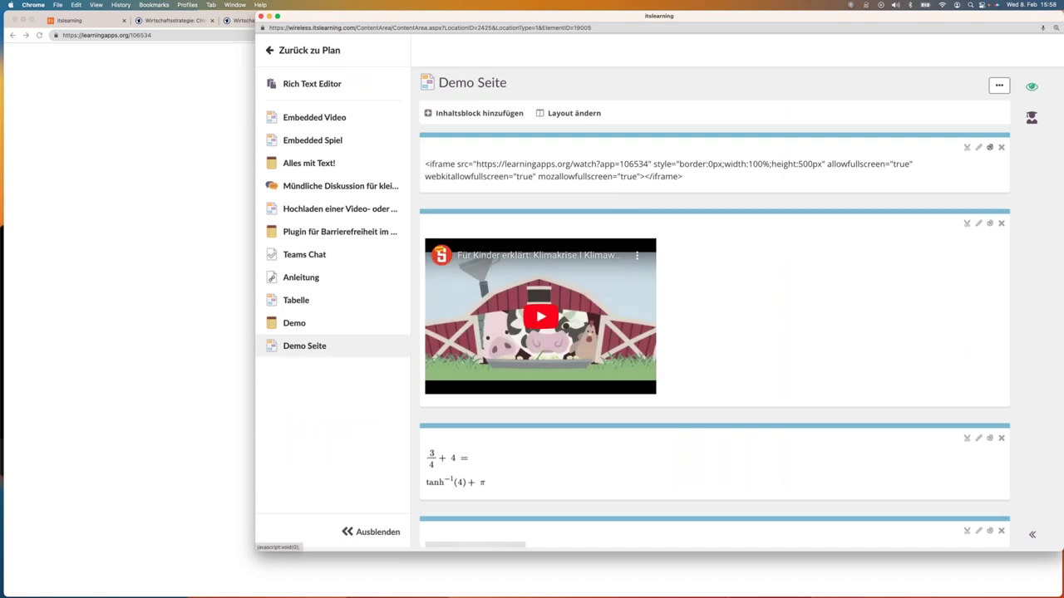
Edit the block, cut out the iframe text, insert it again as source code (Quellcode), and save
left_click(979, 147)
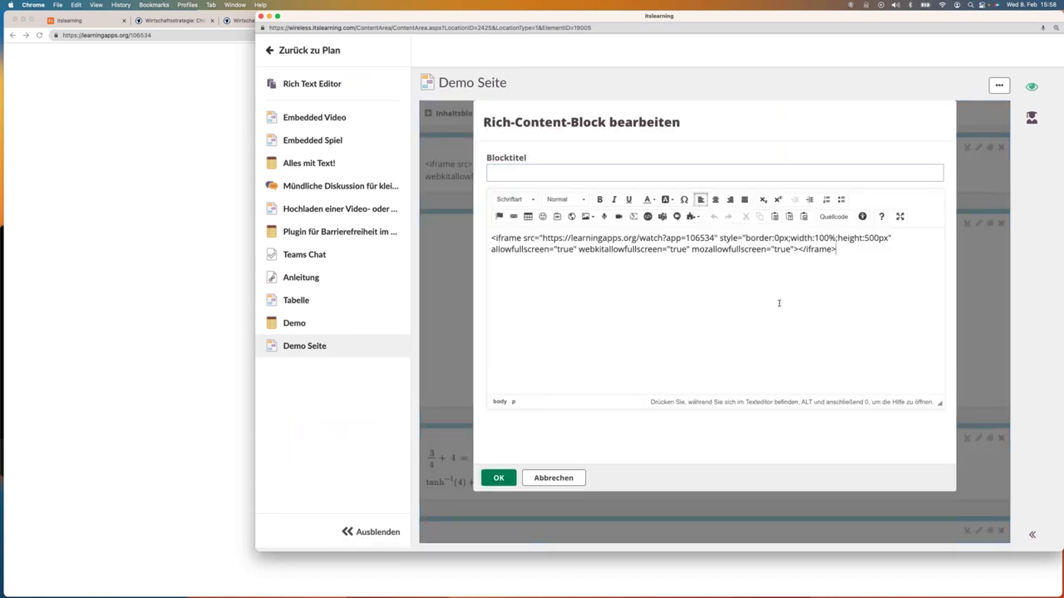
key("super+a")
key("super+c")
key("BackSpace")
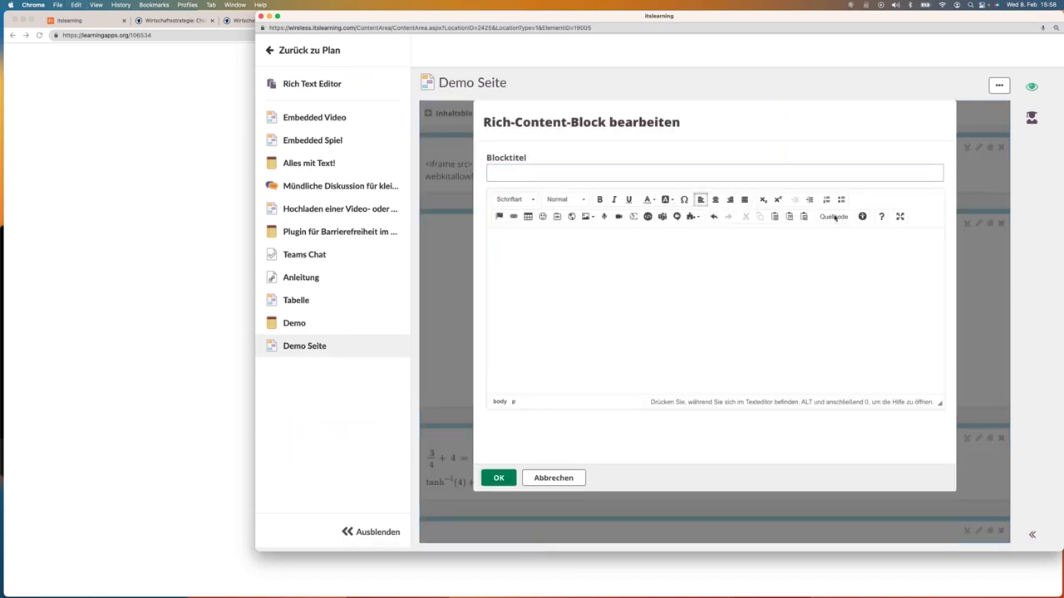
left_click(835, 217)
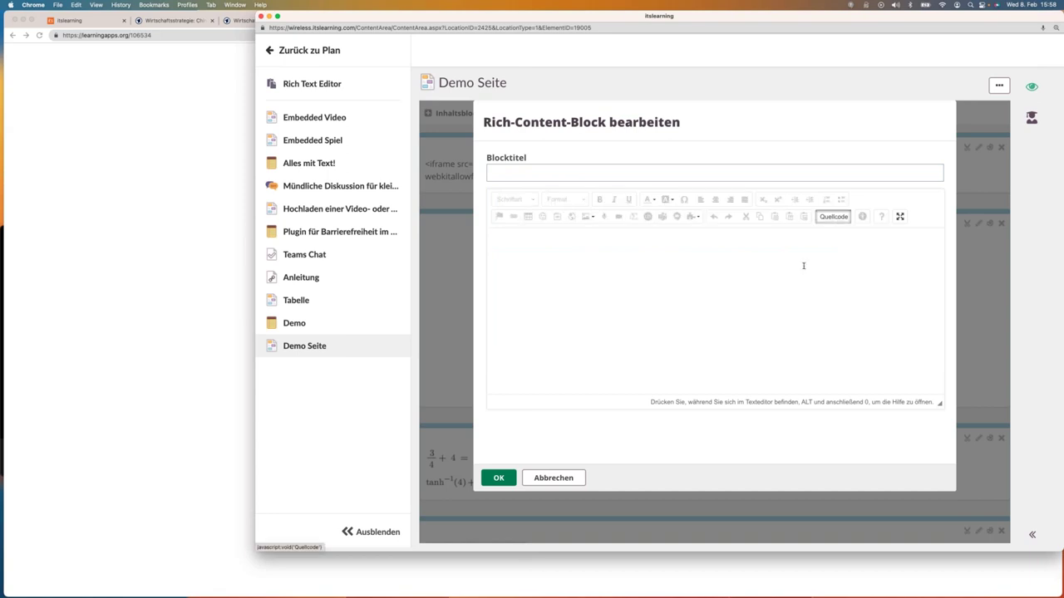
key("super+v")
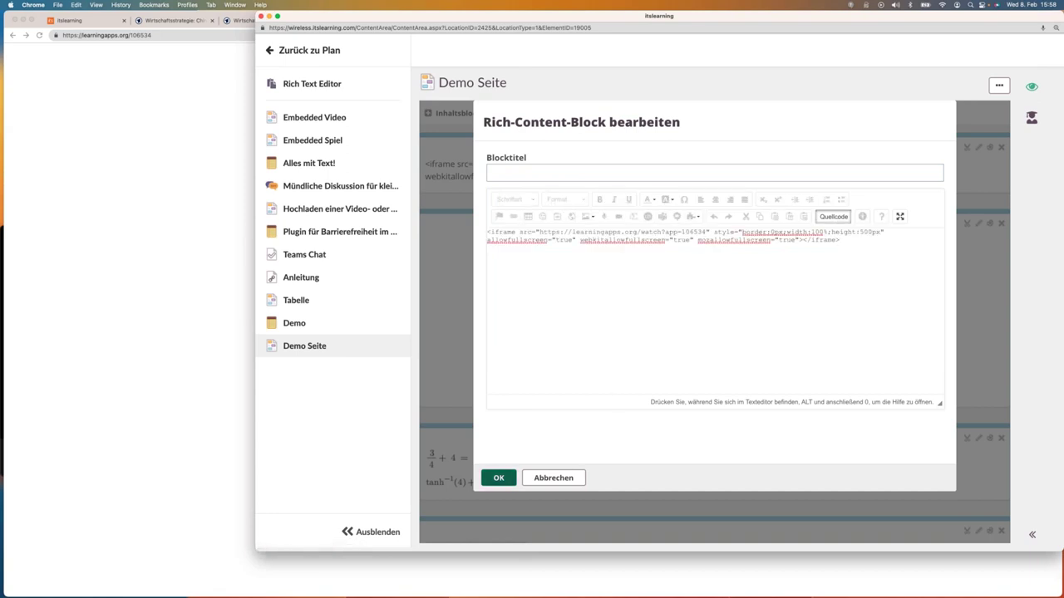
left_click(499, 478)
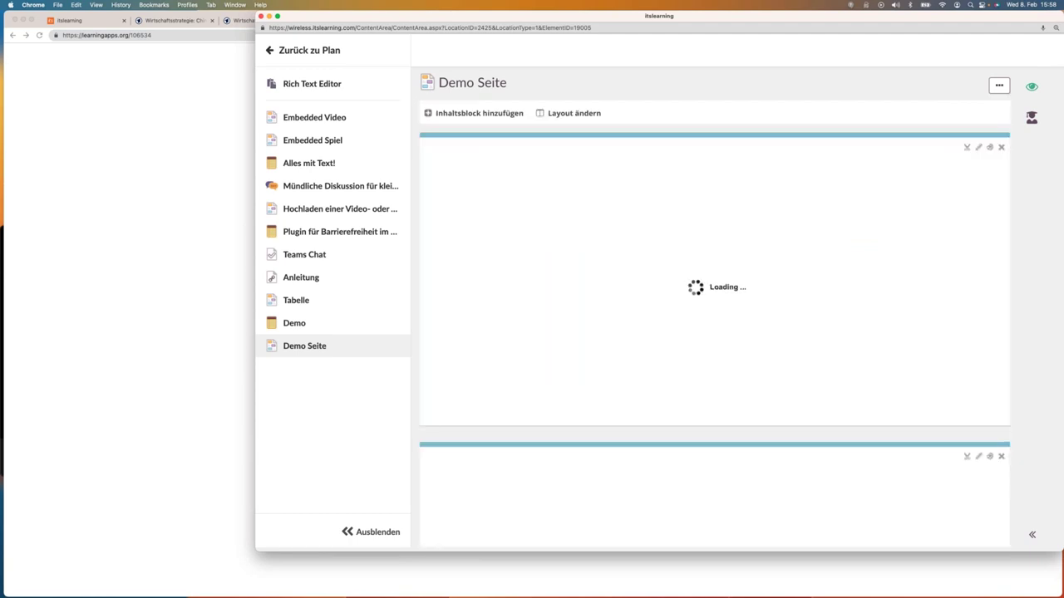
Test the embedded DEUTSCH game by guessing S, T, E, H and N, and advance to the following round
left_click(535, 387)
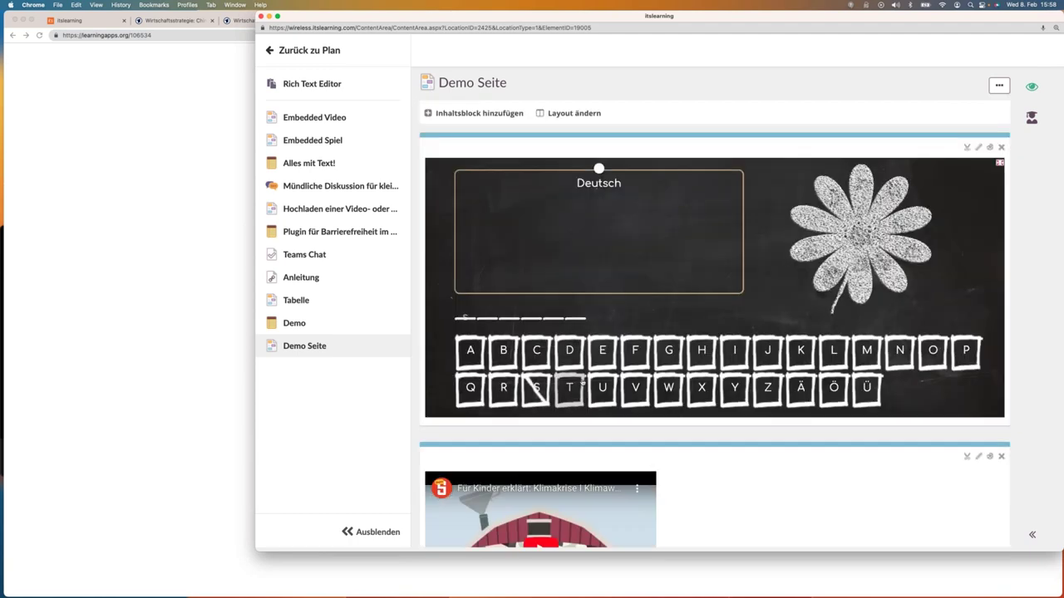
left_click(570, 388)
left_click(602, 352)
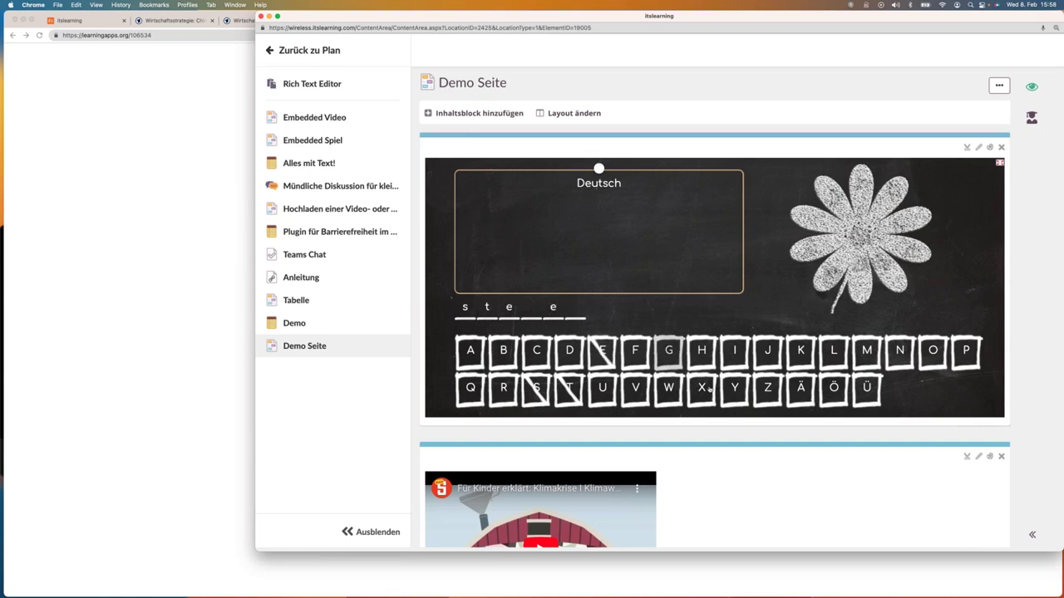
left_click(705, 350)
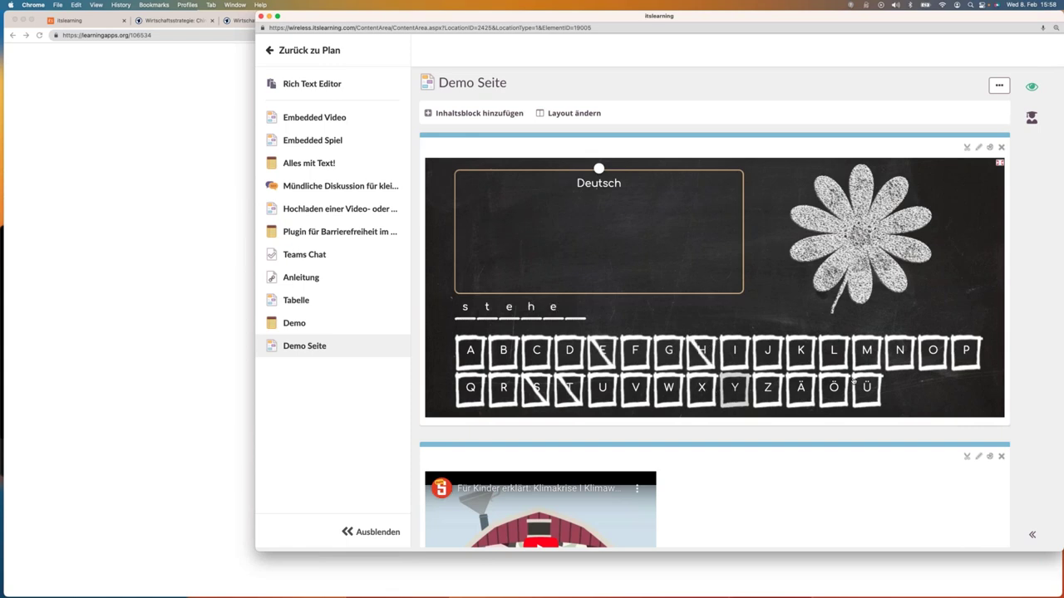
left_click(892, 354)
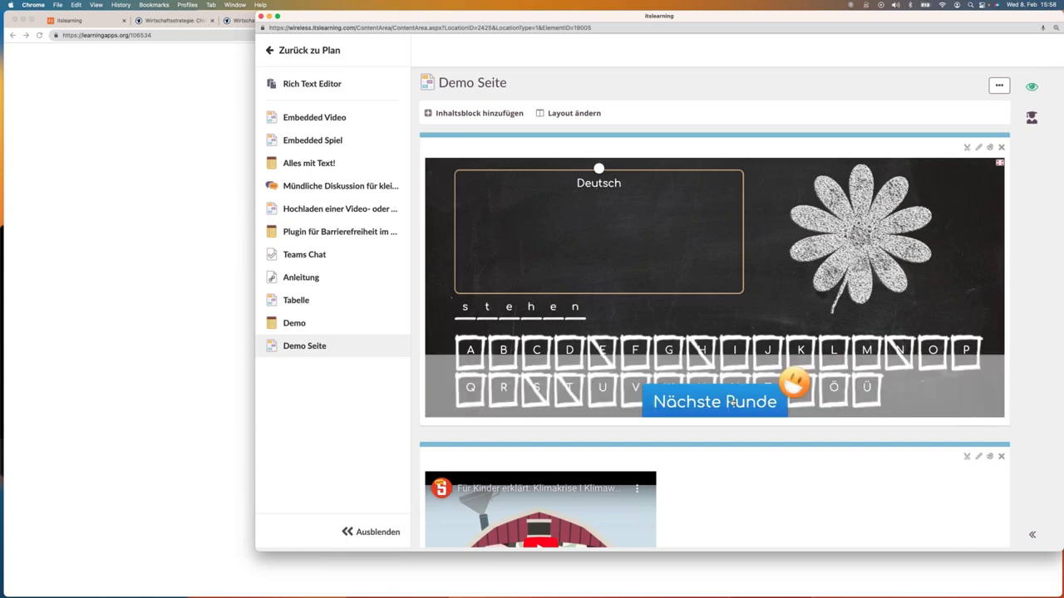
left_click(730, 403)
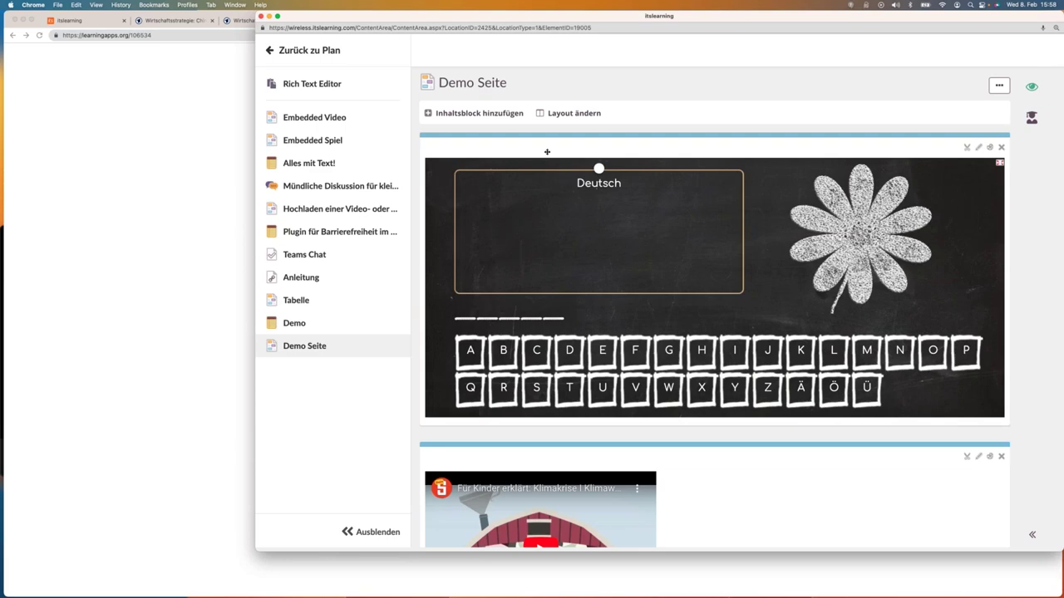
Switch to the PhET simulations site, filter by Mathematik, and open the simulation Mittelwert und Abweichung
left_click(200, 247)
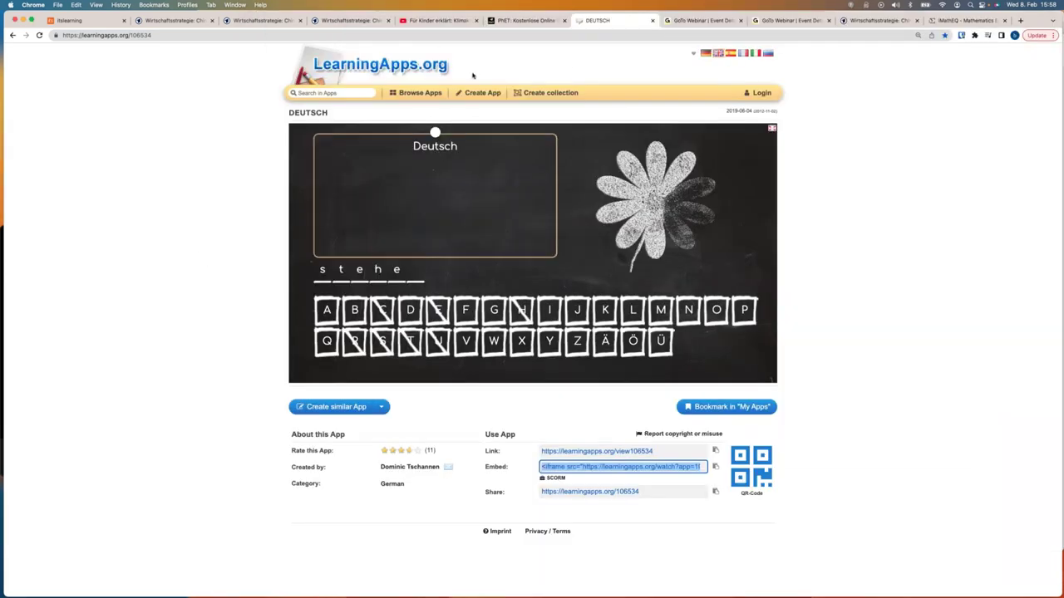
left_click(522, 21)
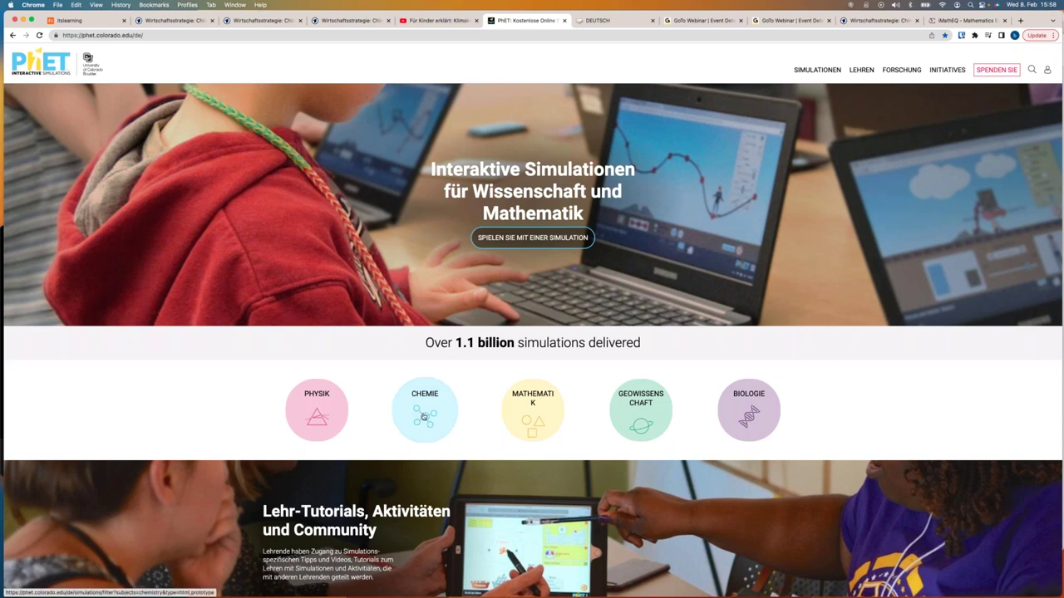
left_click(533, 412)
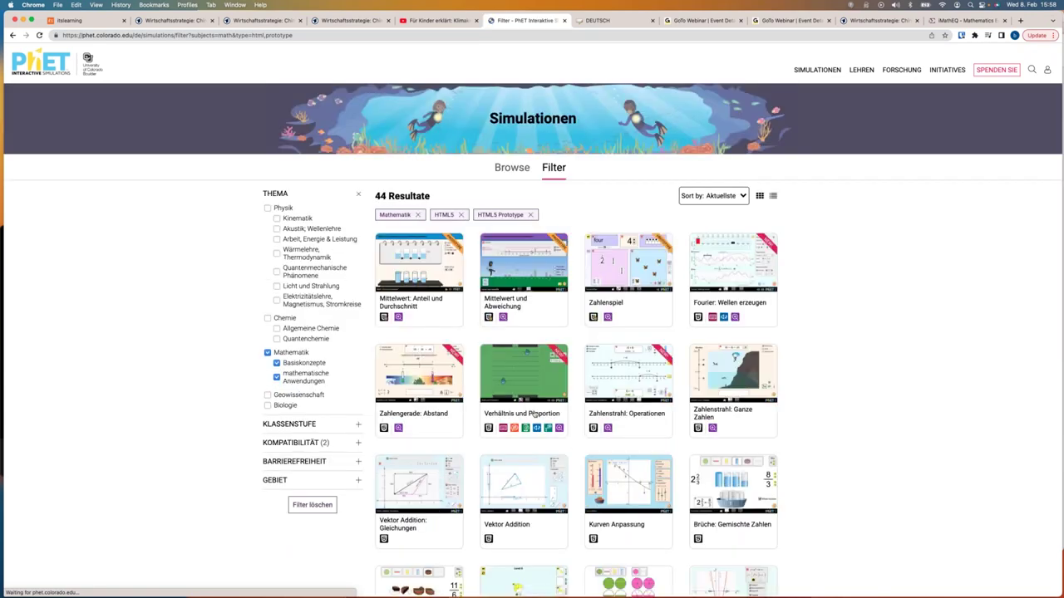
left_click(539, 265)
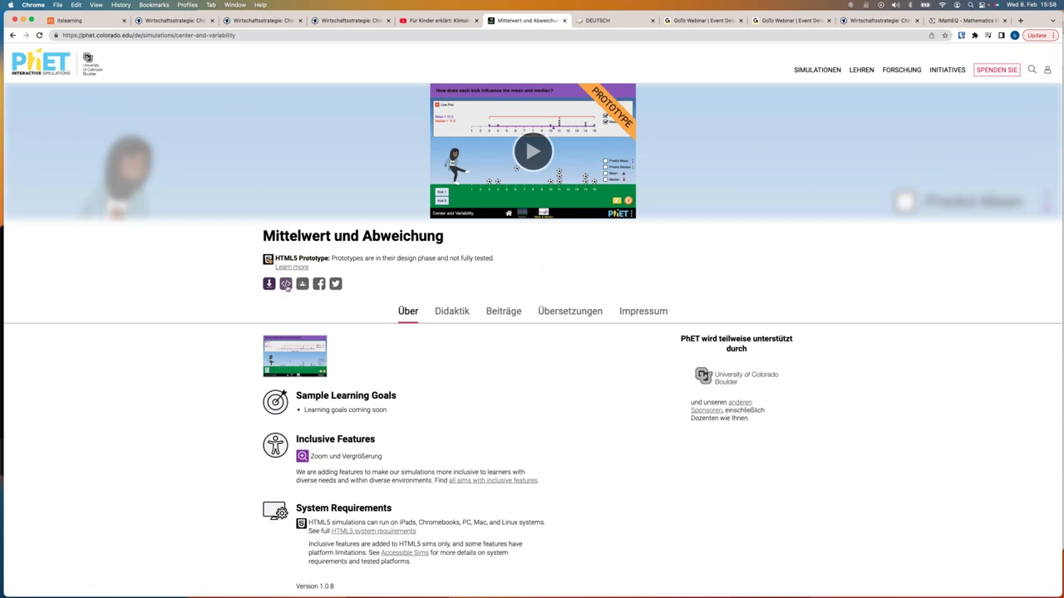
Show the Einbinden code of the Mittelwert und Abweichung simulation and copy the iframe to the clipboard
left_click(286, 284)
triple_click(440, 312)
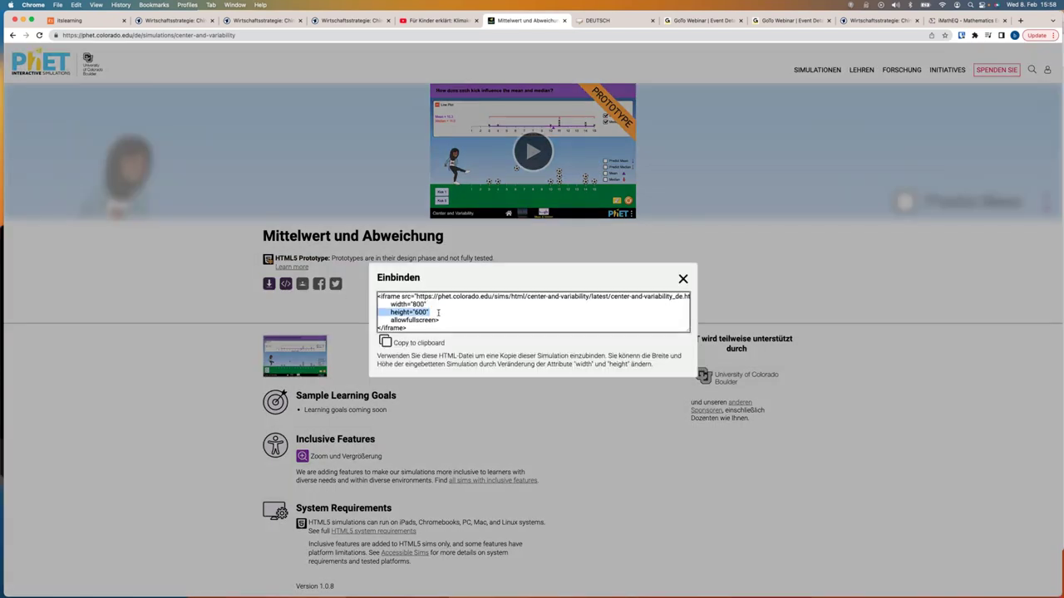
left_click(434, 312)
left_click(387, 344)
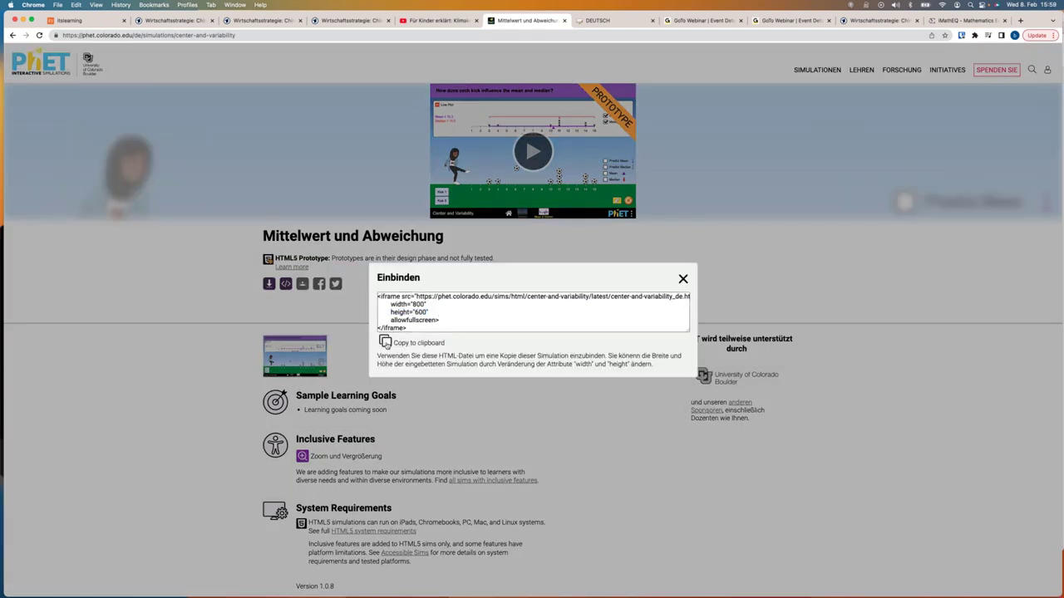
Back in itslearning, add a Rich Content block to Demo Seite, insert the copied PhET iframe as source code (Quellcode), and save it
key("super+1")
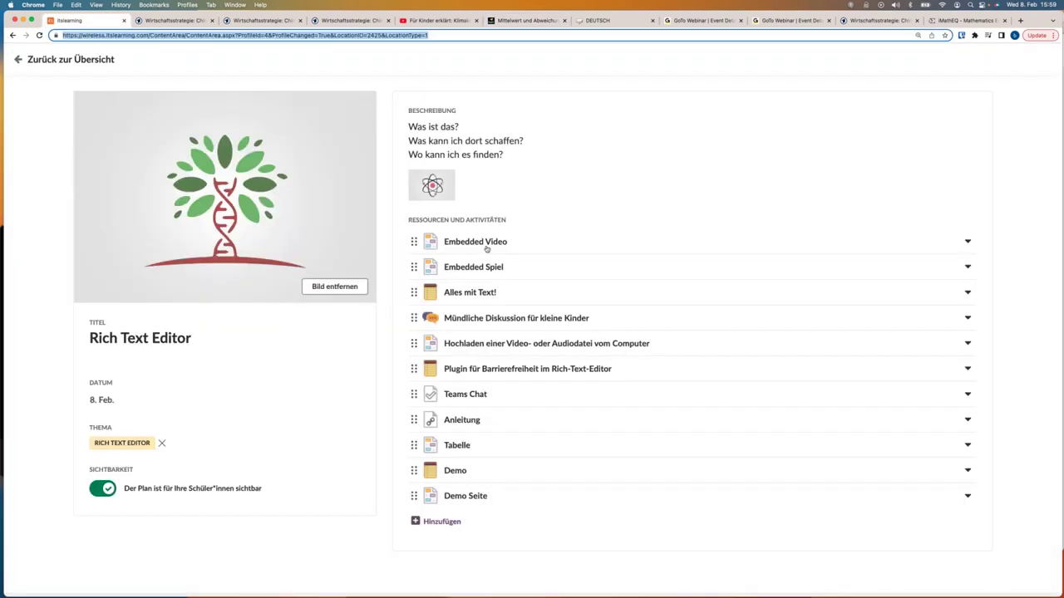
key("super+grave")
left_click(474, 113)
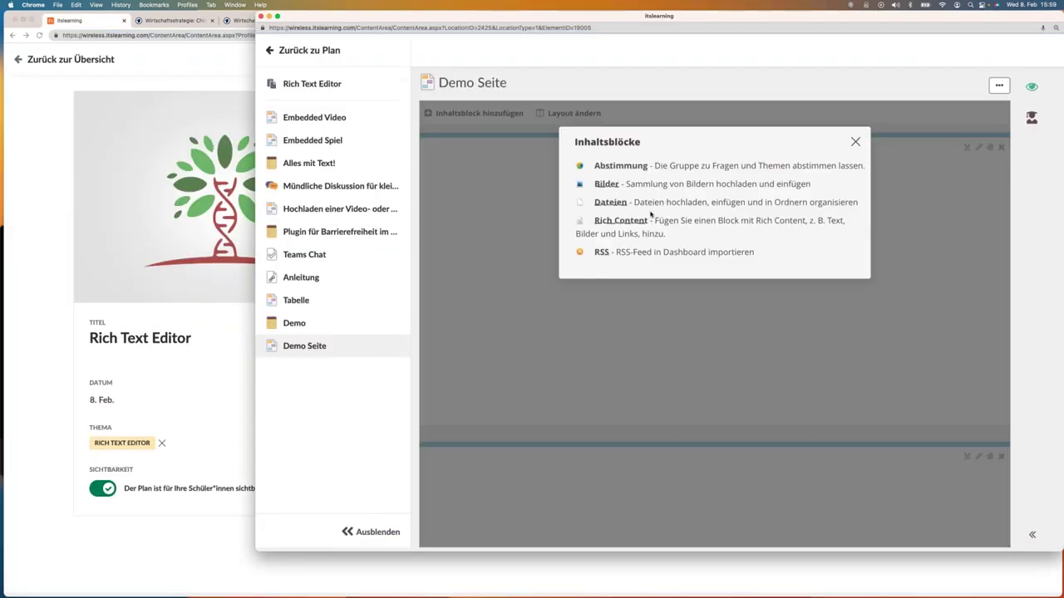
left_click(619, 218)
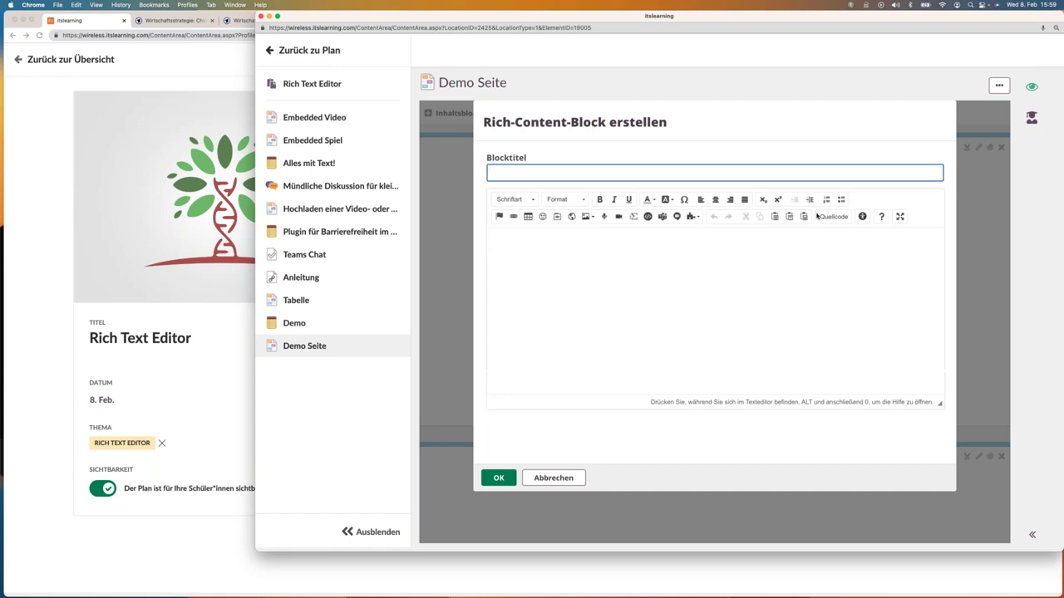
left_click(833, 216)
type("<iframe src=\"https://phet.colorado.edu/sims/html/center-and-variability/latest/center-and-variability_de.html\"         width=\"800\"         height=\"600\"         allowfullscreen> </iframe>")
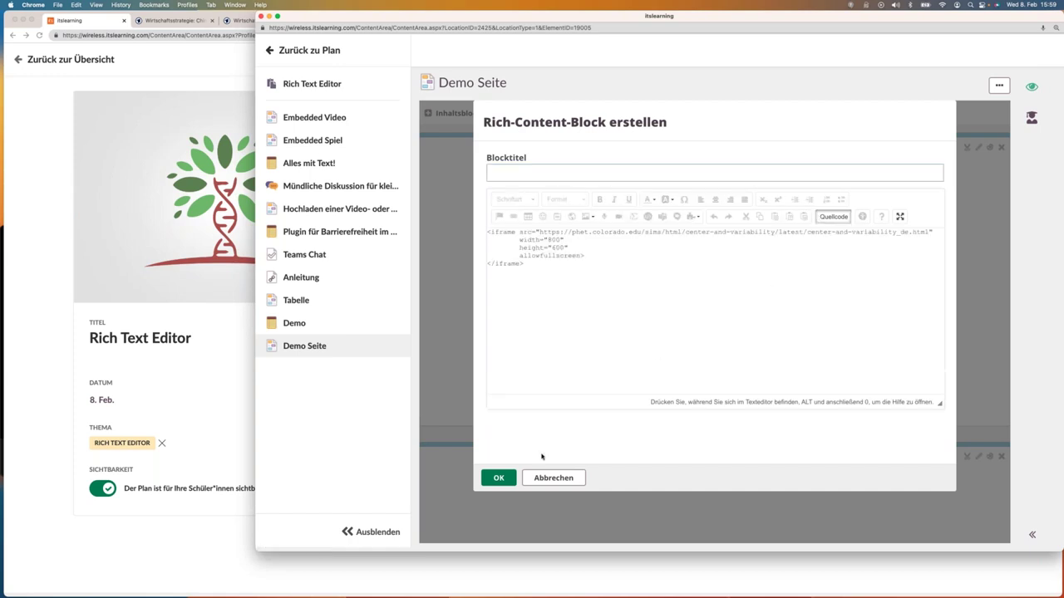
left_click(499, 478)
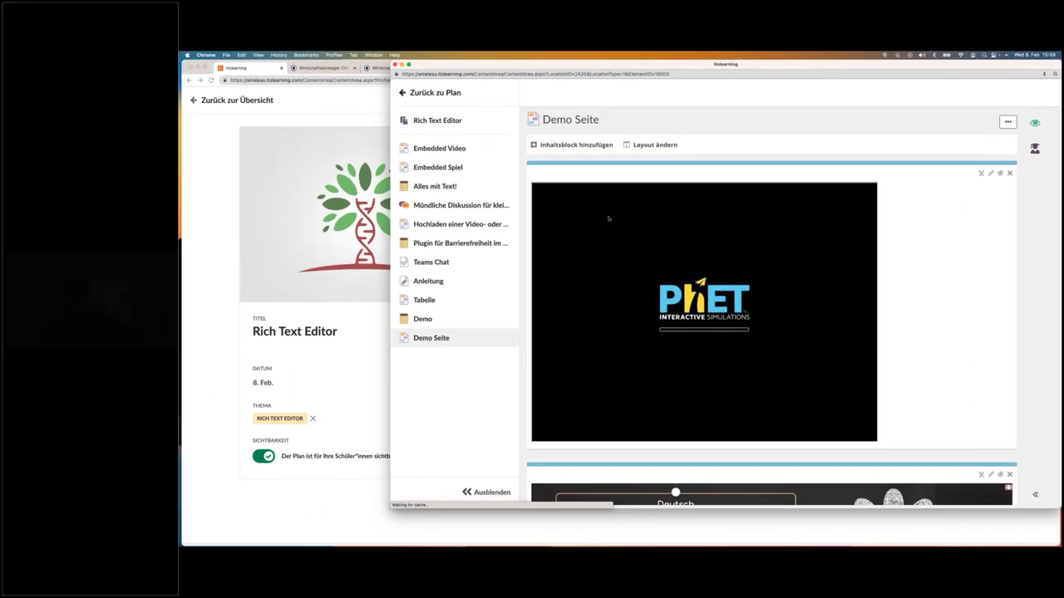
Return to the Rich Text Editor plan and open its Beschreibung for editing
left_click(415, 93)
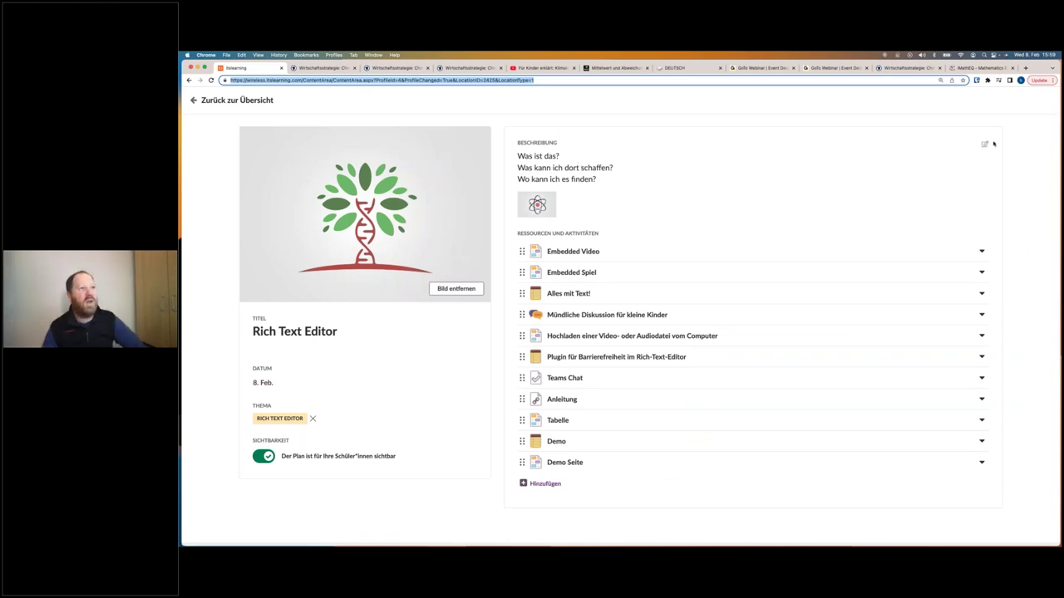
left_click(984, 144)
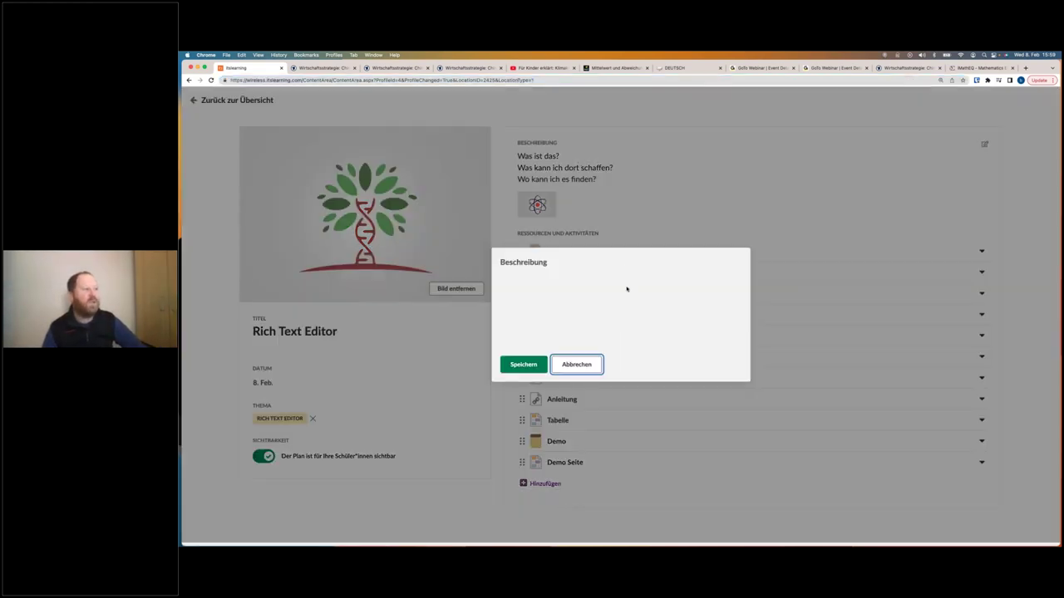